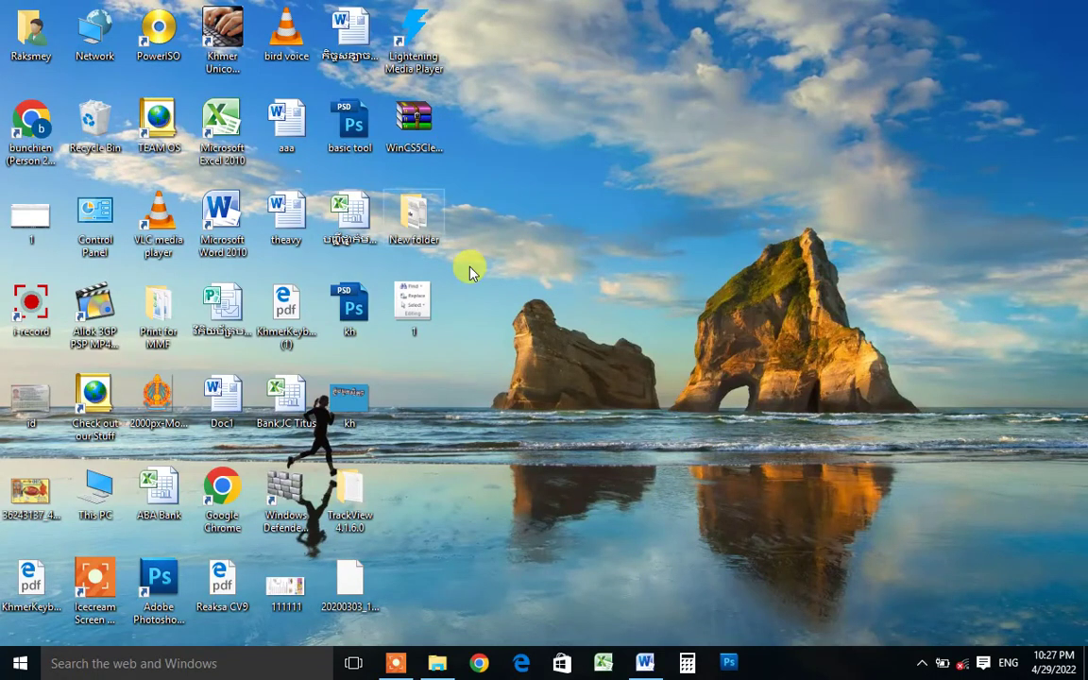
# - Bring the blank Document1 Word window up from the taskbar so it fills the screen
pyautogui.click(644, 662)
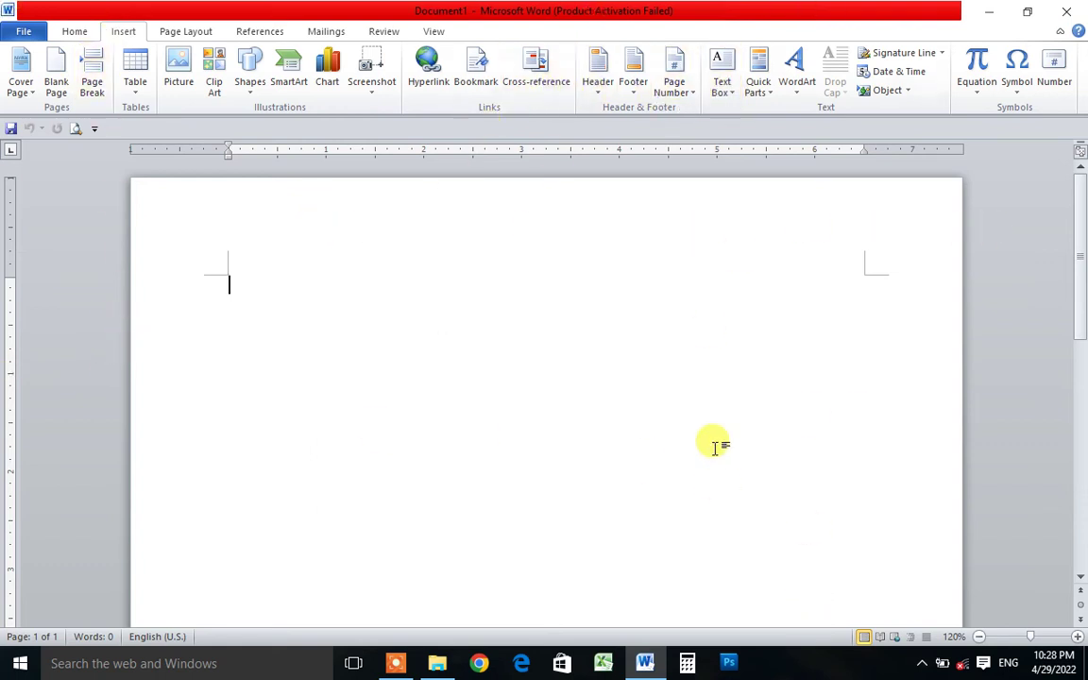
# - Apply the last custom margins (about 0.59 inch, 0.39 inch right) to the page
pyautogui.click(77, 31)
pyautogui.click(185, 31)
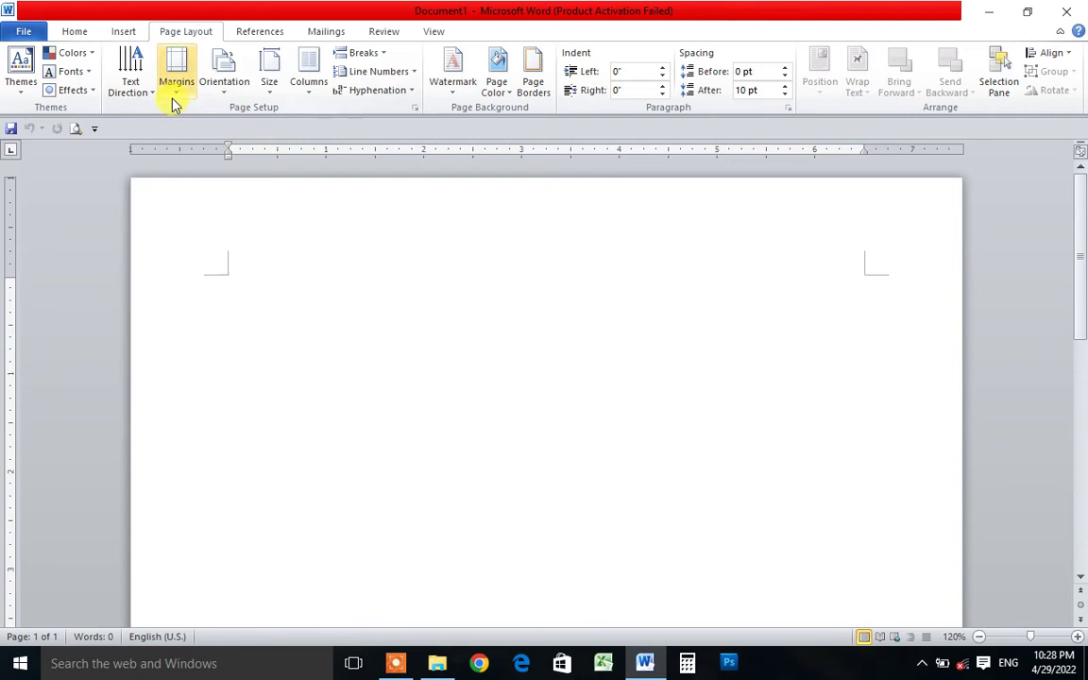
pyautogui.click(174, 103)
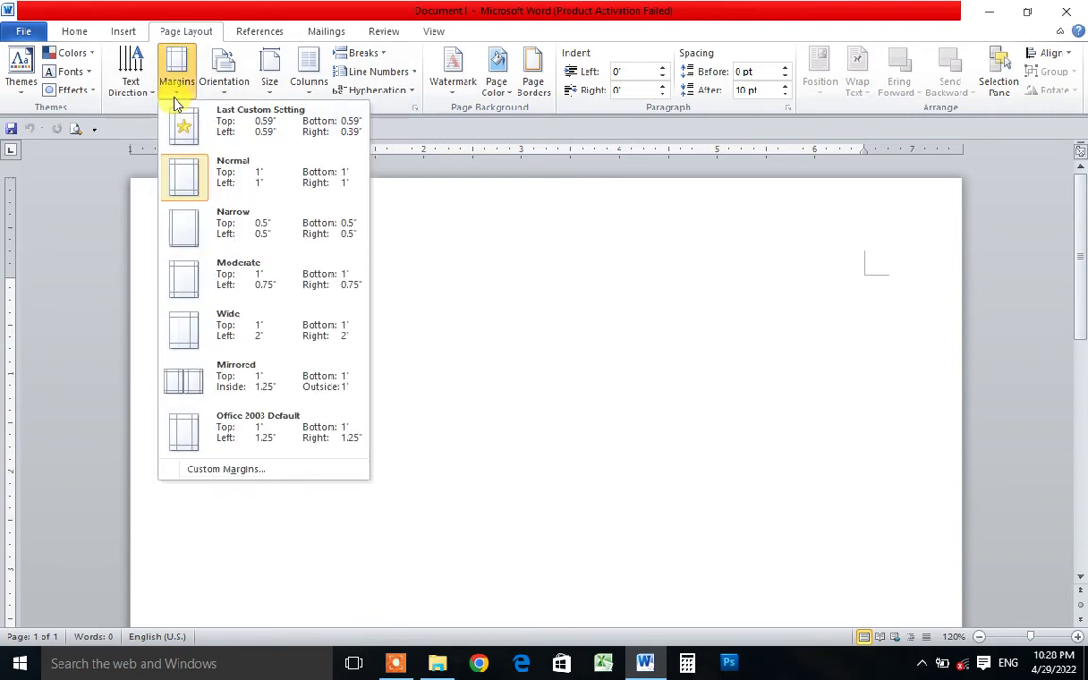
pyautogui.click(243, 133)
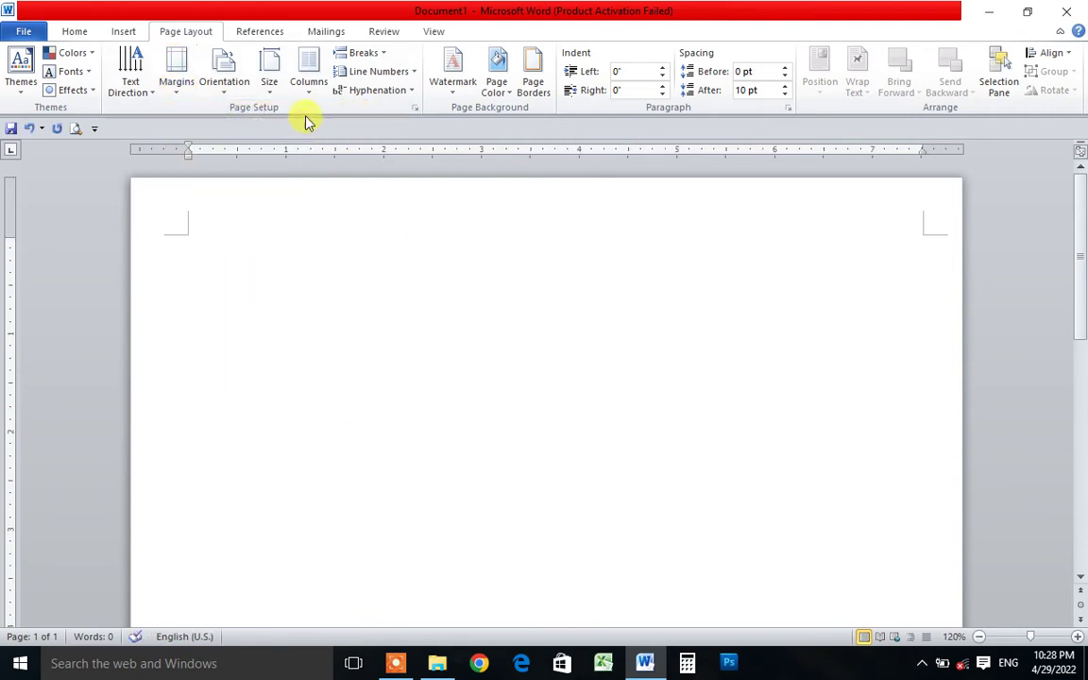
# - Set the page's paper size to A4
pyautogui.click(226, 95)
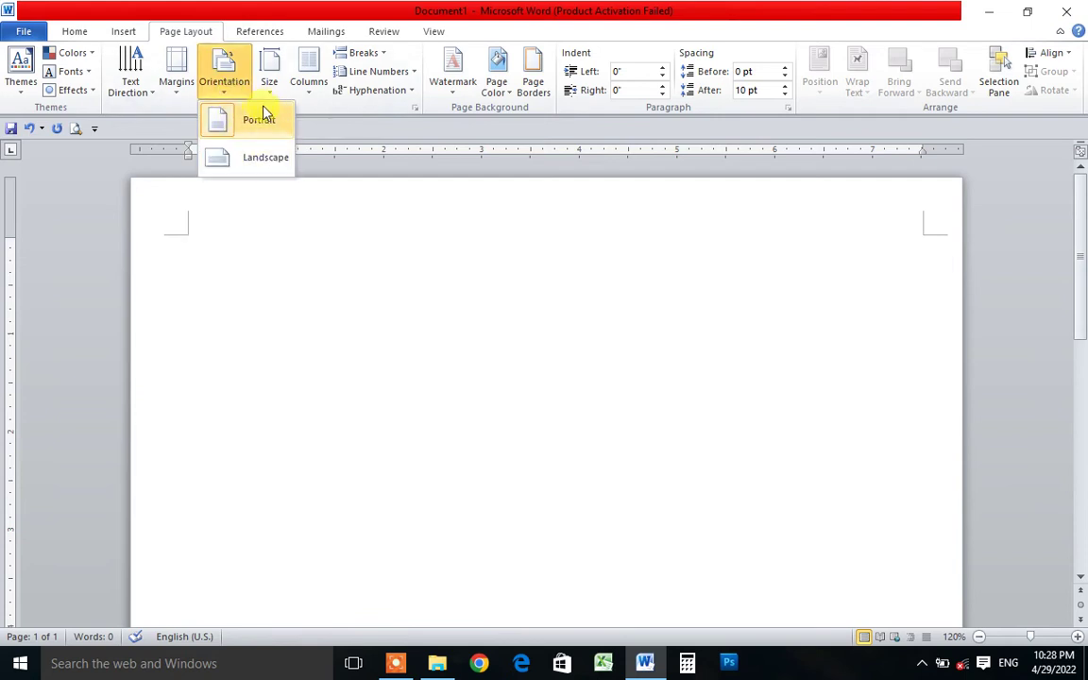
pyautogui.click(268, 99)
pyautogui.click(318, 338)
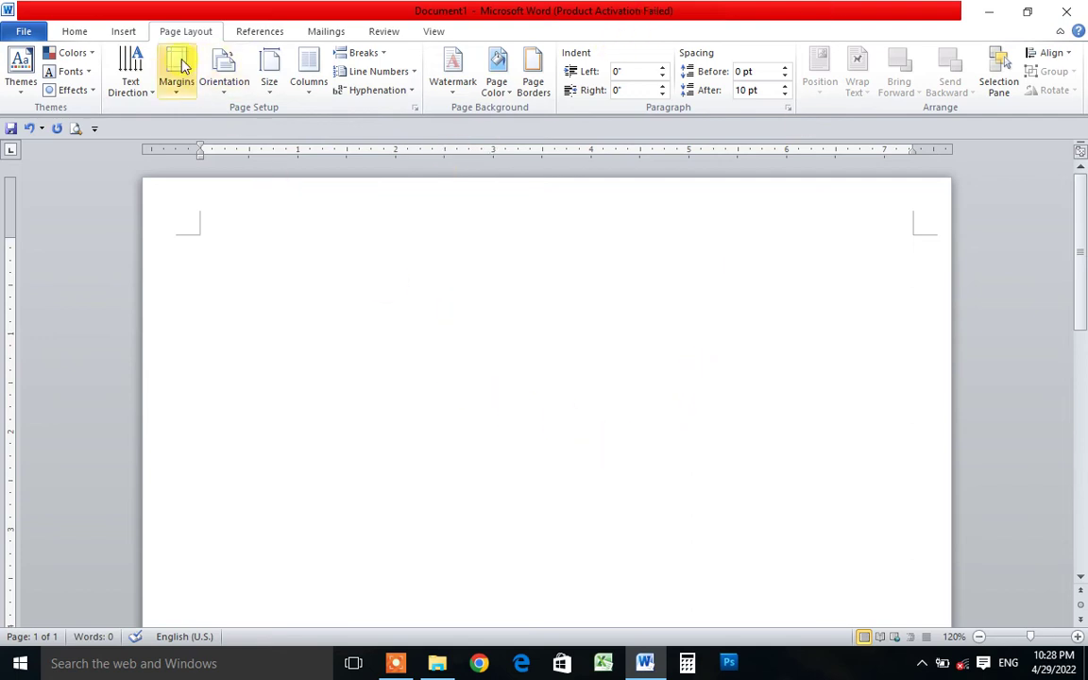
# - Insert the built-in Transcend (Even) header, with its black date box and purple title bar
pyautogui.click(83, 34)
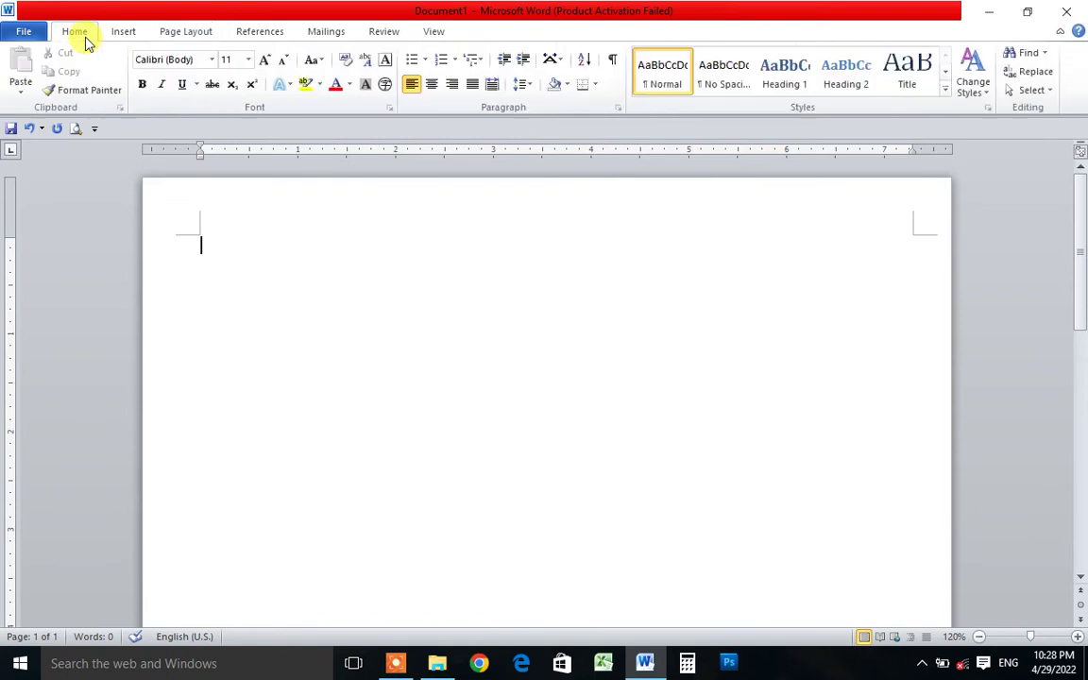
pyautogui.click(121, 33)
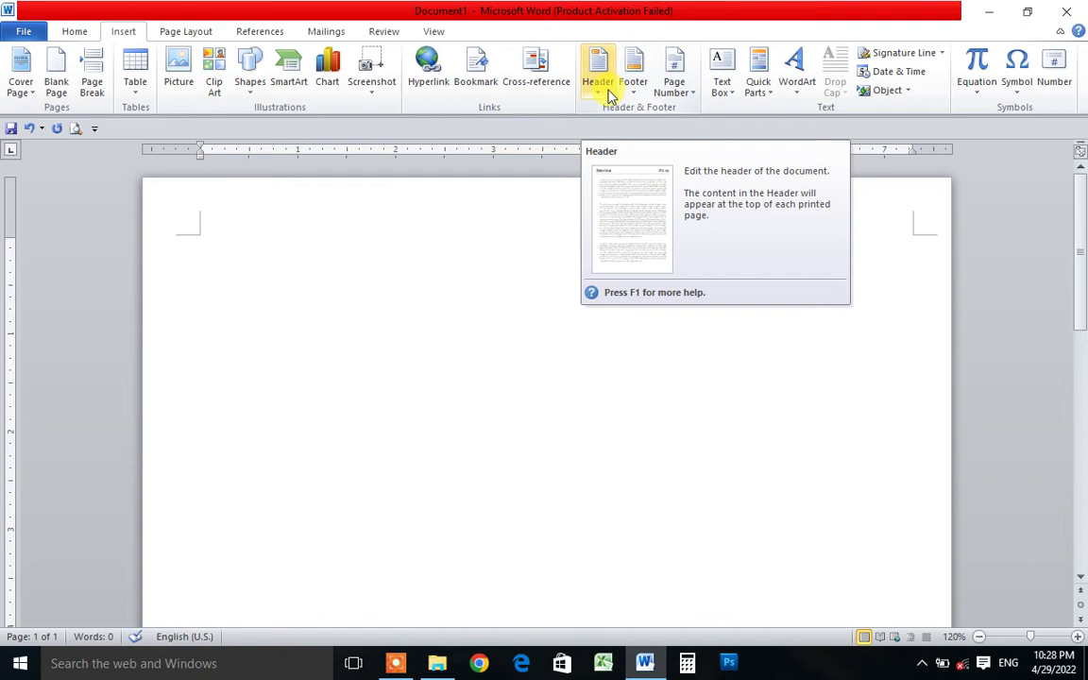
pyautogui.click(606, 88)
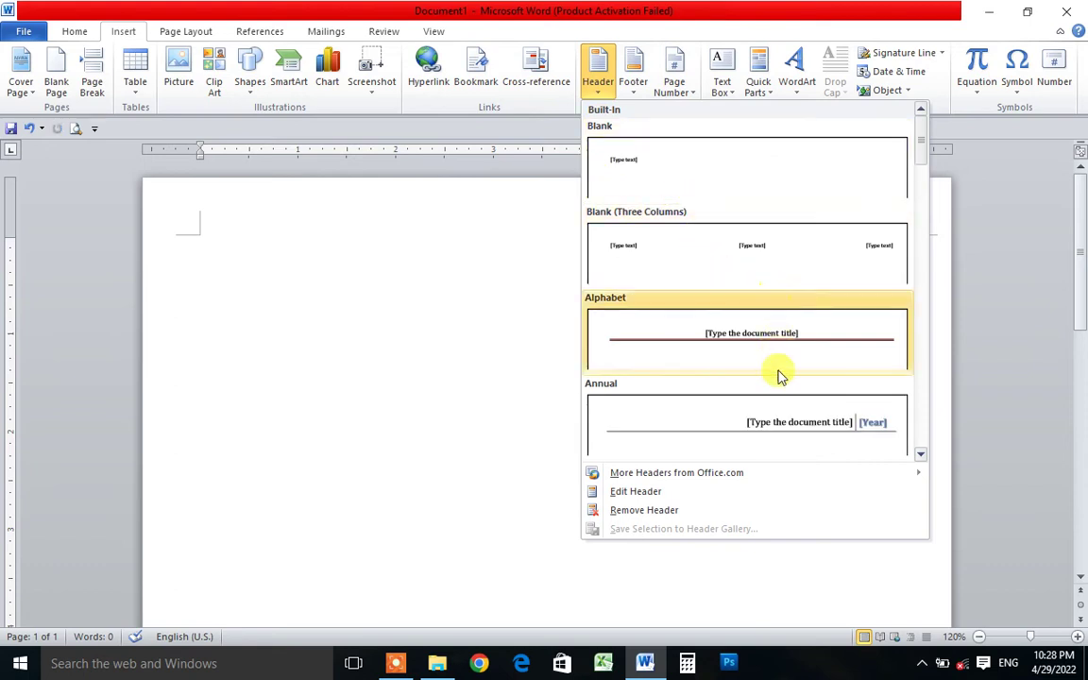
pyautogui.scroll(-2, 845, 330)
pyautogui.scroll(-2, 831, 255)
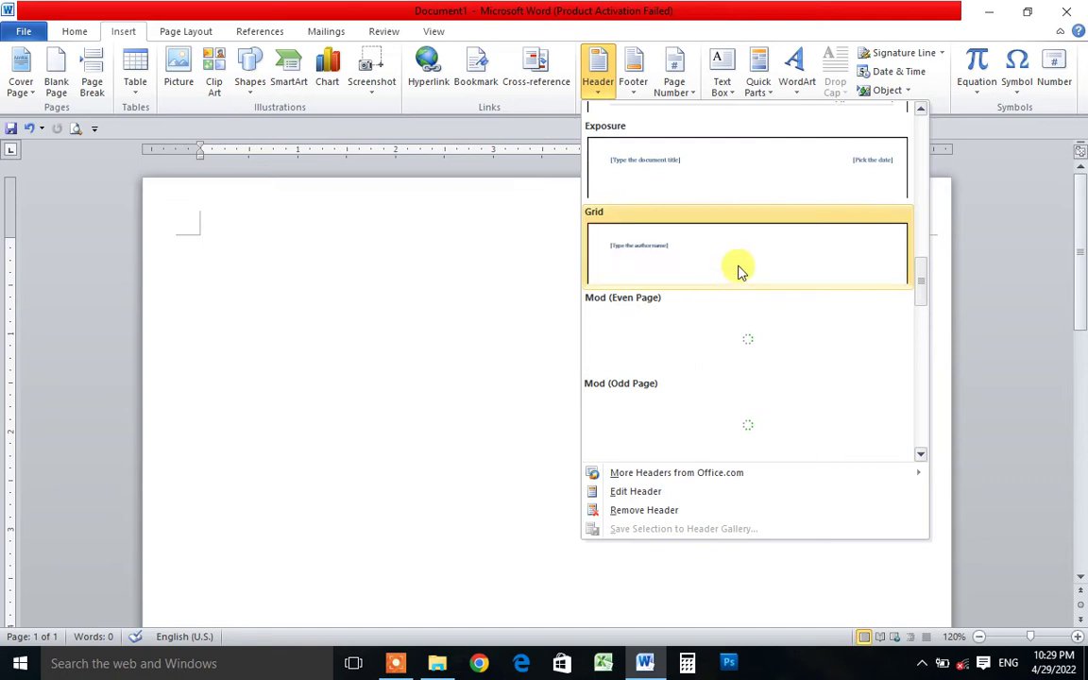
pyautogui.scroll(5, 739, 271)
pyautogui.scroll(-3, 739, 271)
pyautogui.scroll(1, 740, 271)
pyautogui.scroll(-1, 739, 271)
pyautogui.scroll(-1, 737, 269)
pyautogui.scroll(-2, 736, 266)
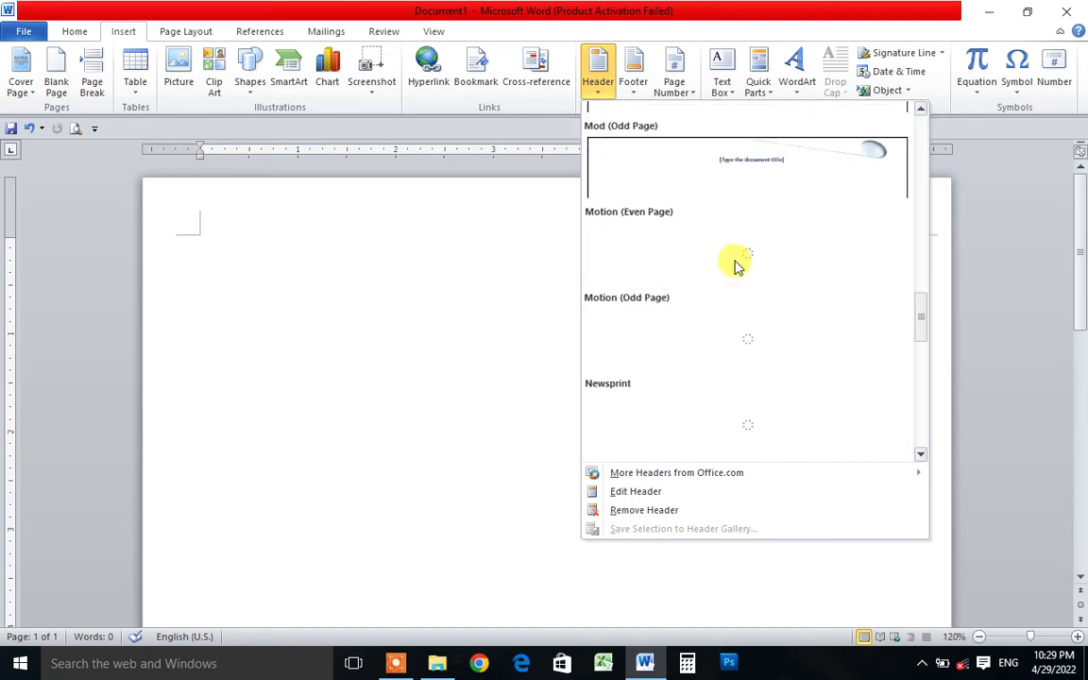
pyautogui.scroll(-3, 732, 265)
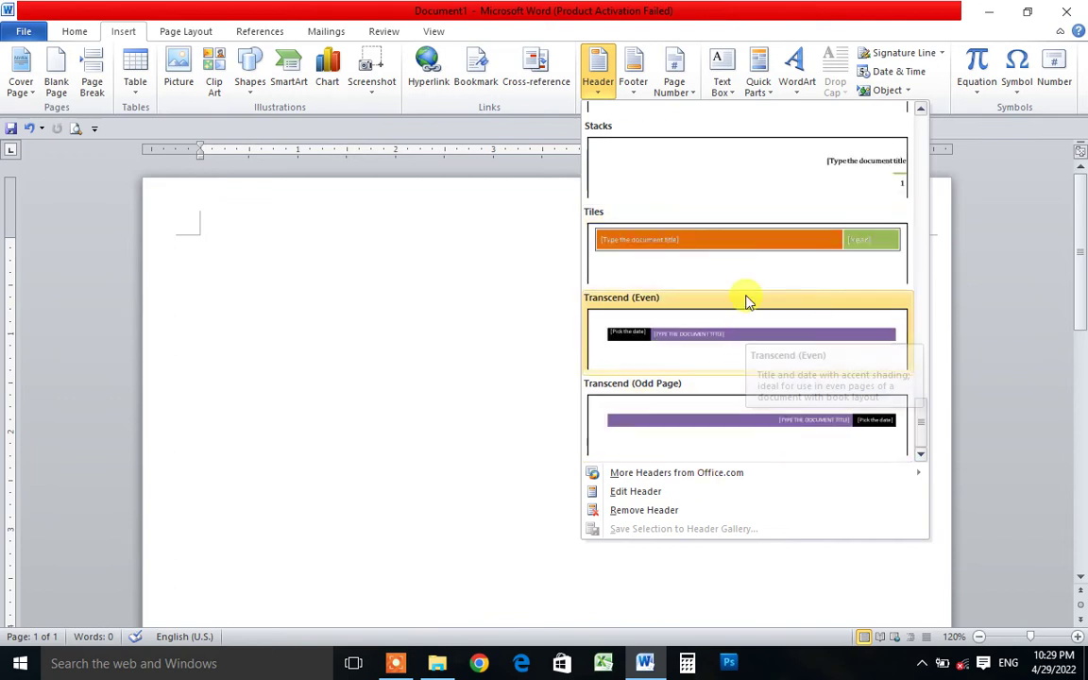
pyautogui.scroll(5, 746, 297)
pyautogui.scroll(3, 743, 288)
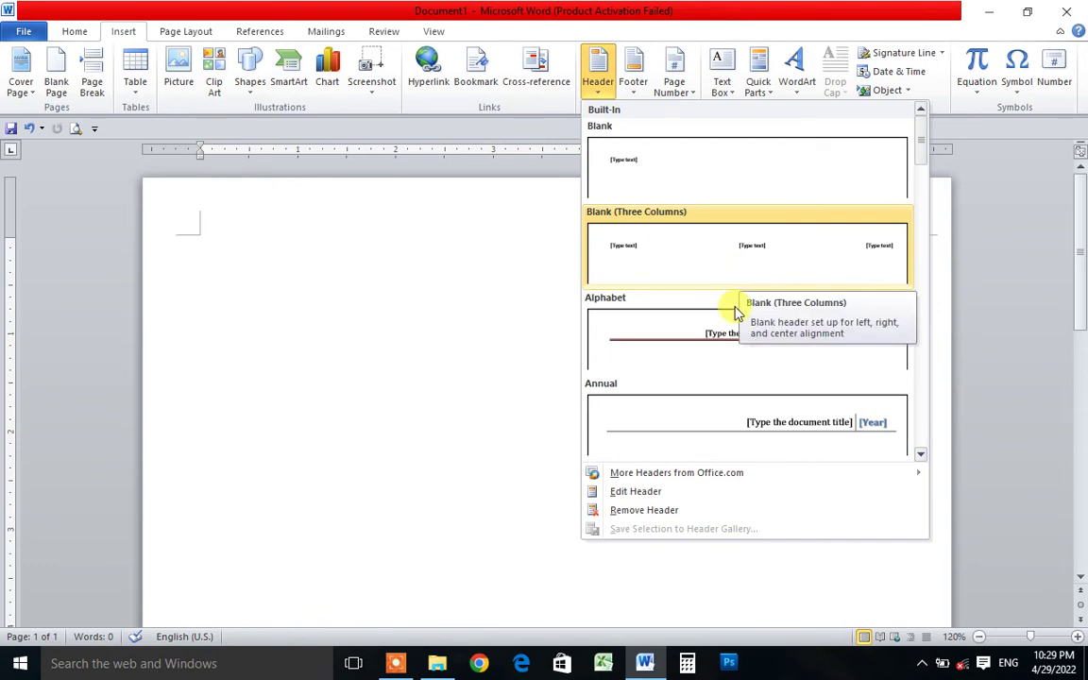
pyautogui.scroll(-3, 738, 347)
pyautogui.scroll(-3, 737, 346)
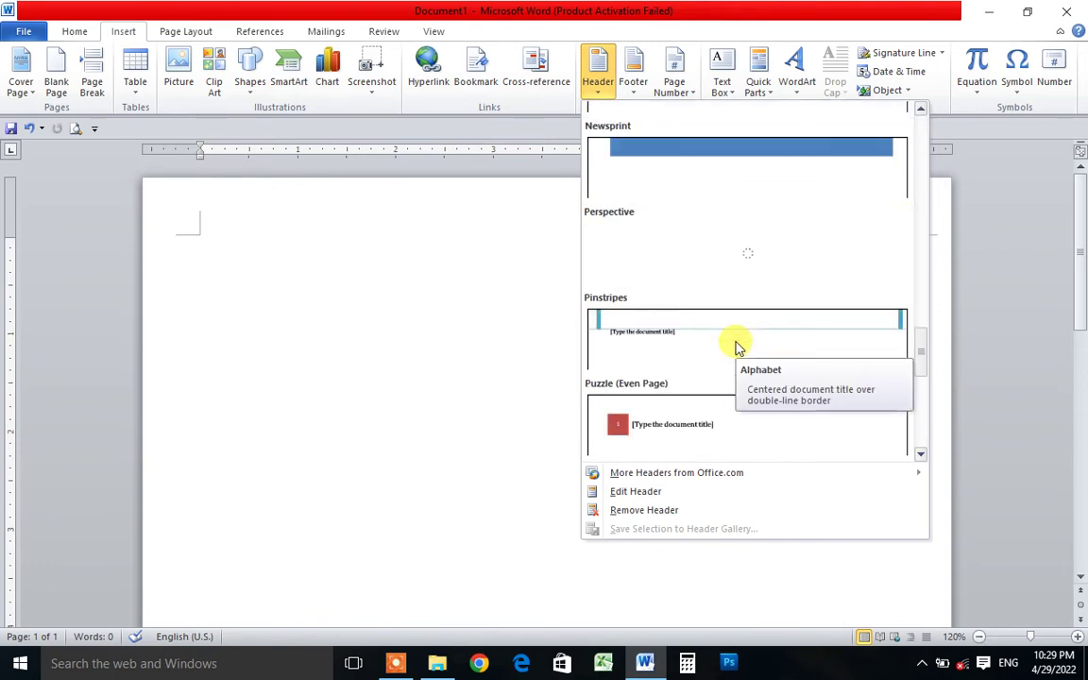
pyautogui.scroll(-2, 736, 346)
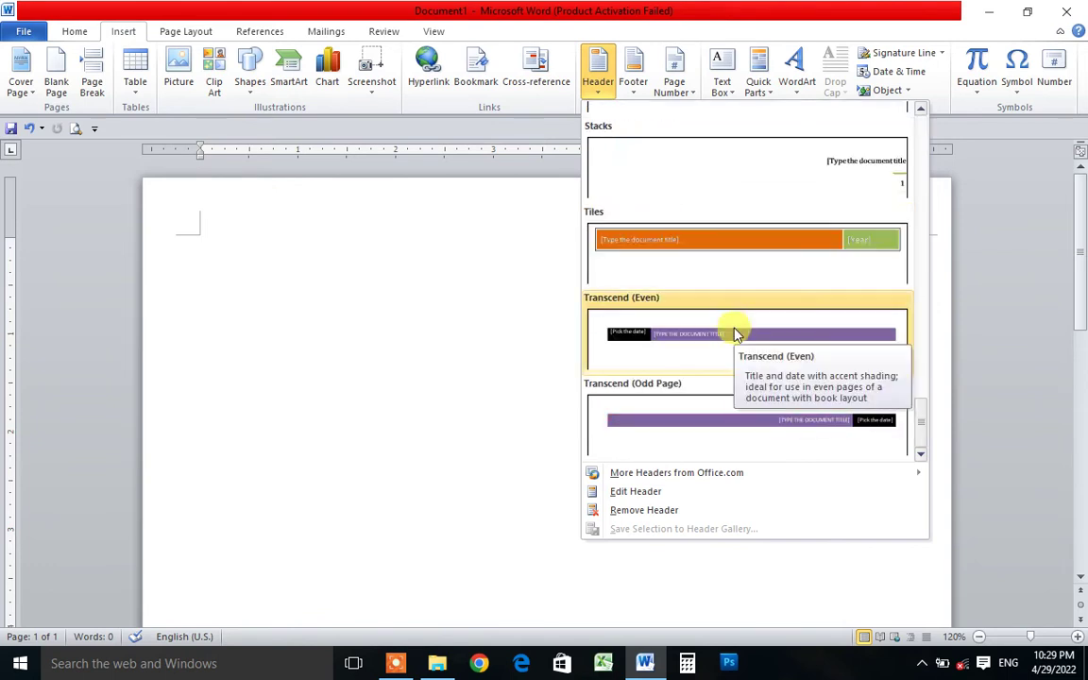
pyautogui.click(735, 325)
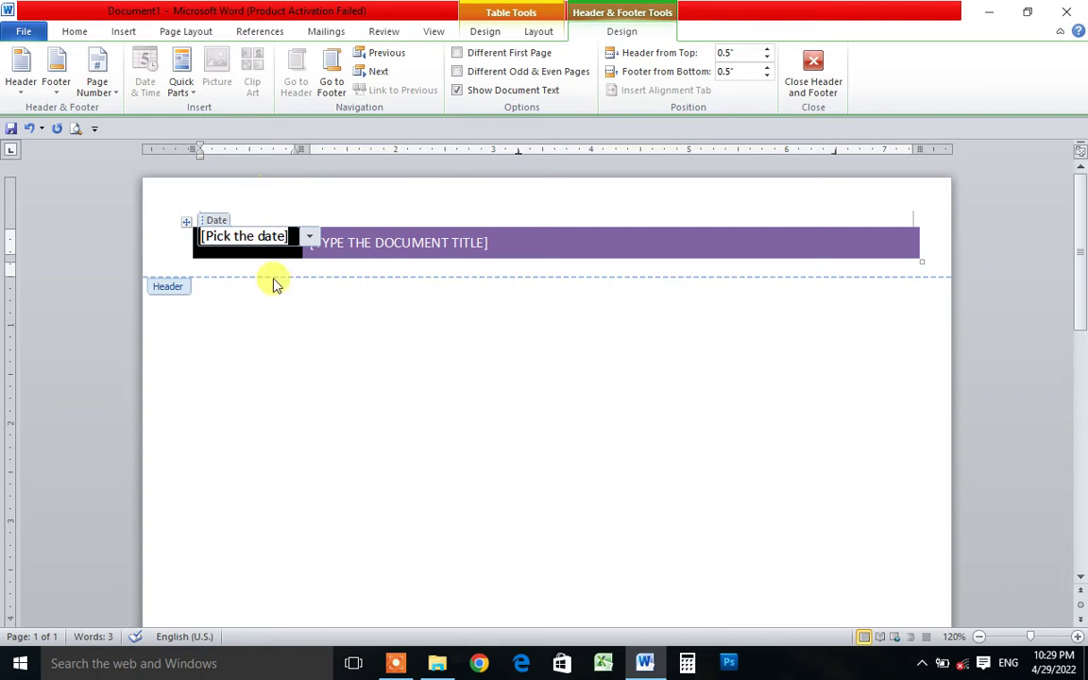
# - Close header editing and reopen it, selecting the header's title placeholder
pyautogui.doubleClick(216, 317)
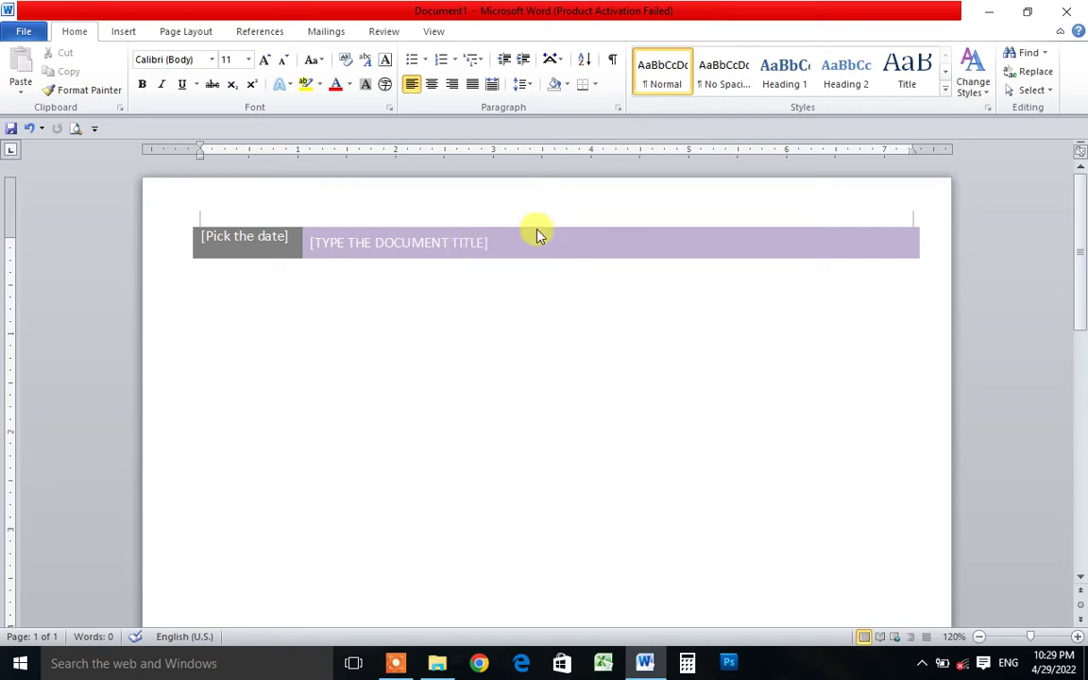
pyautogui.doubleClick(516, 243)
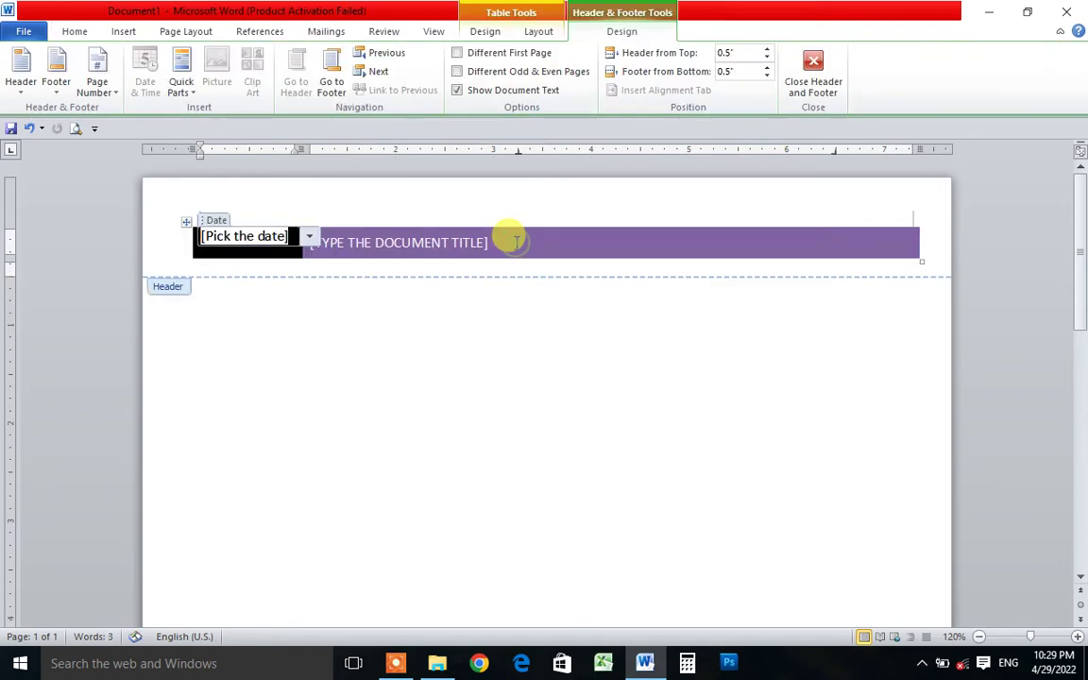
pyautogui.click(518, 241)
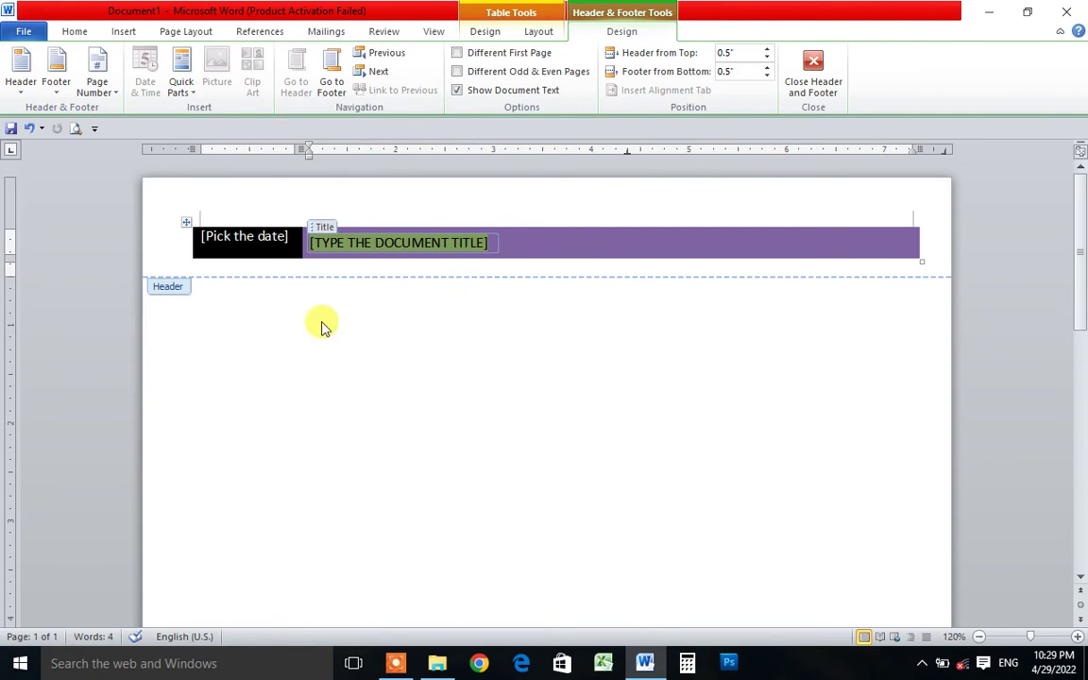
pyautogui.doubleClick(214, 300)
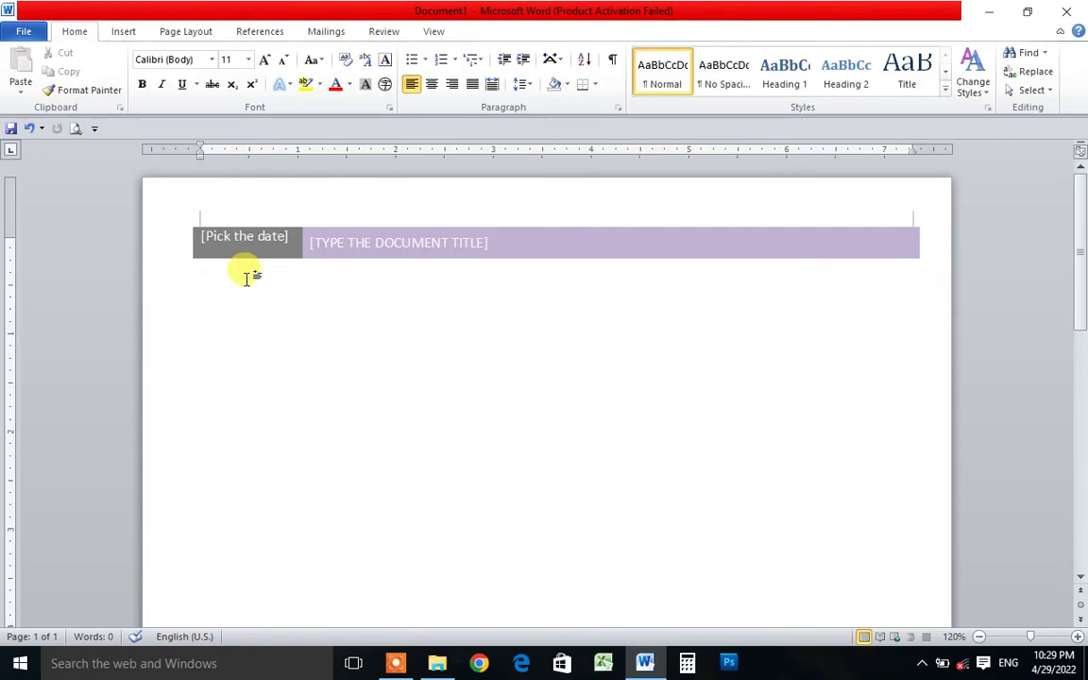
pyautogui.doubleClick(525, 239)
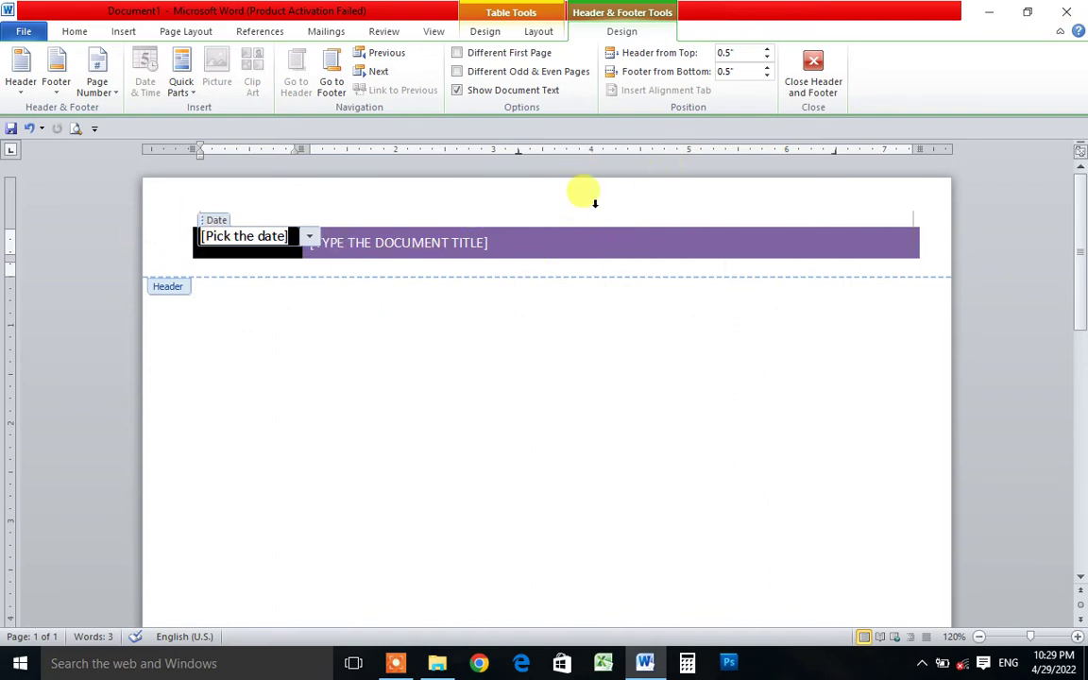
pyautogui.moveTo(186, 222); pyautogui.dragTo(177, 181)
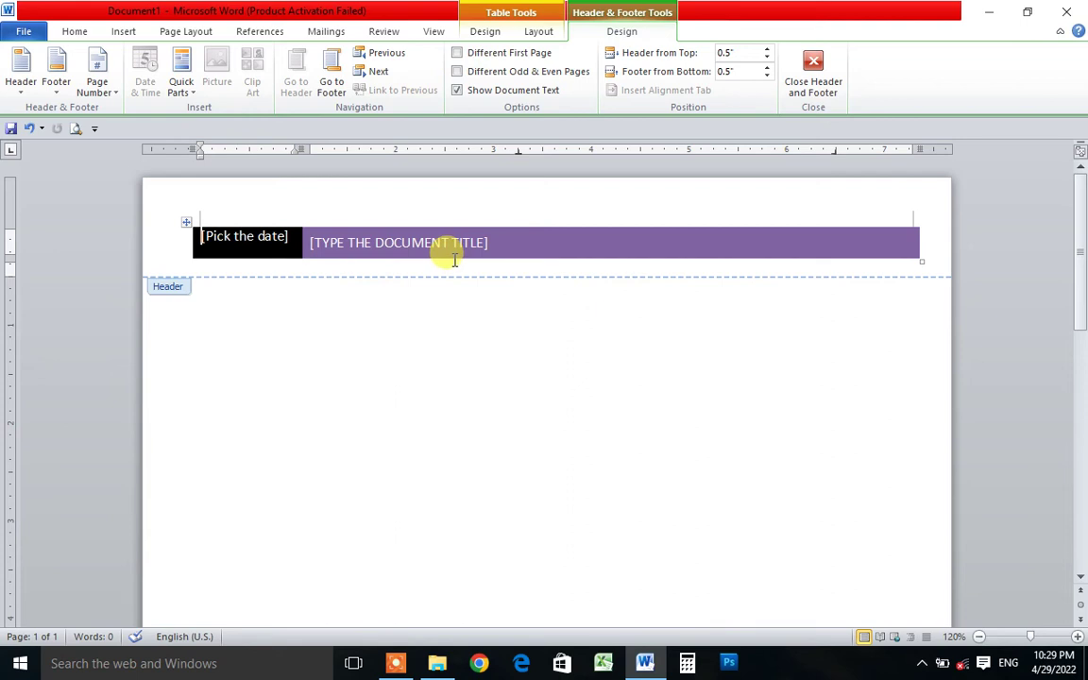
# - Set the header's date field to April 29, 2022 from its calendar
pyautogui.click(270, 236)
pyautogui.click(274, 236)
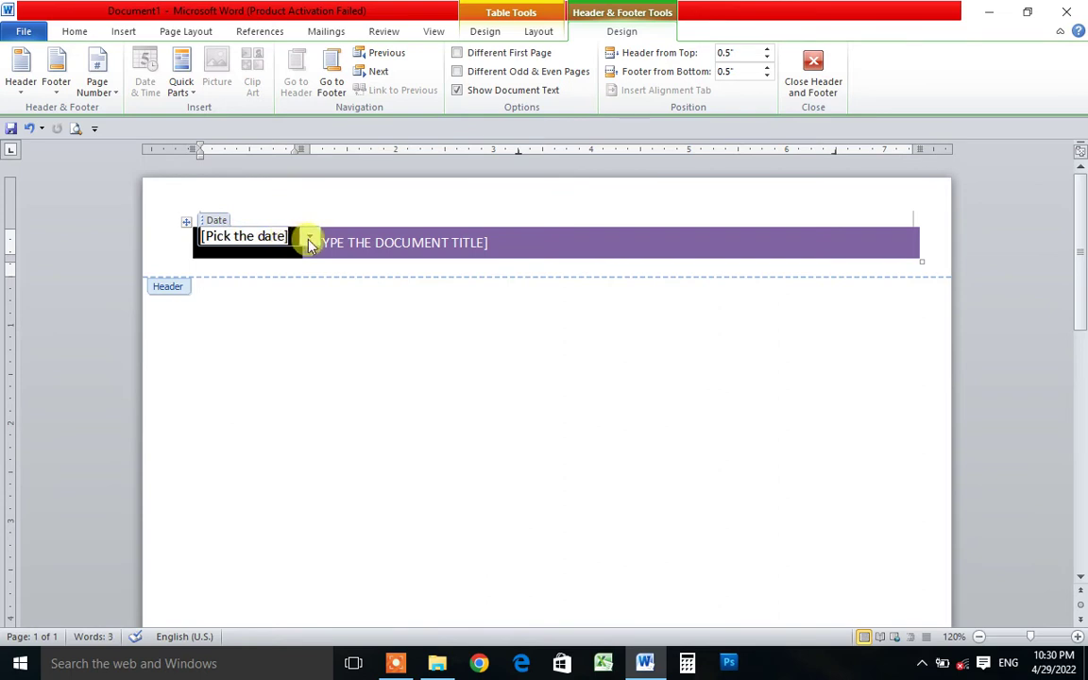
pyautogui.click(305, 236)
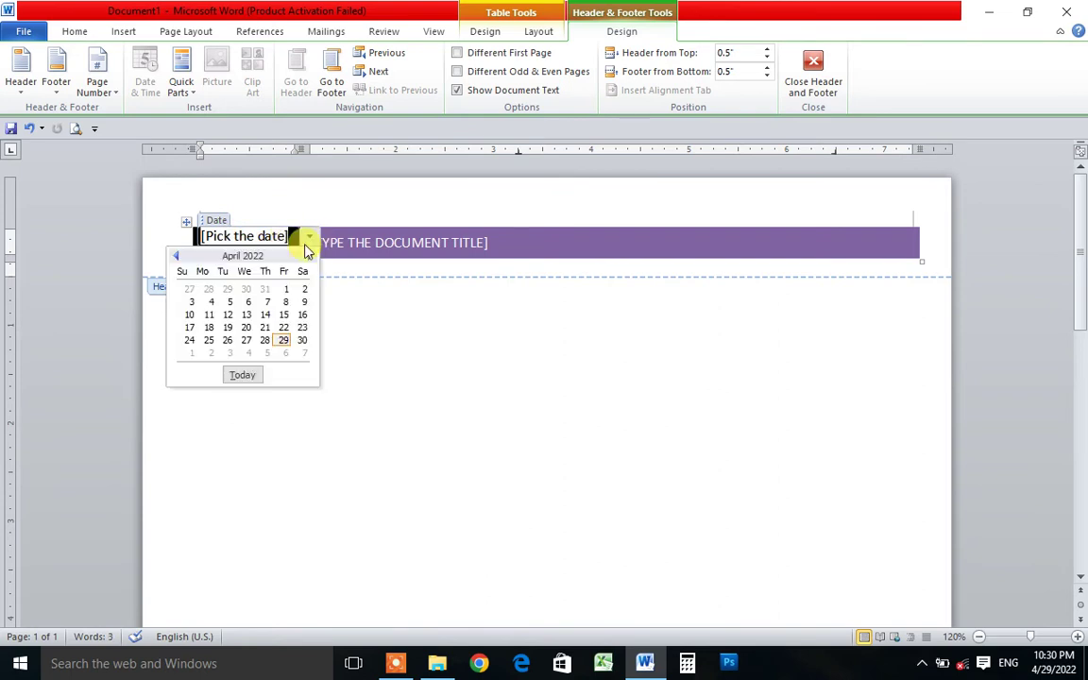
pyautogui.click(282, 341)
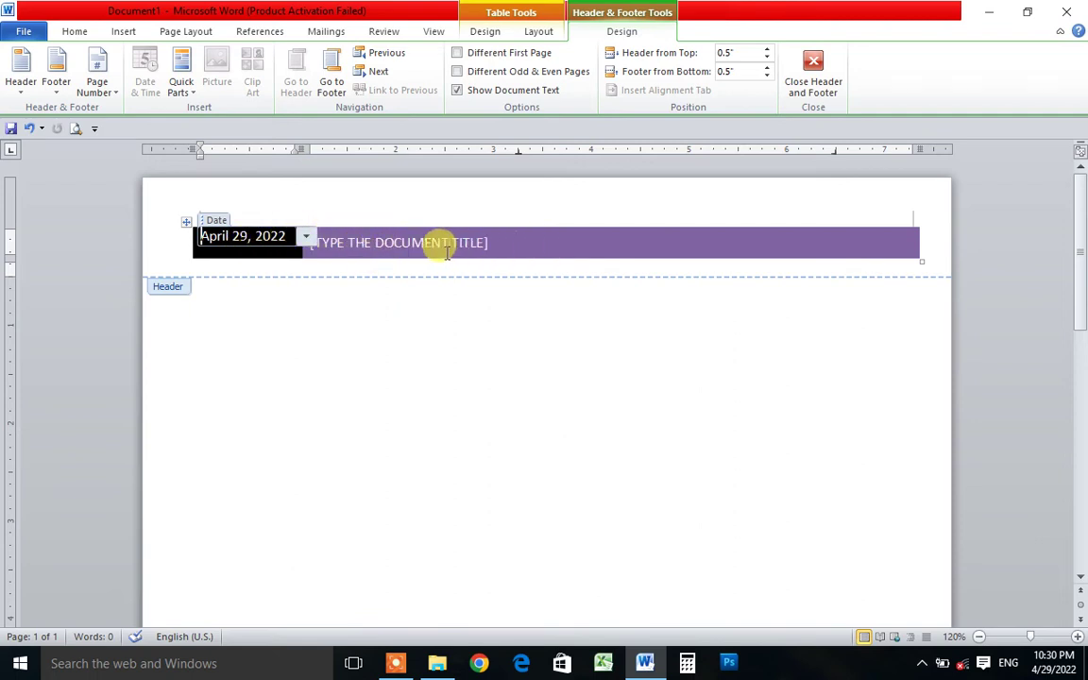
pyautogui.click(485, 242)
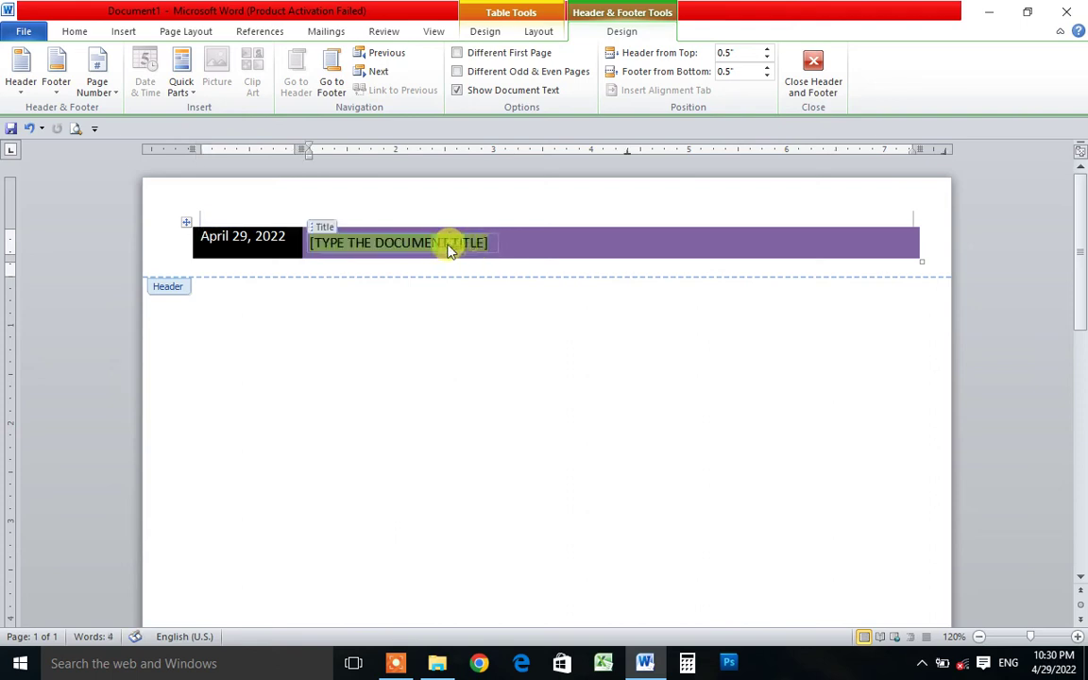
# - Replace the title placeholder with the Khmer phrase beginning ប្រទេសកម្ពុជា (Cambodia)
pyautogui.press('BackSpace')
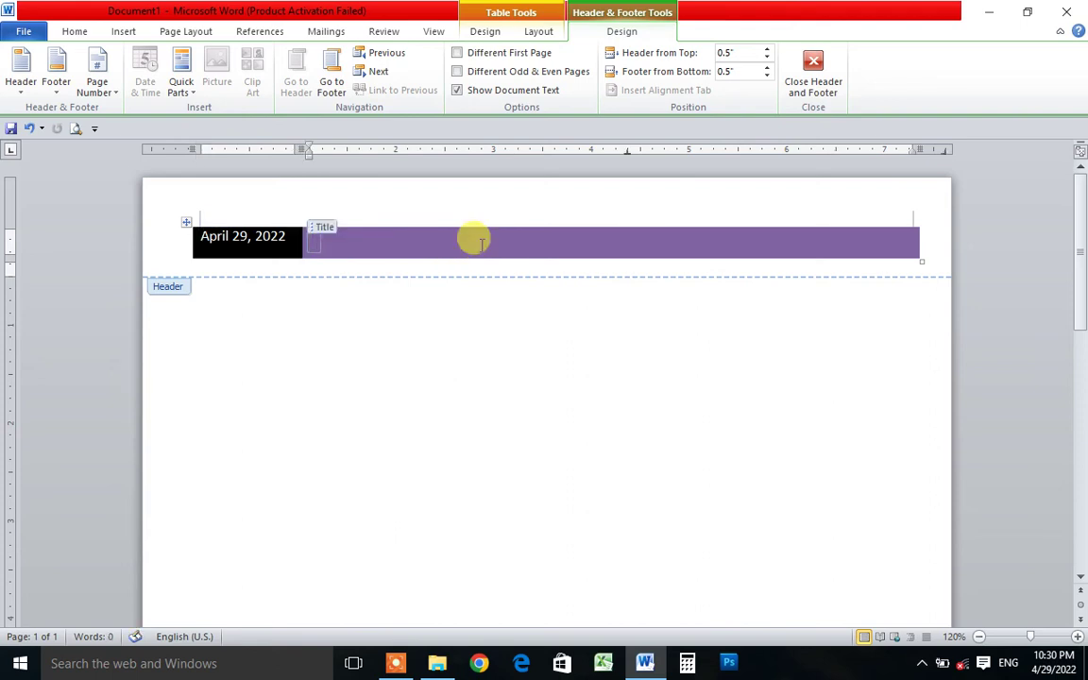
pyautogui.write('BJ')
pyautogui.hotkey('ctrl', 'z')
pyautogui.hotkey('ctrl', 'z')
pyautogui.write('្រទេសកម្ពុជា')
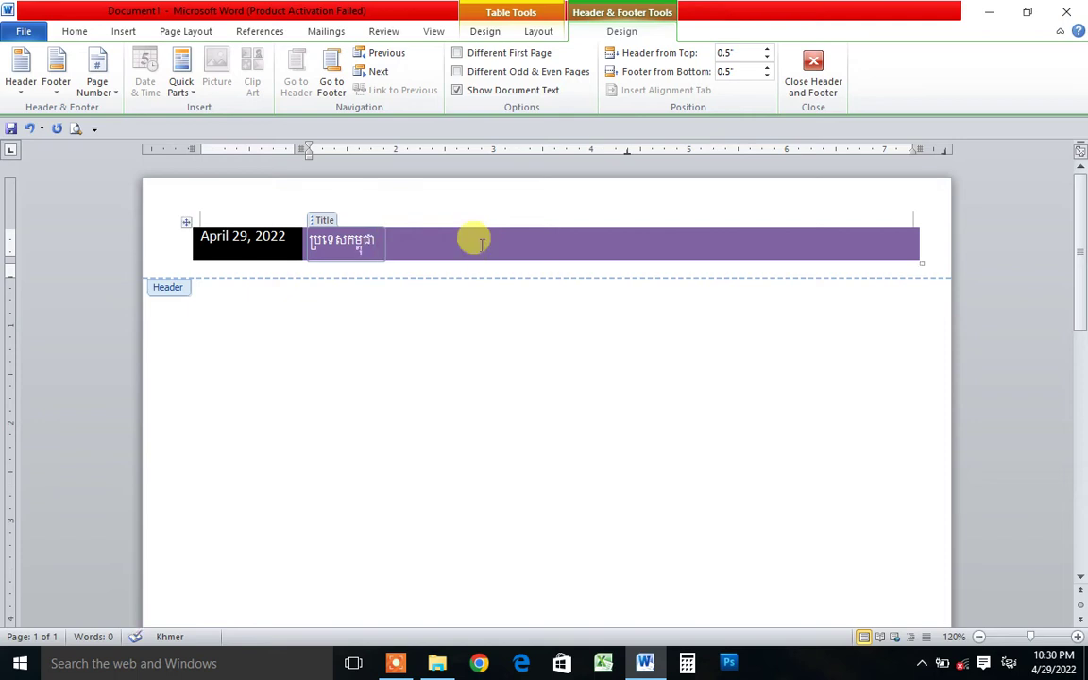
pyautogui.write(' ព្រះ')
pyautogui.write('ជាាជា')
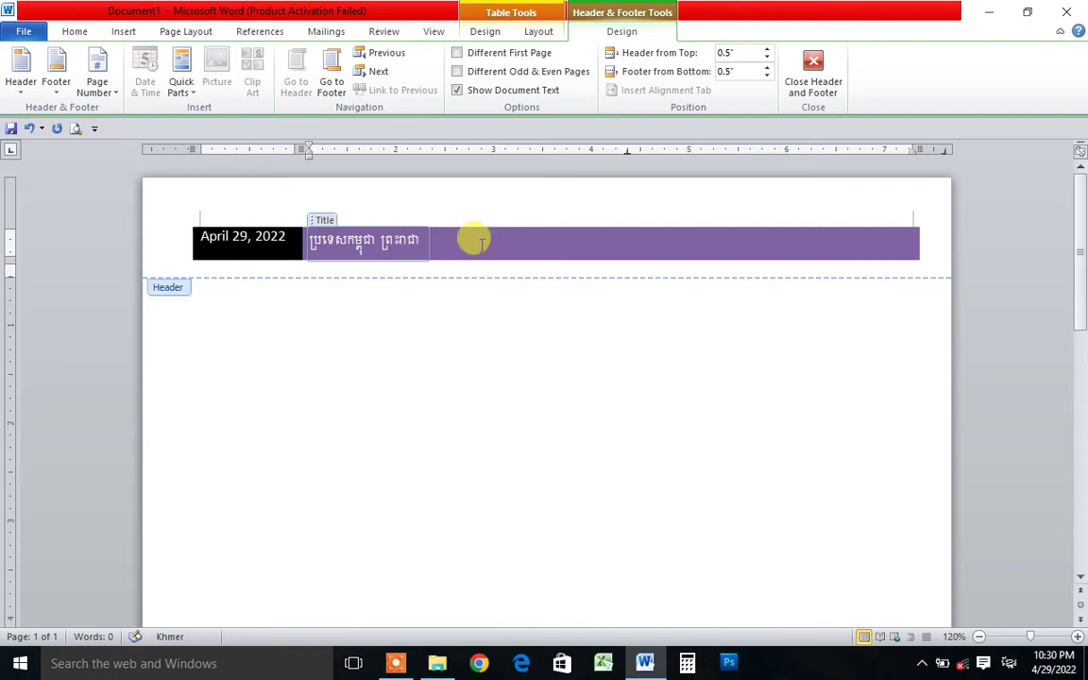
pyautogui.write('ណាចក្រ')
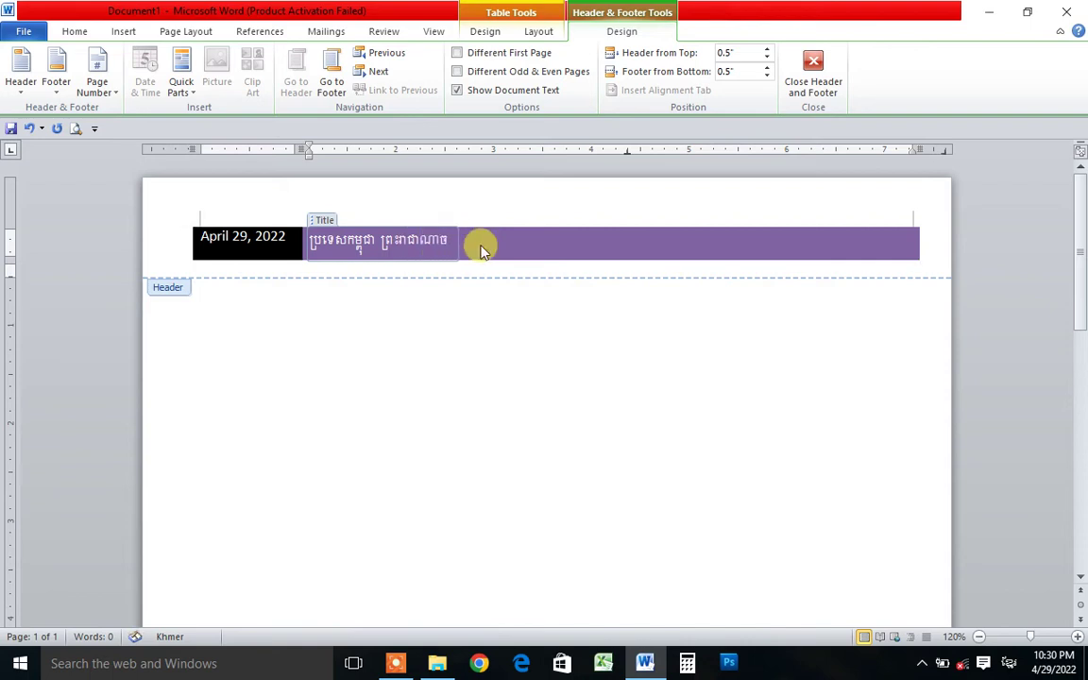
pyautogui.write('ក')
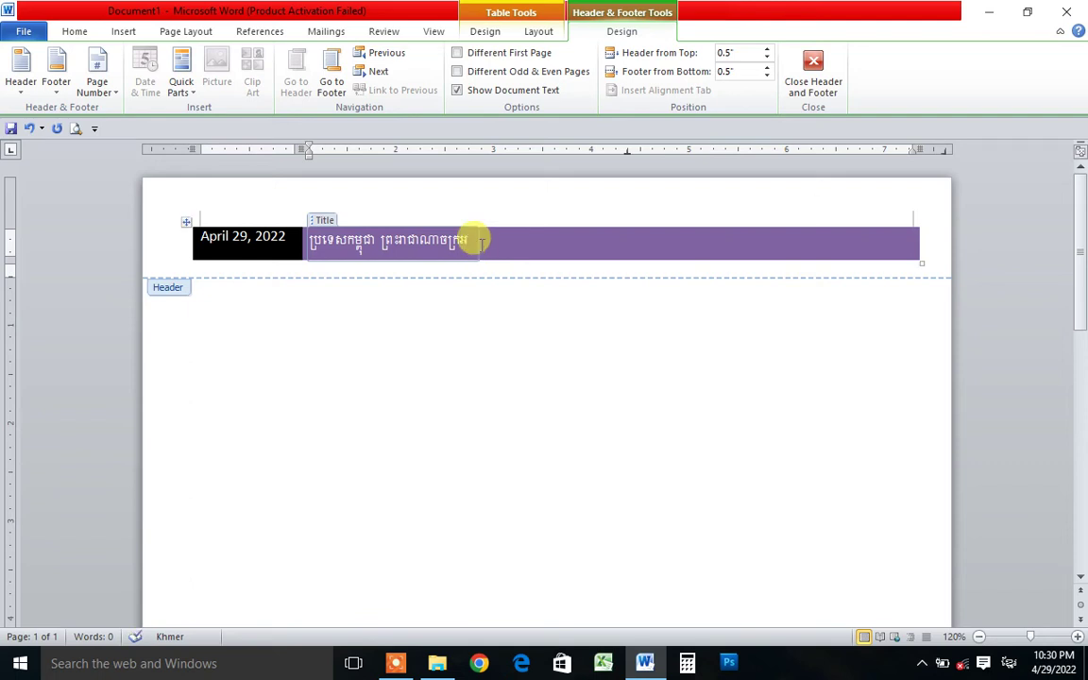
pyautogui.write('ម')
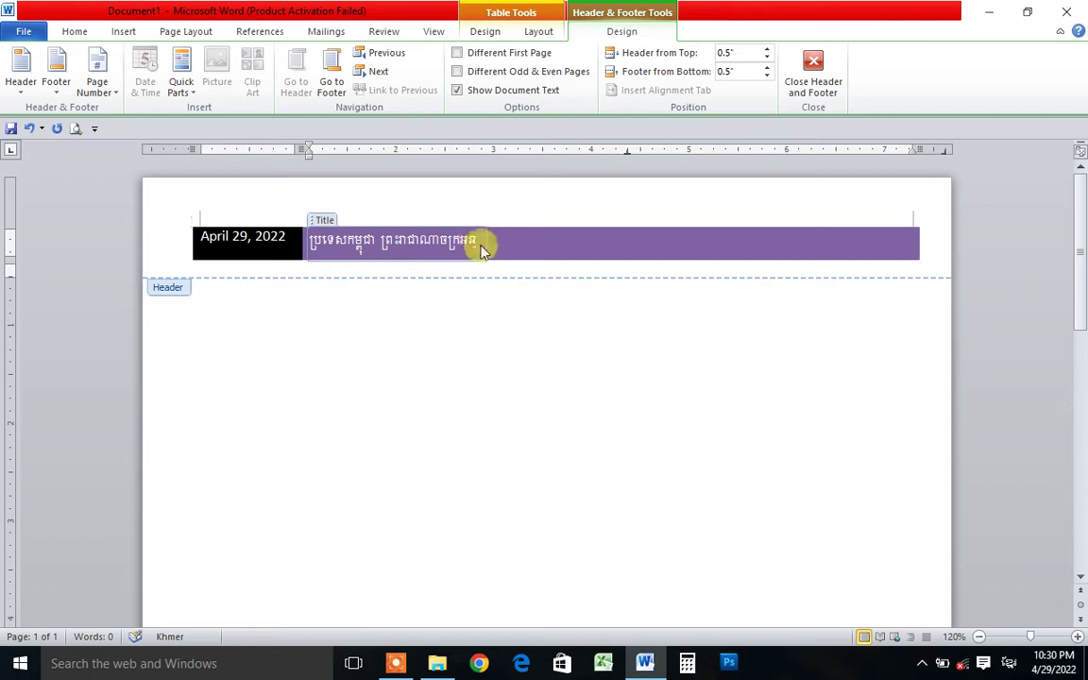
pyautogui.write('ំ')
pyautogui.write('ប')
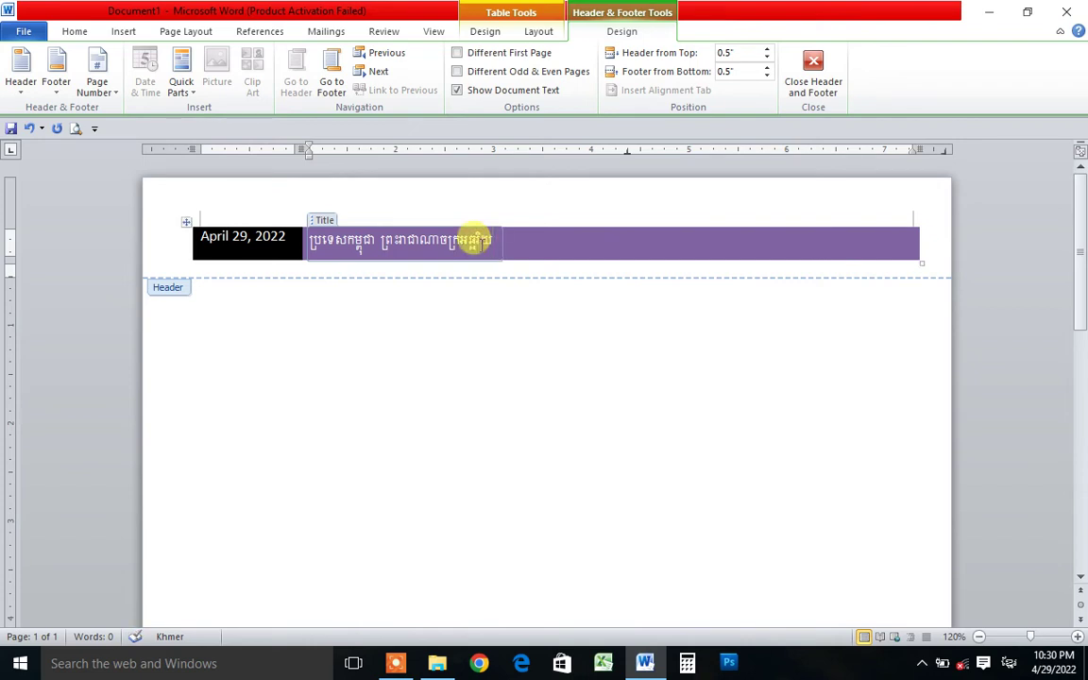
pyautogui.write('ះ')
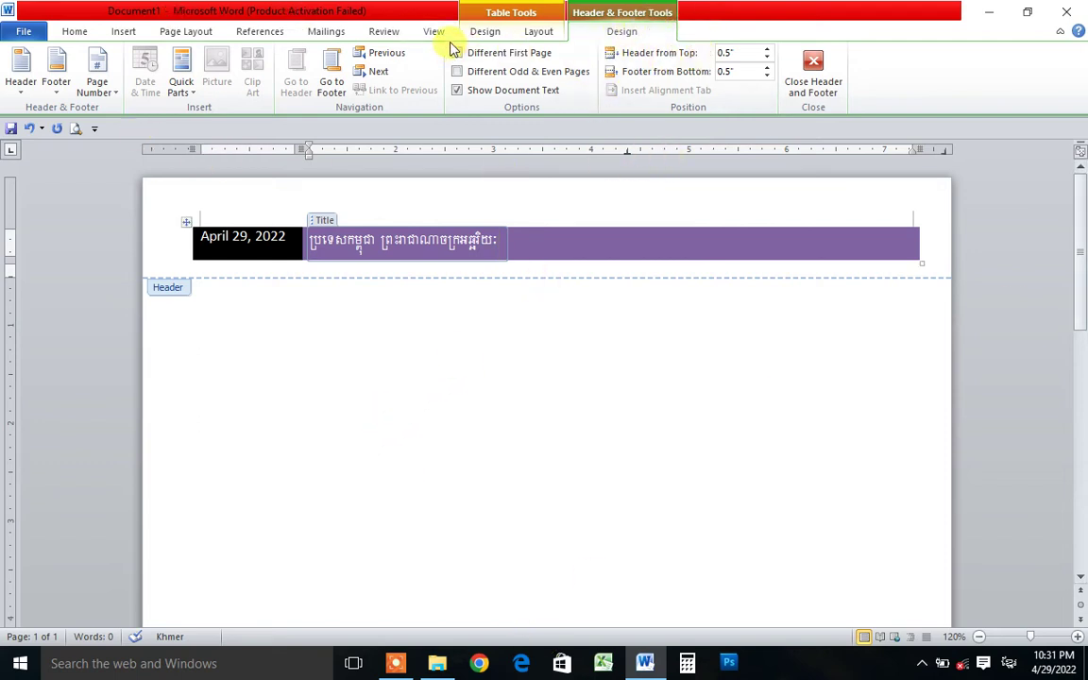
pyautogui.doubleClick(274, 317)
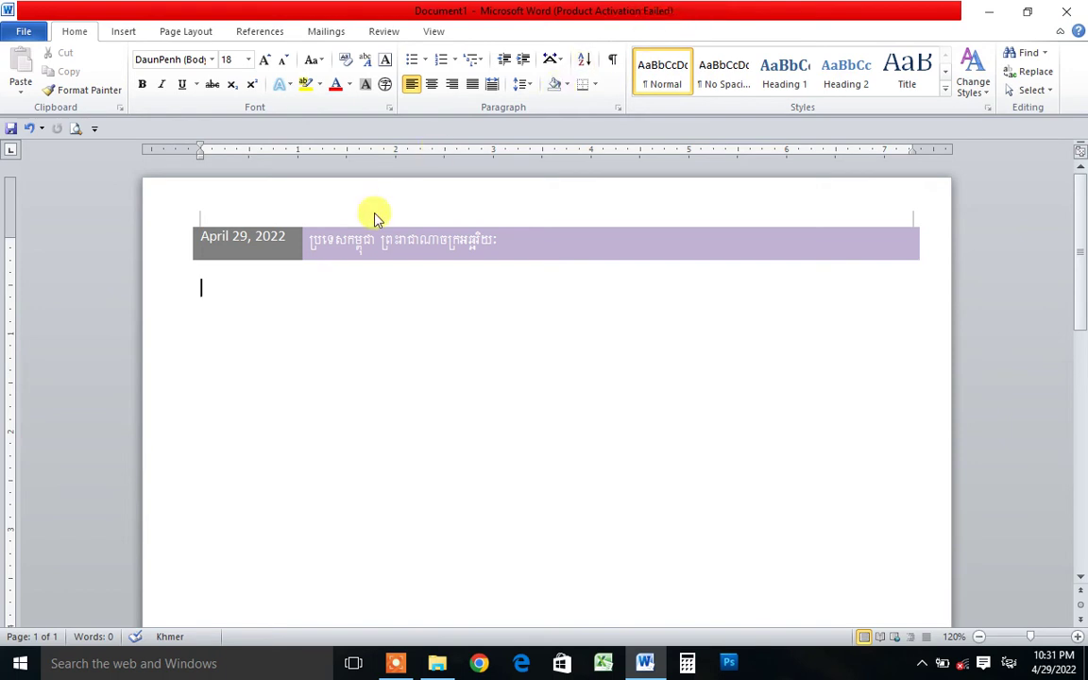
pyautogui.doubleClick(579, 244)
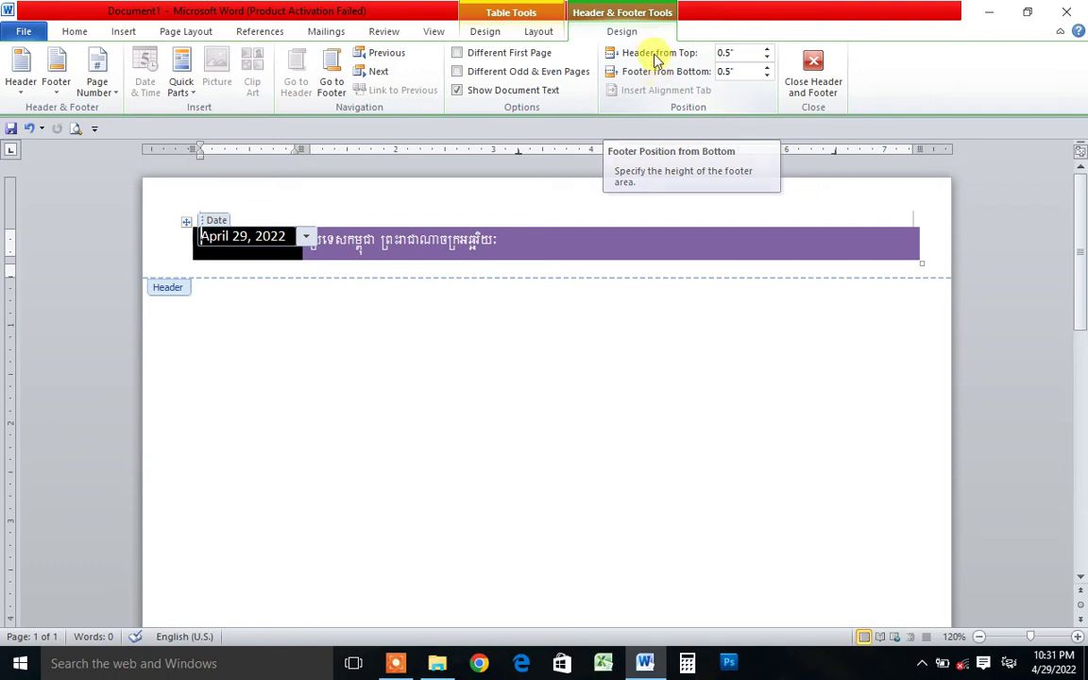
pyautogui.click(510, 36)
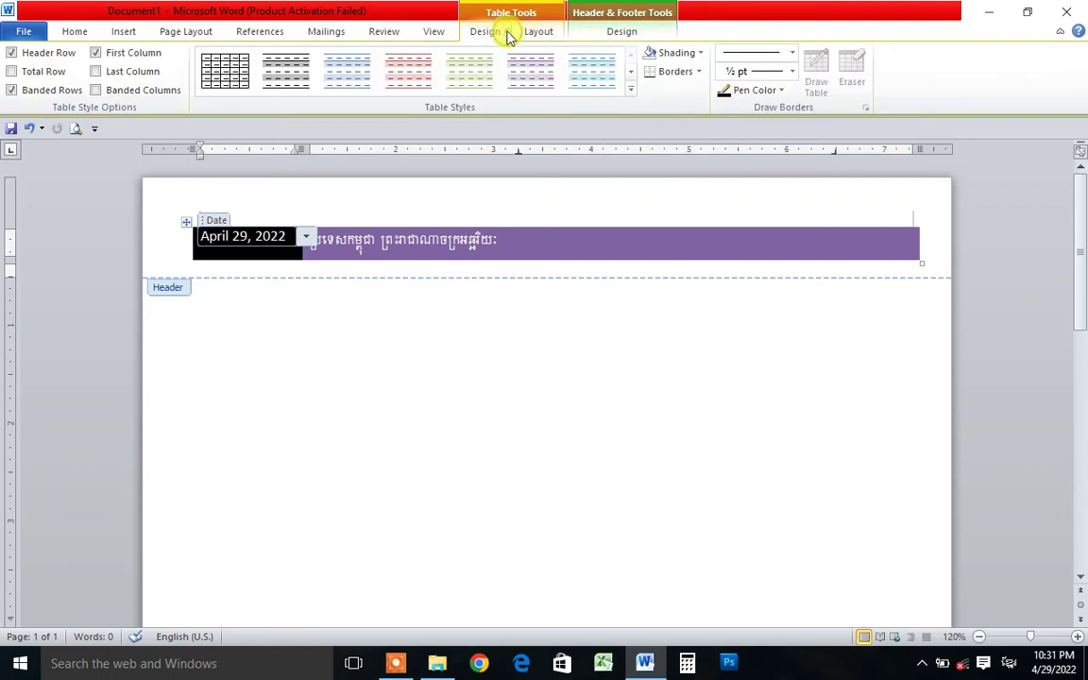
pyautogui.click(546, 39)
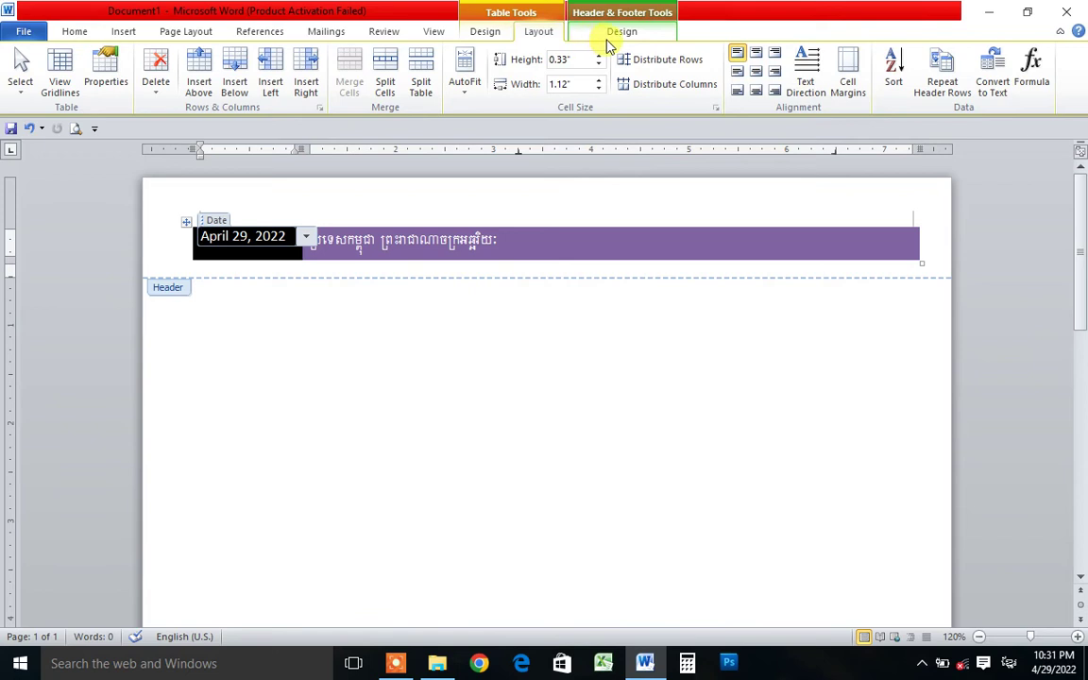
pyautogui.click(483, 32)
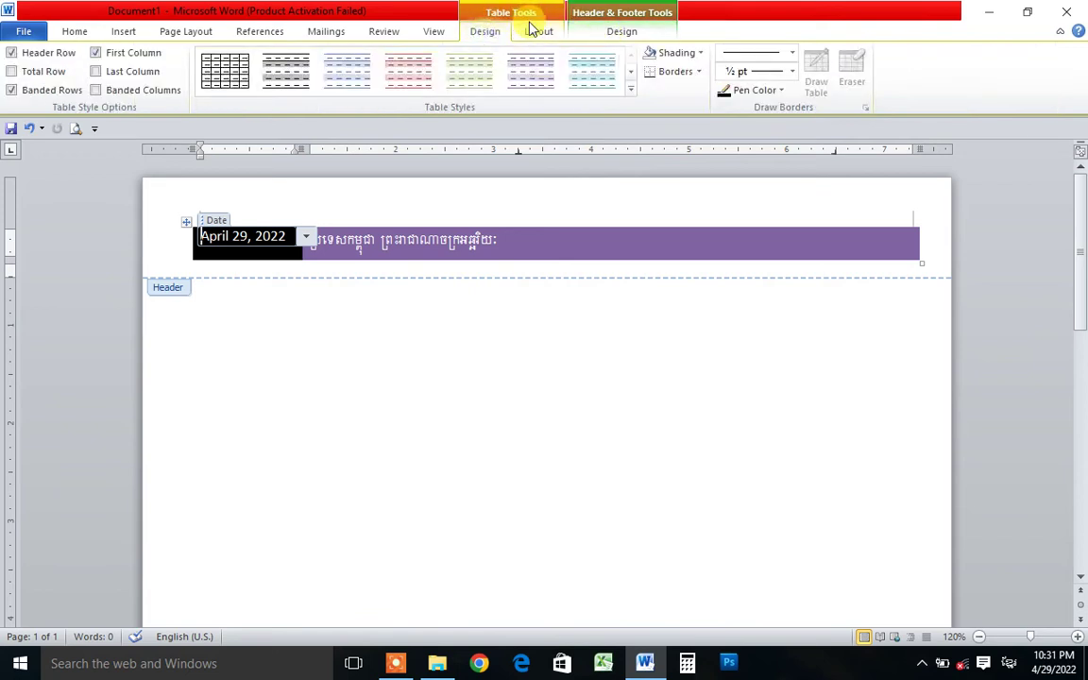
pyautogui.click(743, 246)
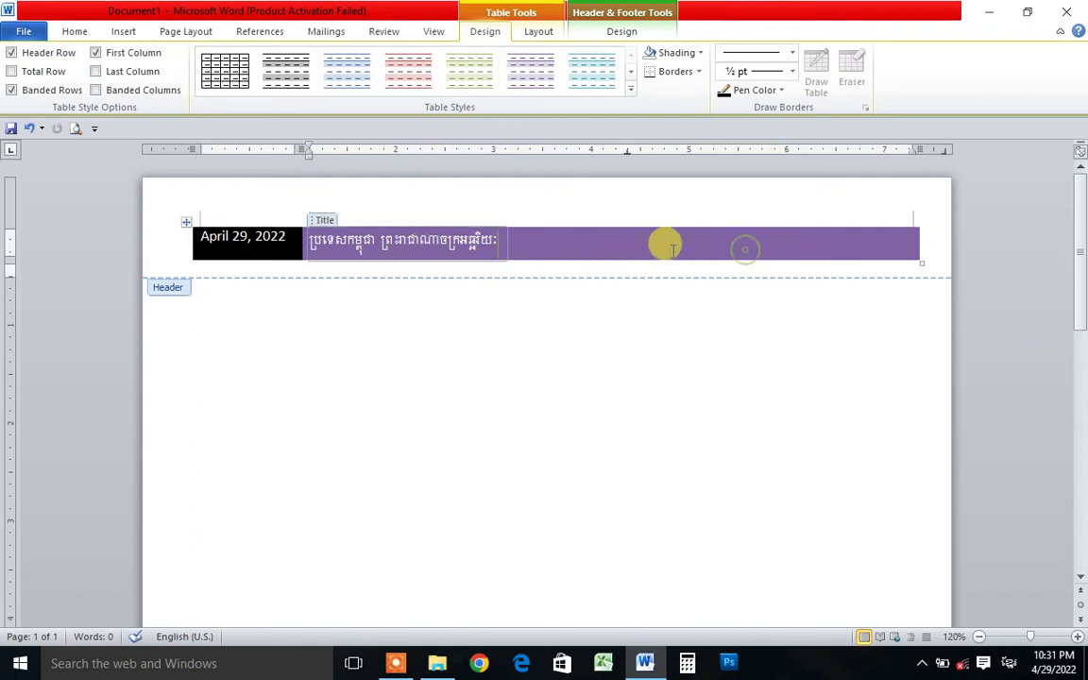
pyautogui.click(538, 31)
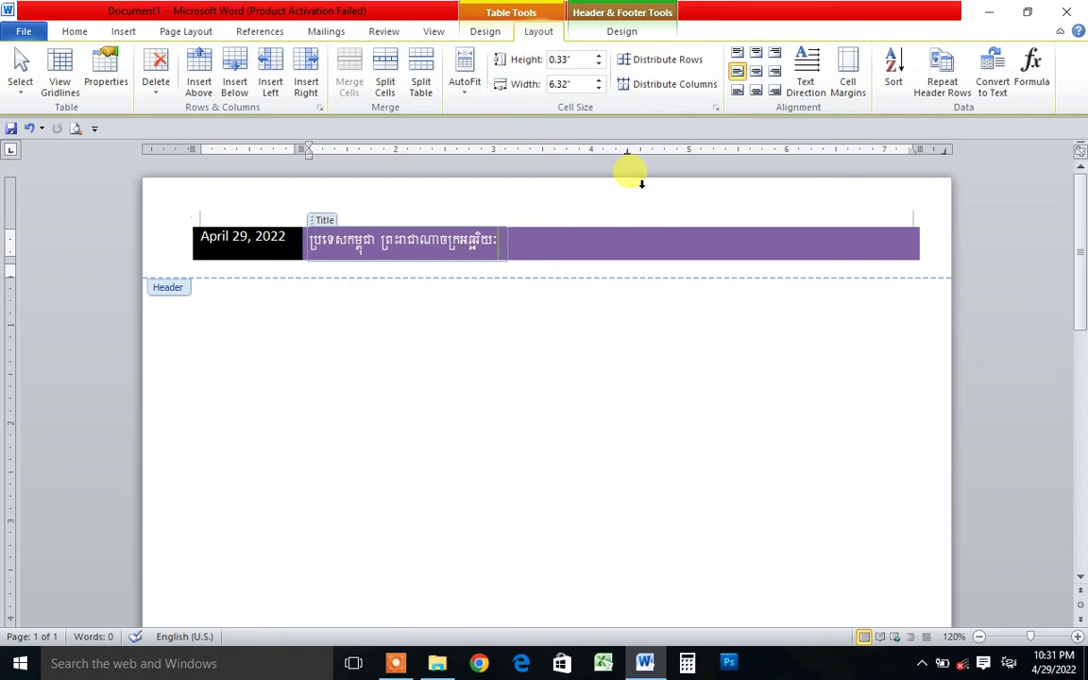
pyautogui.hotkey('alt', 'shift')
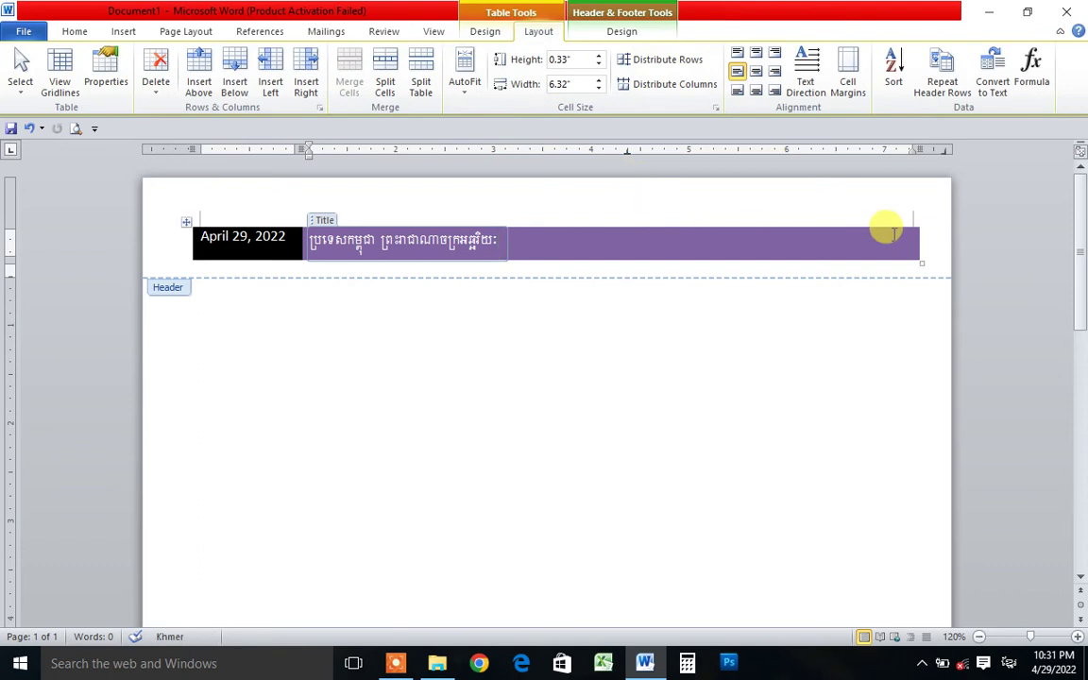
pyautogui.click(604, 34)
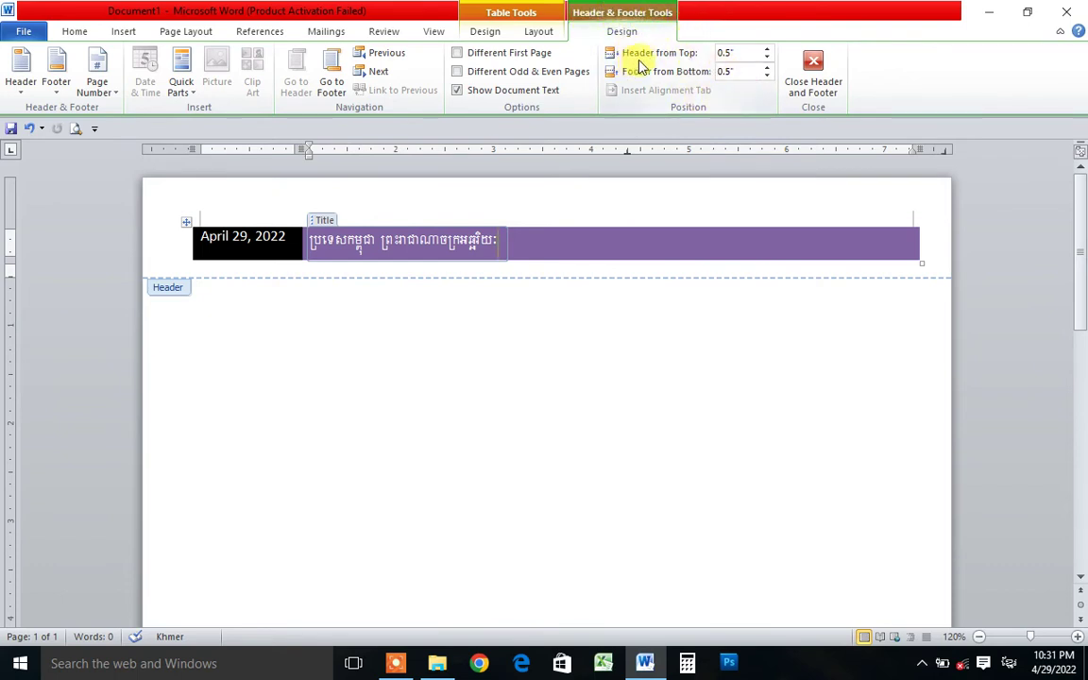
# - Lower the Header from Top distance to 0" so the title band meets the page's top edge
pyautogui.click(766, 58)
pyautogui.click(766, 57)
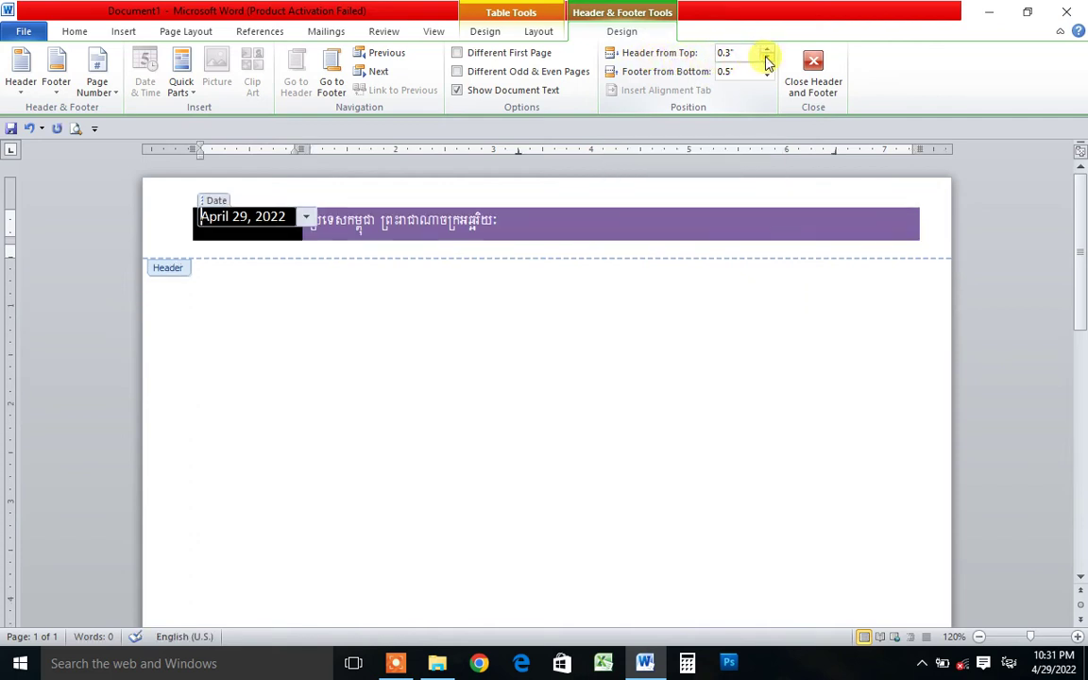
pyautogui.click(766, 58)
pyautogui.click(766, 58)
pyautogui.click(766, 58)
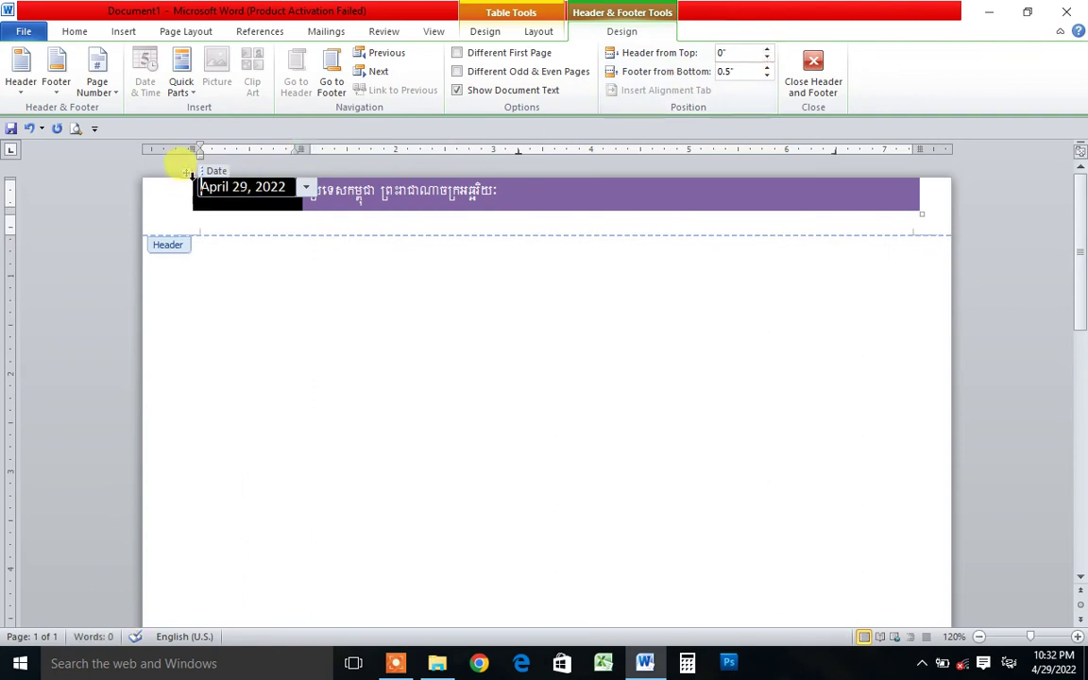
pyautogui.moveTo(186, 193); pyautogui.dragTo(158, 195)
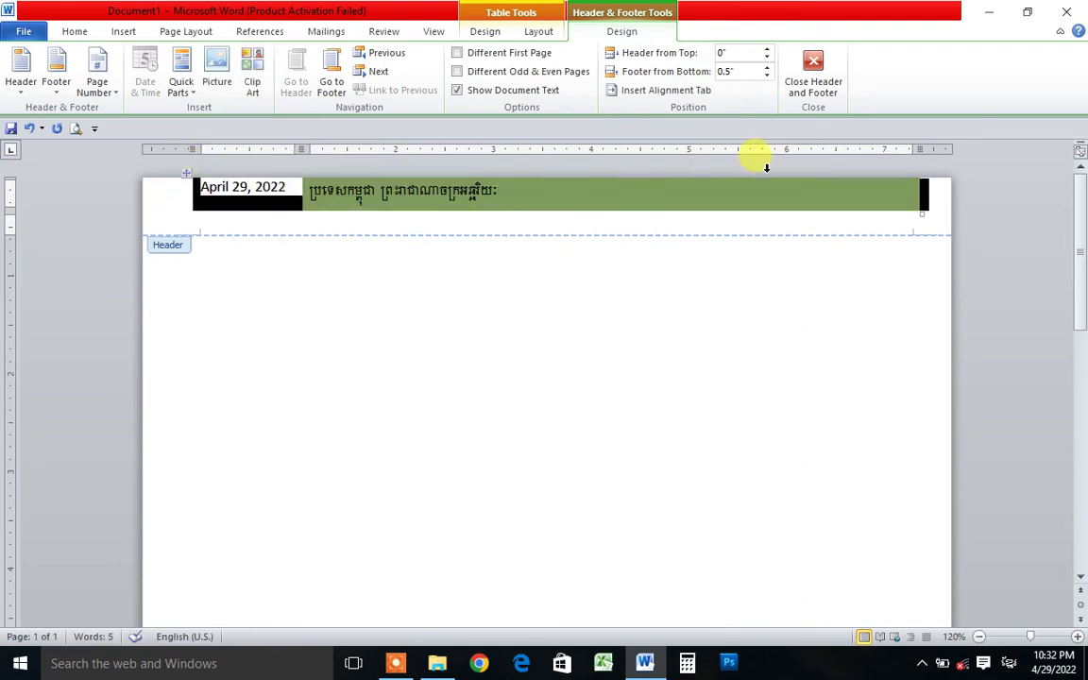
pyautogui.click(765, 51)
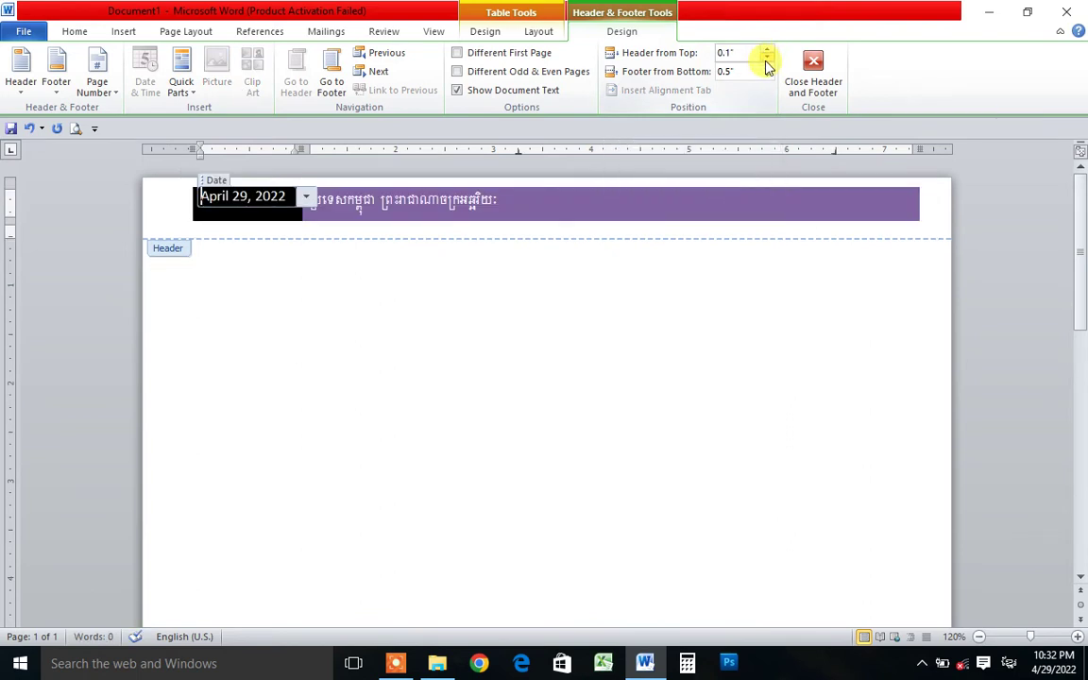
pyautogui.click(765, 60)
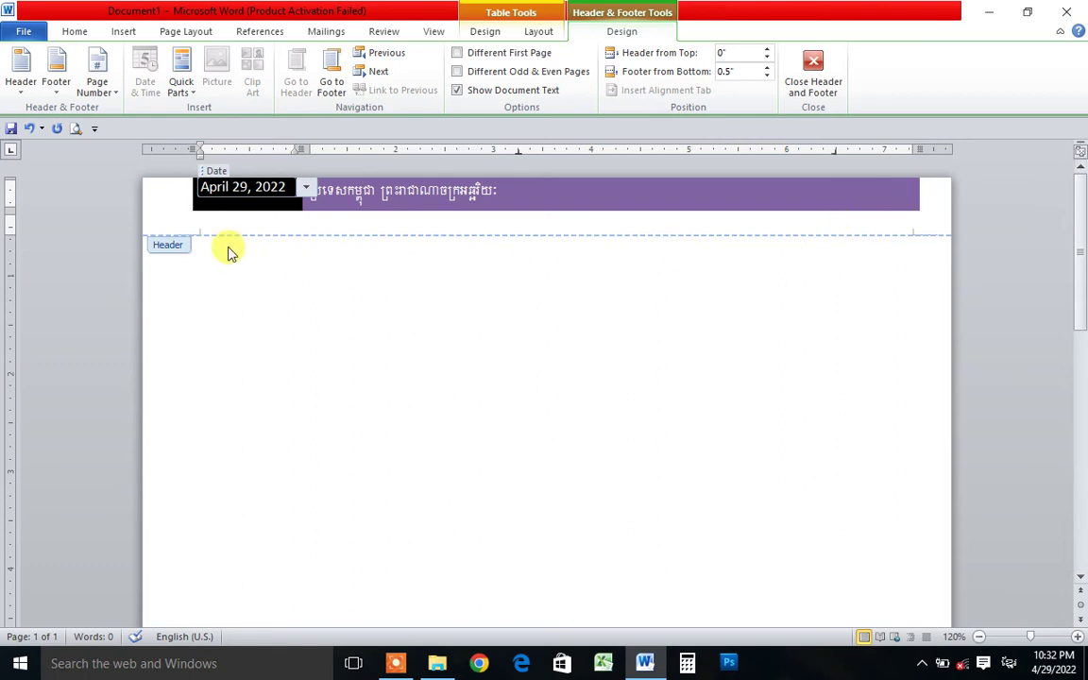
# - Close header editing and zoom the page out to 100%
pyautogui.doubleClick(171, 250)
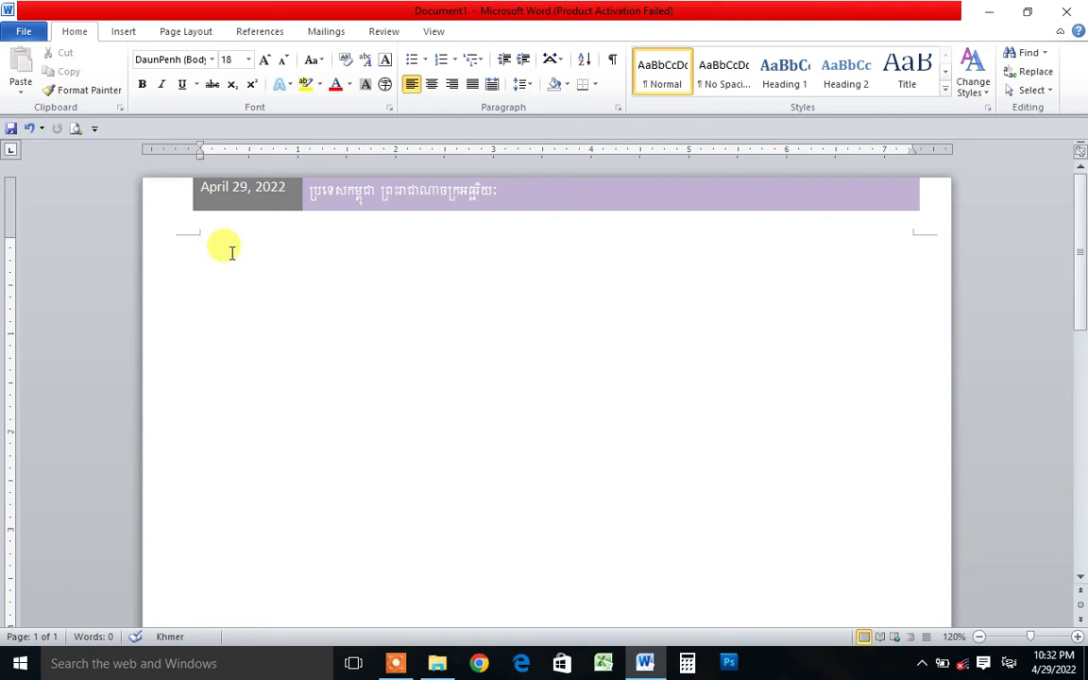
pyautogui.click(980, 636)
pyautogui.click(979, 636)
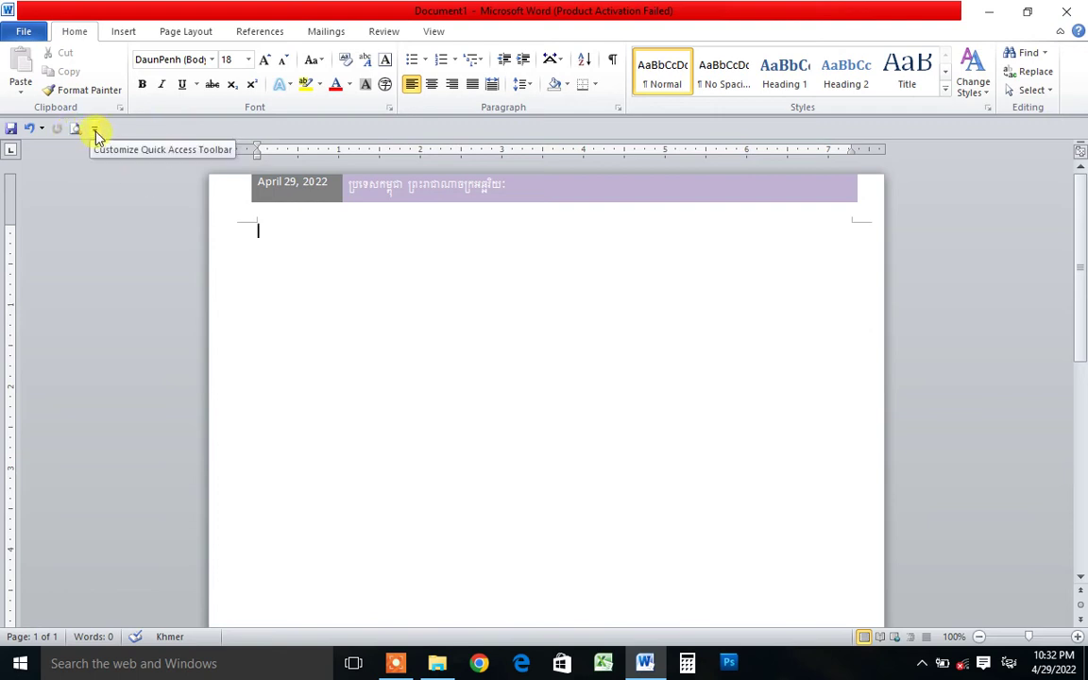
# - Re-add Print Preview and Print to the Quick Access Toolbar and open the print preview
pyautogui.click(95, 129)
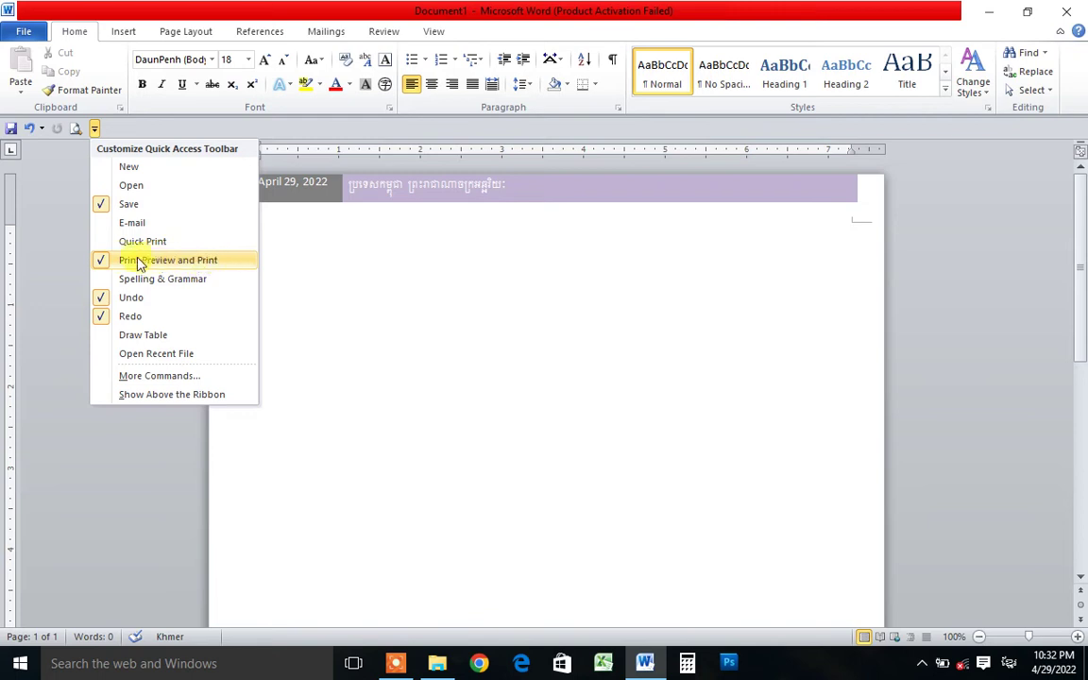
pyautogui.click(103, 263)
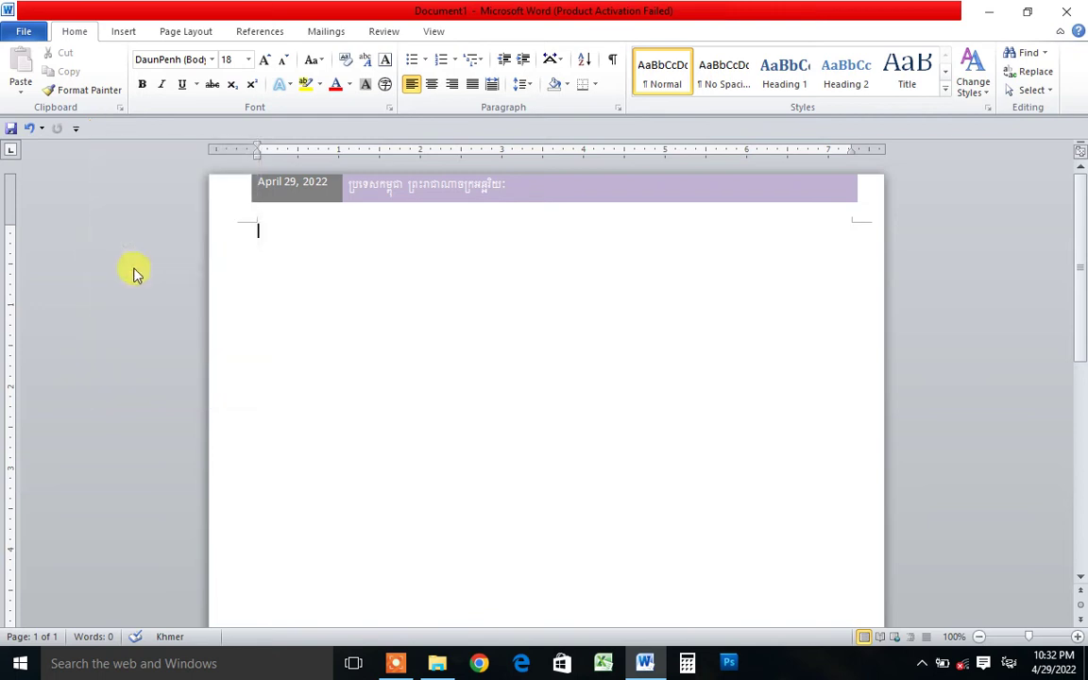
pyautogui.click(76, 129)
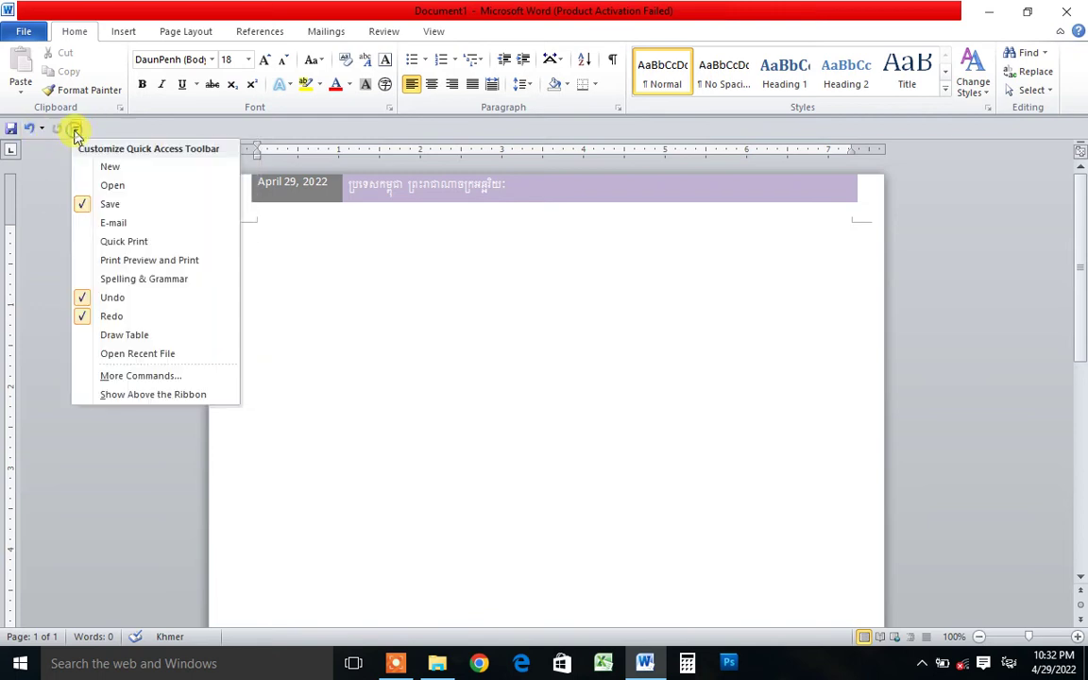
pyautogui.click(94, 268)
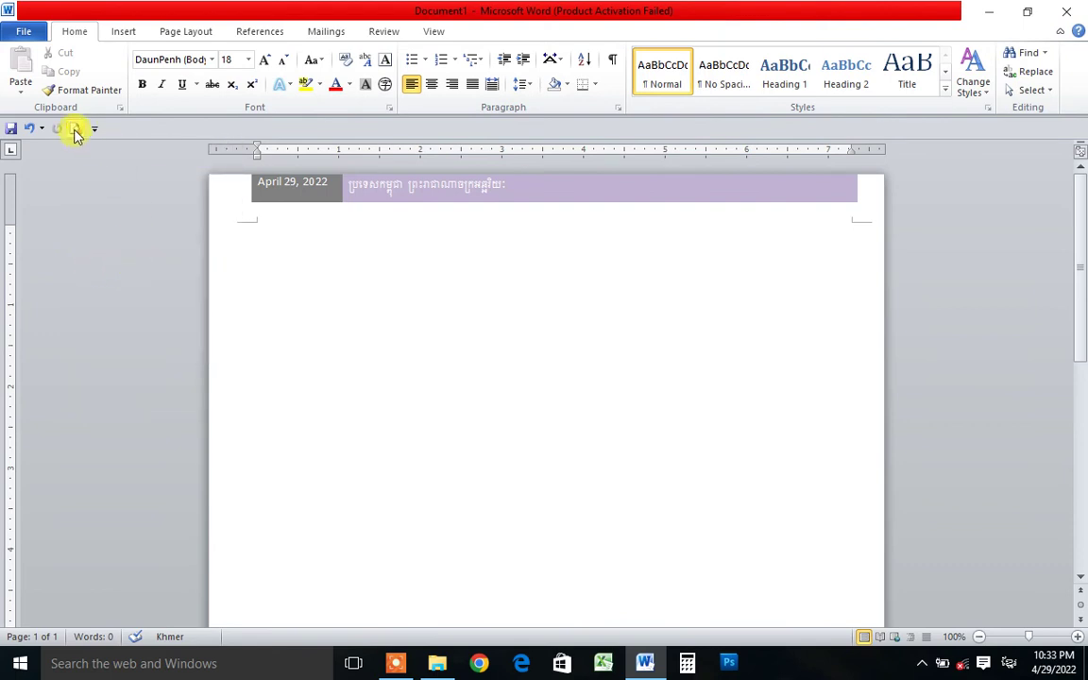
pyautogui.click(76, 132)
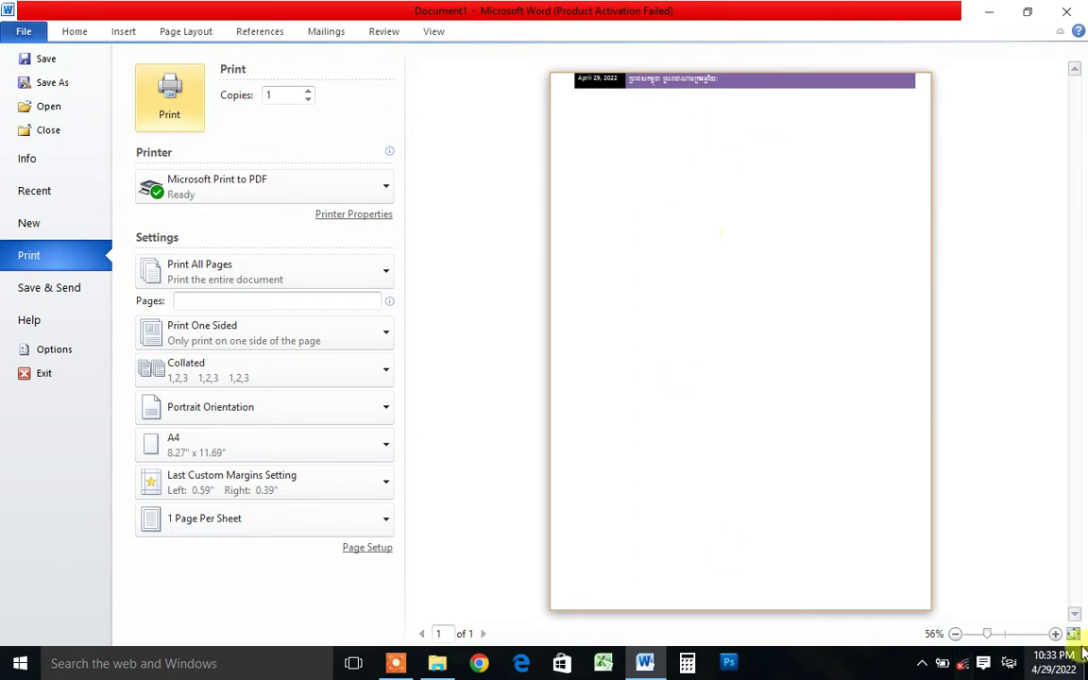
# - Zoom the print preview in to 130%, then return to the document
pyautogui.click(1056, 634)
pyautogui.click(1056, 633)
pyautogui.click(1056, 633)
pyautogui.click(1055, 634)
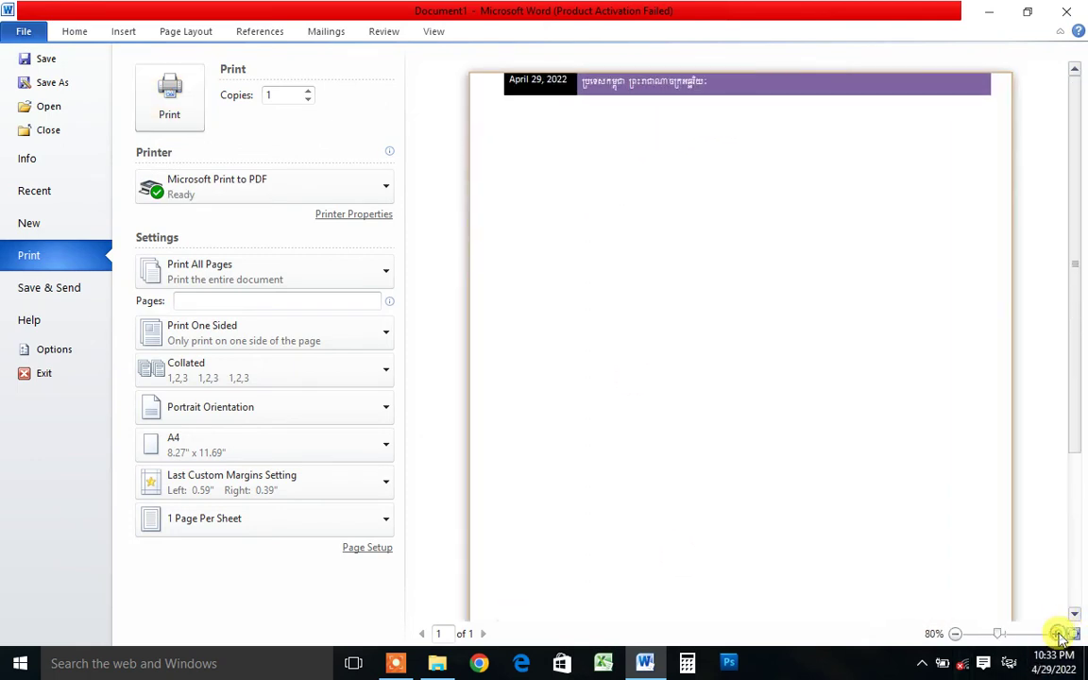
pyautogui.click(1055, 634)
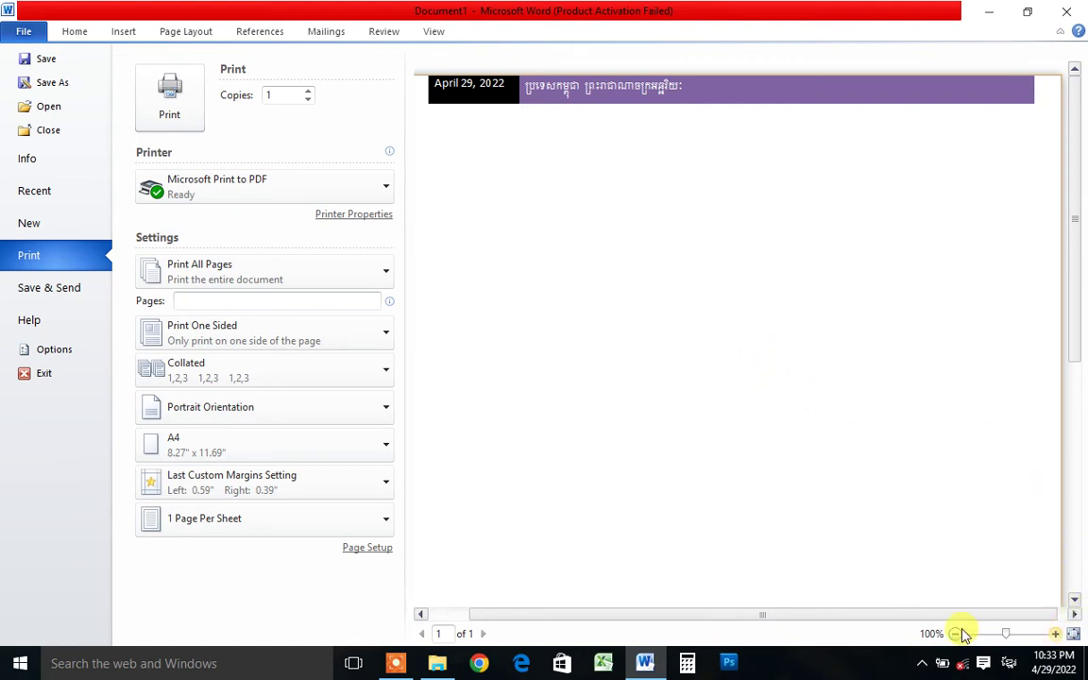
pyautogui.moveTo(803, 615); pyautogui.dragTo(760, 605)
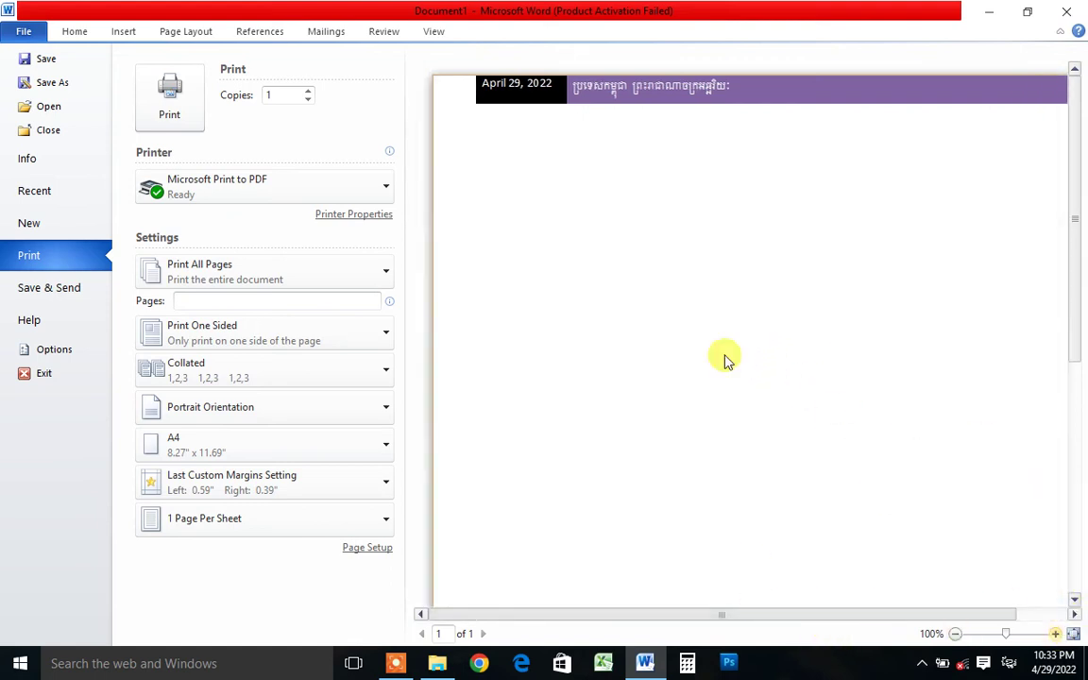
pyautogui.click(1056, 632)
pyautogui.click(1056, 633)
pyautogui.click(1056, 632)
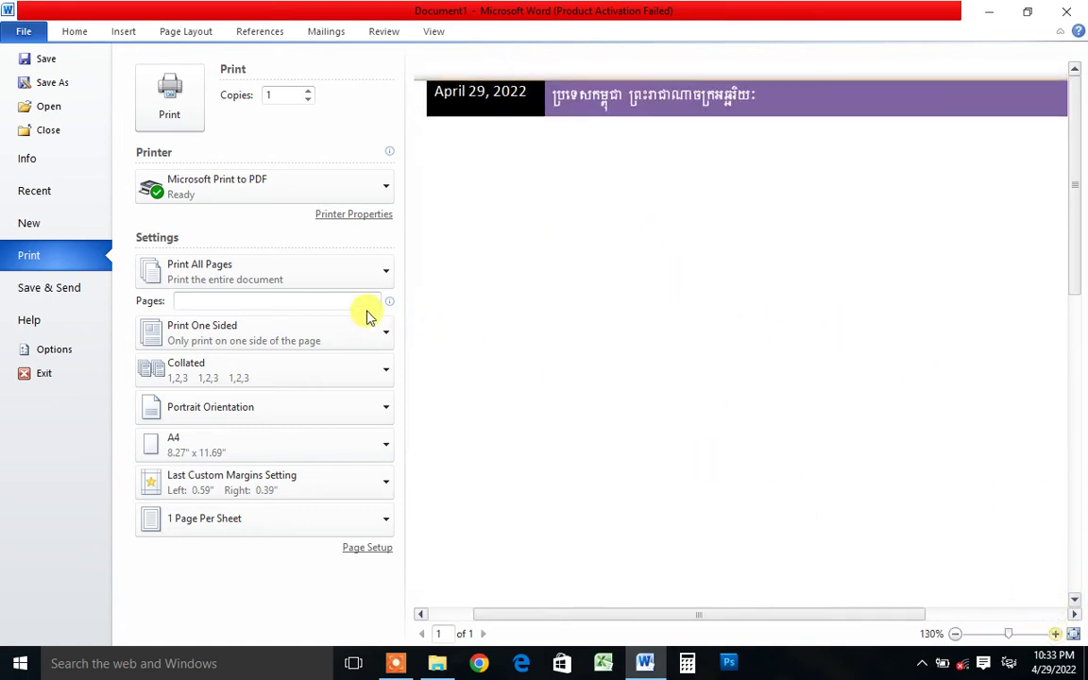
pyautogui.click(75, 33)
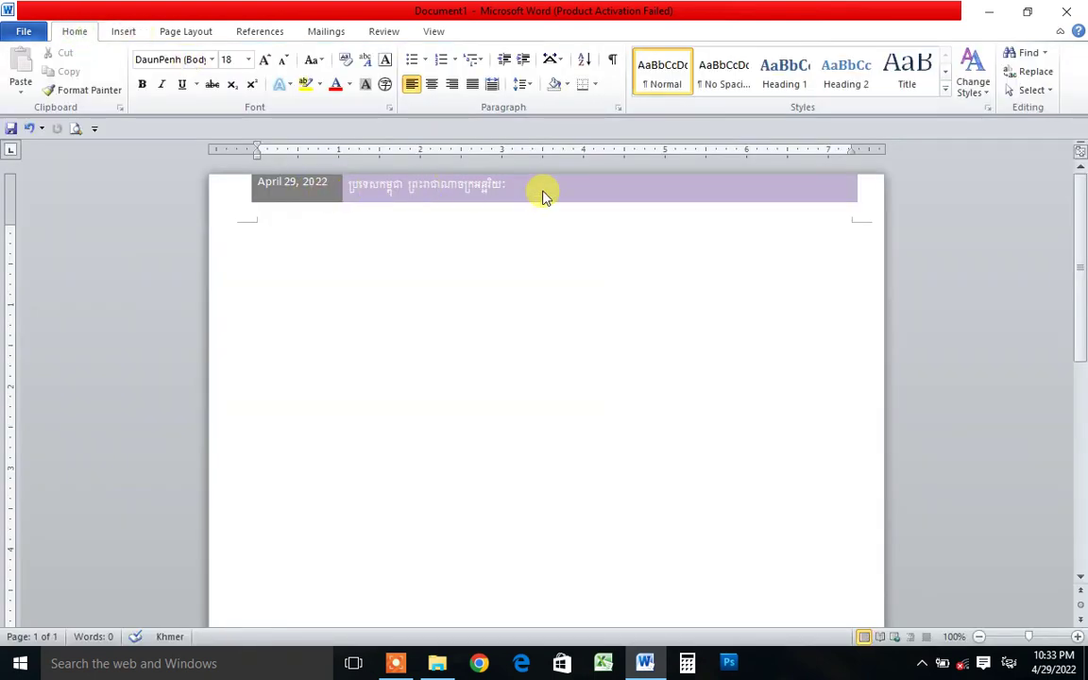
# - Reopen header editing with the caret in the Khmer title, then scroll down to the footer
pyautogui.doubleClick(544, 194)
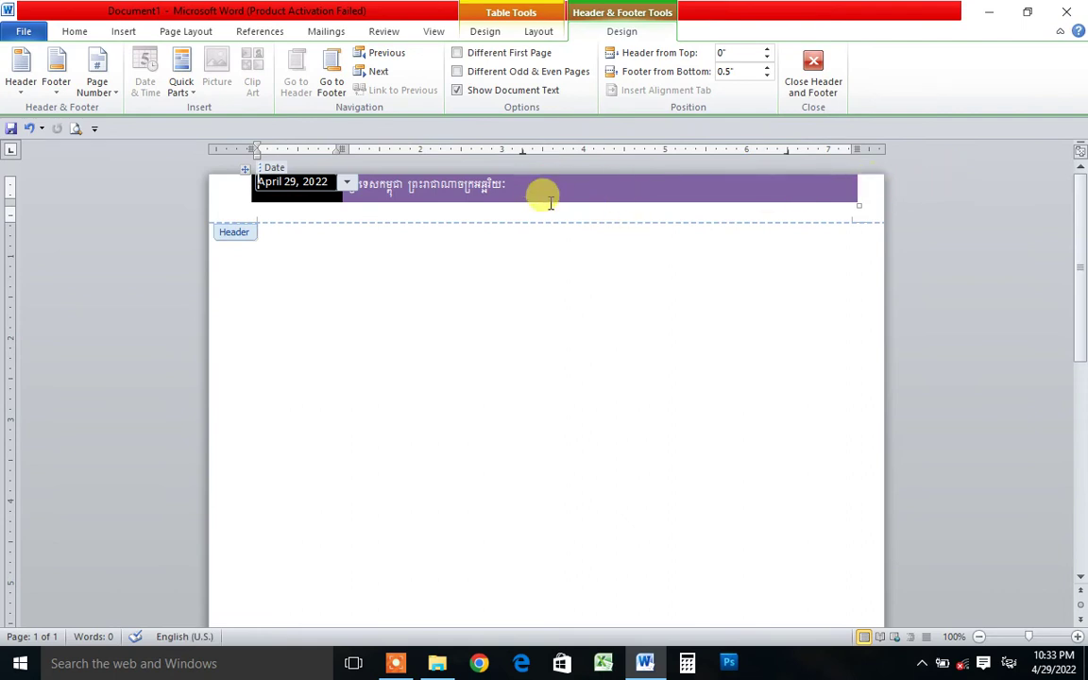
pyautogui.click(803, 188)
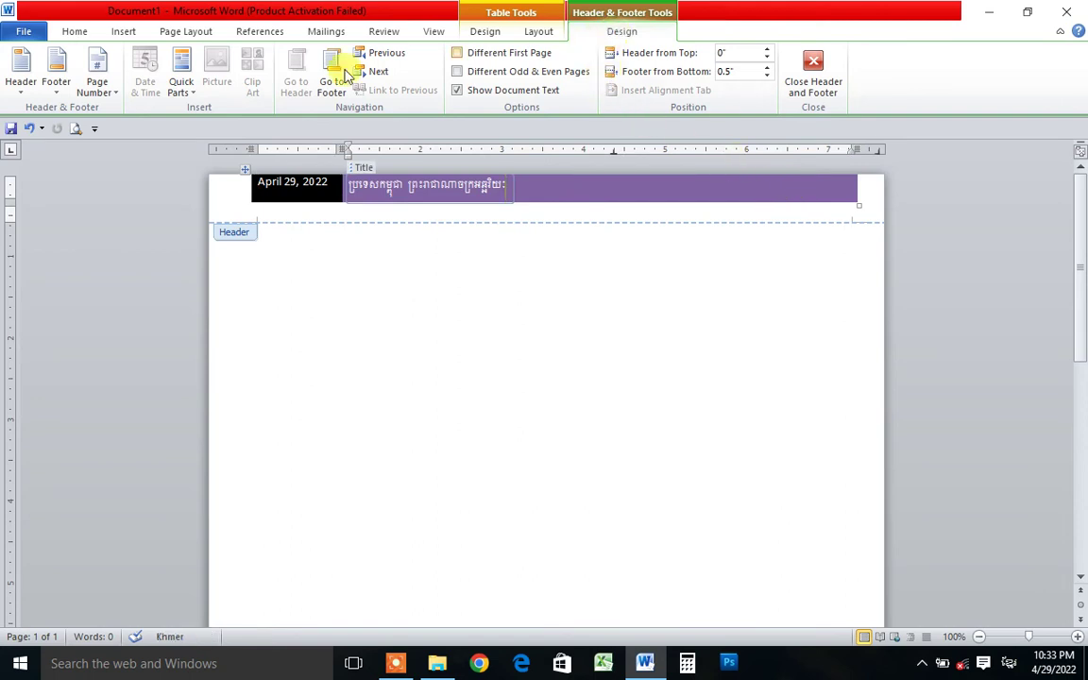
pyautogui.click(22, 85)
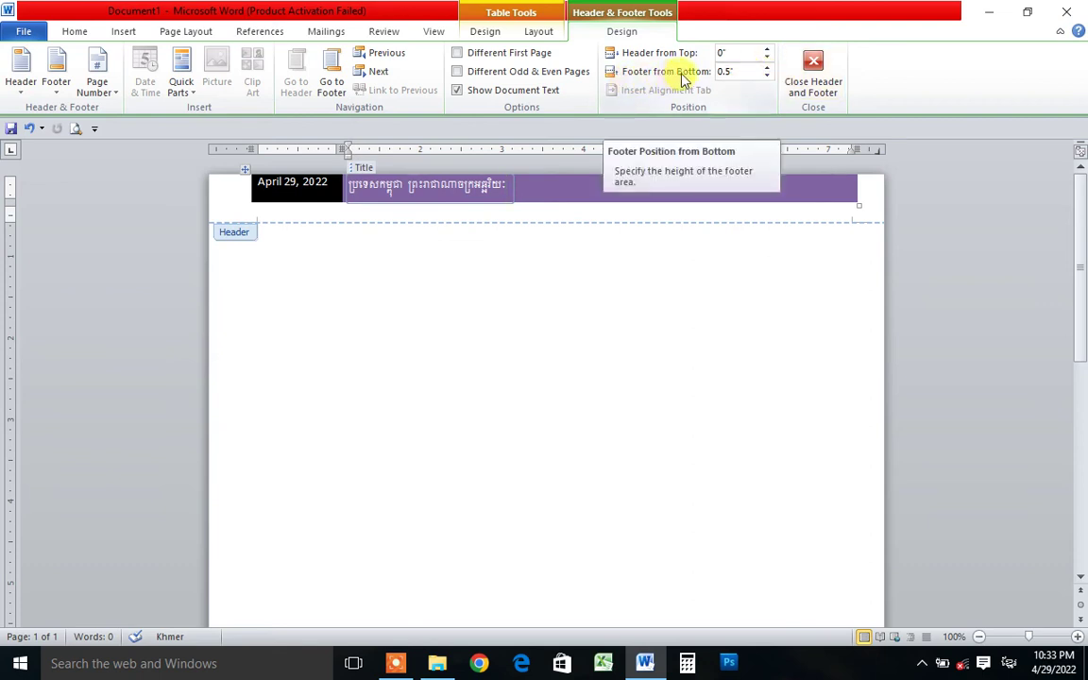
pyautogui.scroll(-5, 688, 432)
pyautogui.scroll(-5, 661, 519)
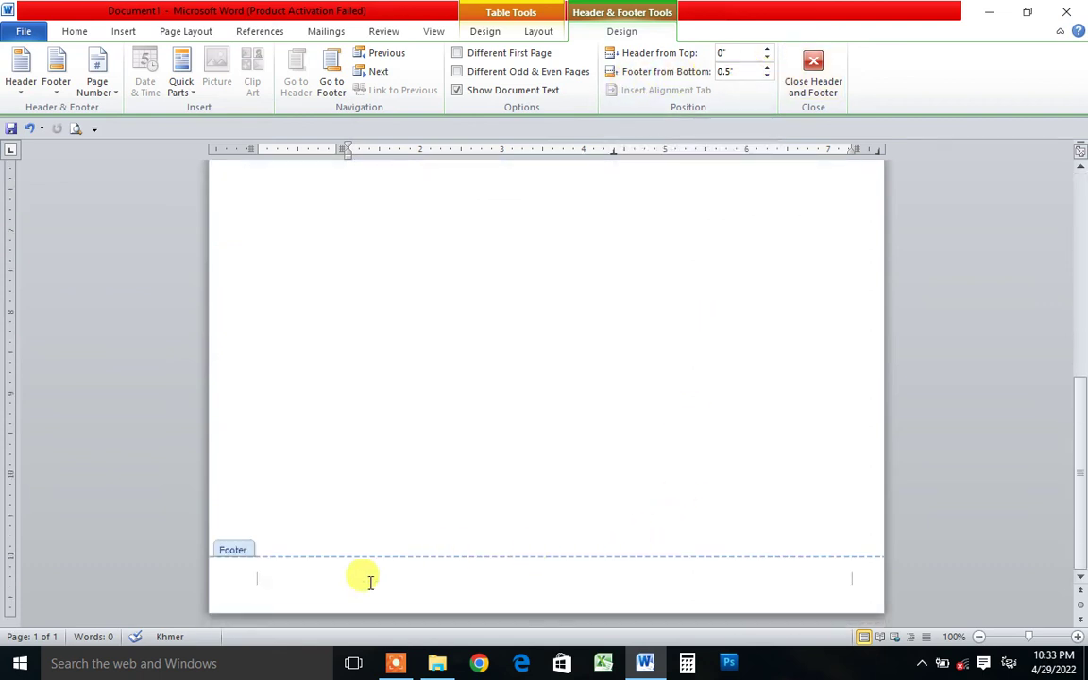
pyautogui.scroll(2, 416, 236)
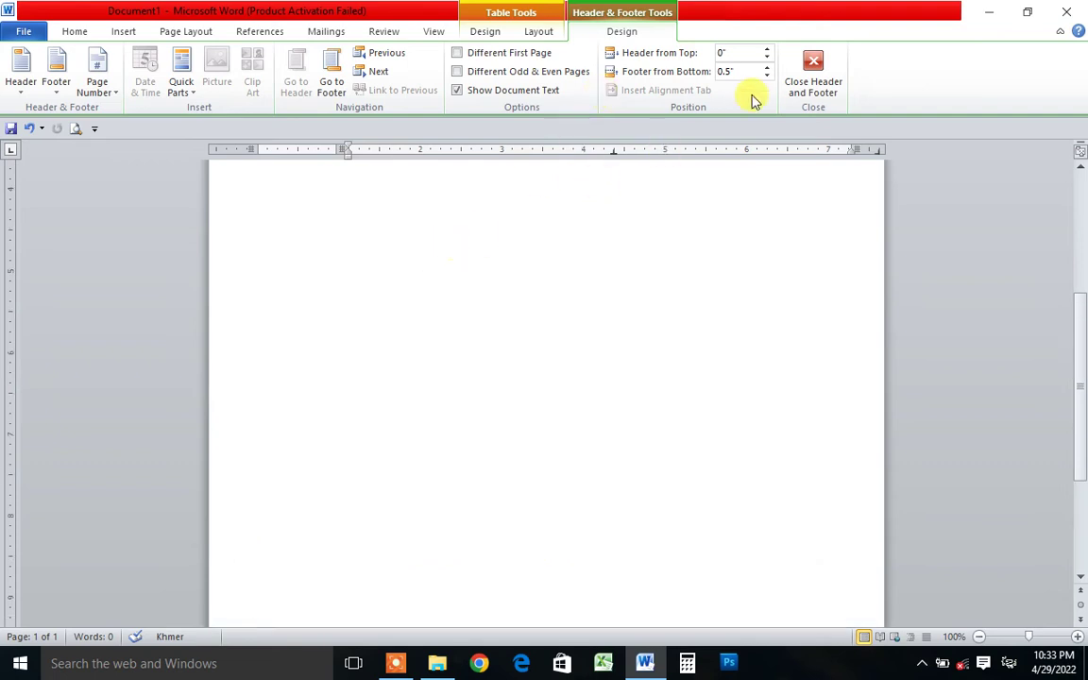
# - Insert the Alphabet footer, set Footer from Bottom to 0", and select its [Type text] placeholder
pyautogui.click(57, 83)
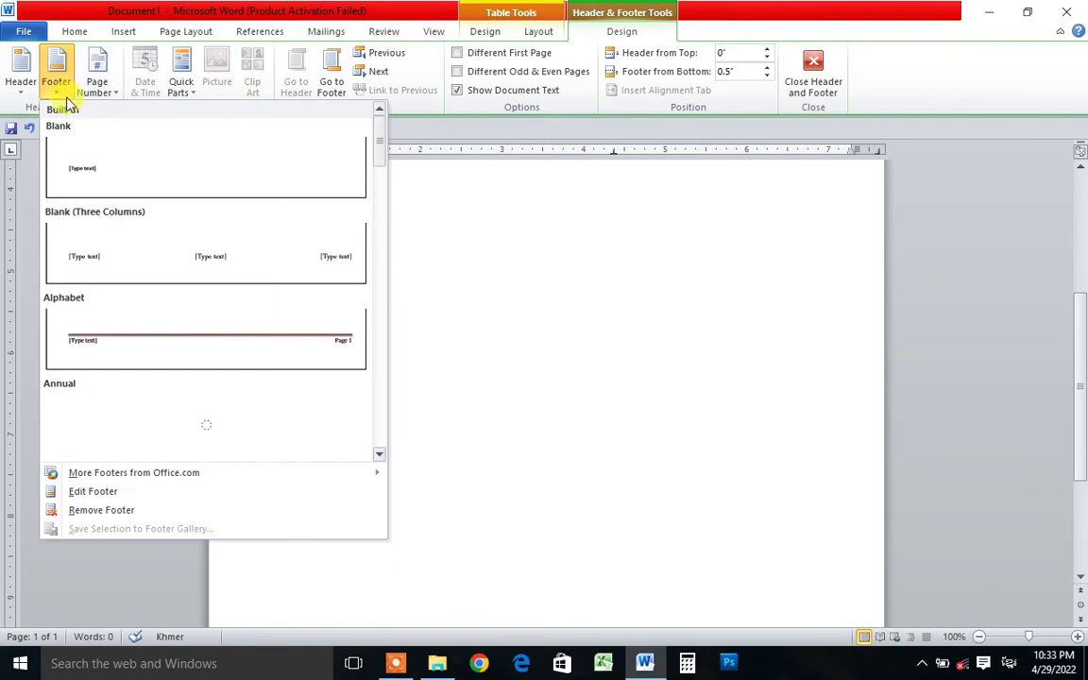
pyautogui.click(186, 345)
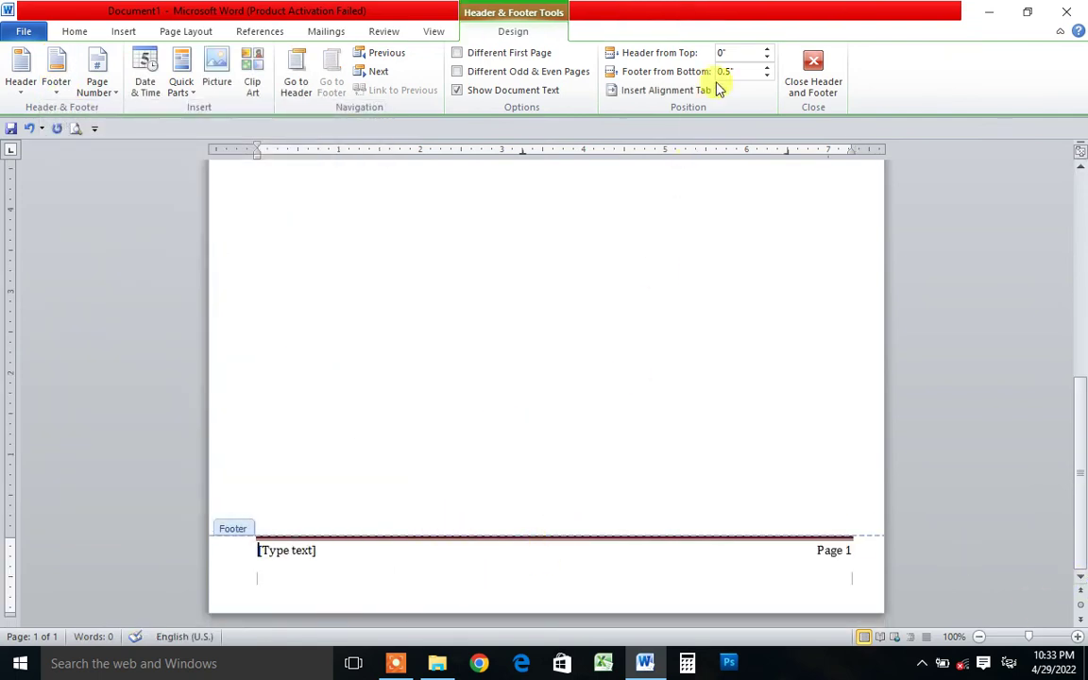
pyautogui.click(767, 79)
pyautogui.click(766, 79)
pyautogui.click(766, 79)
pyautogui.click(767, 79)
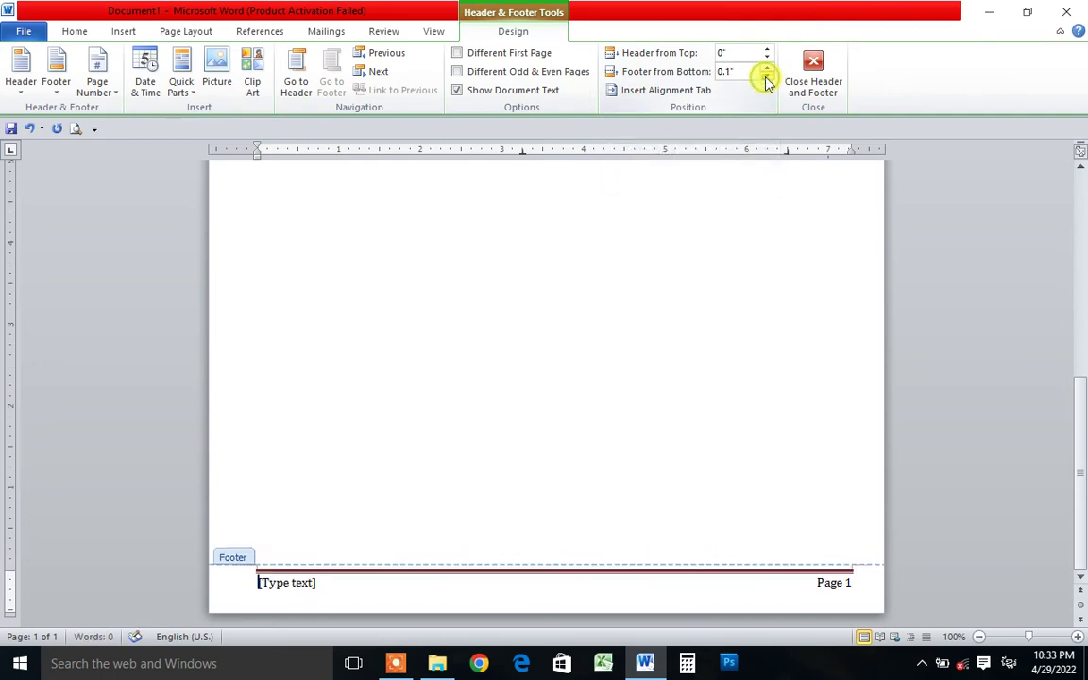
pyautogui.click(766, 79)
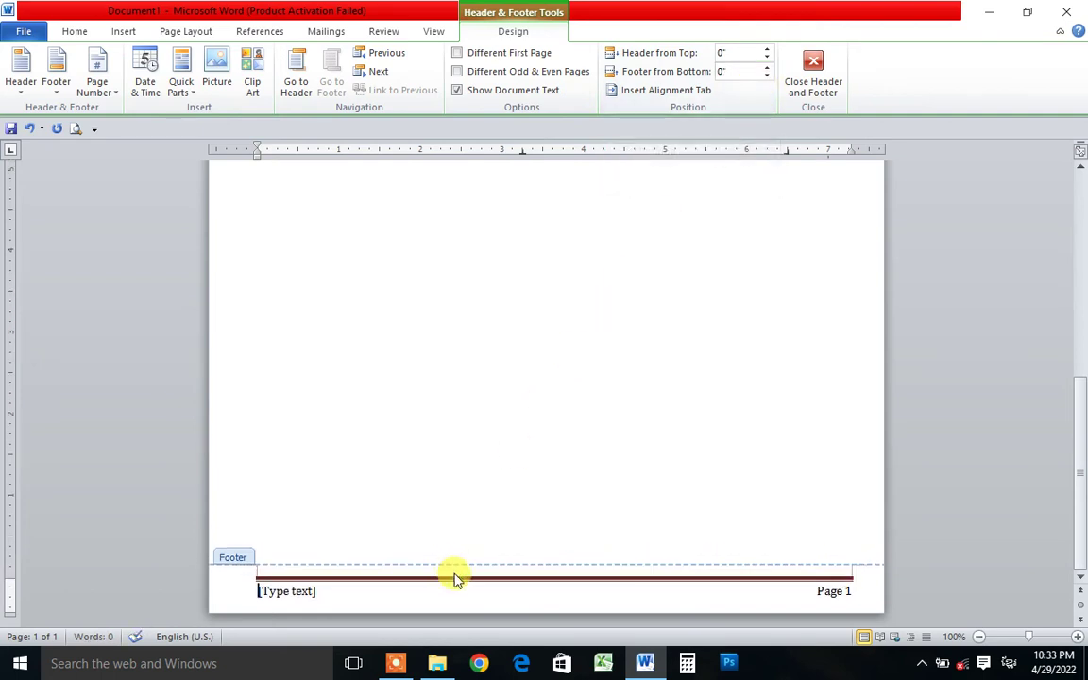
pyautogui.click(283, 591)
pyautogui.click(286, 590)
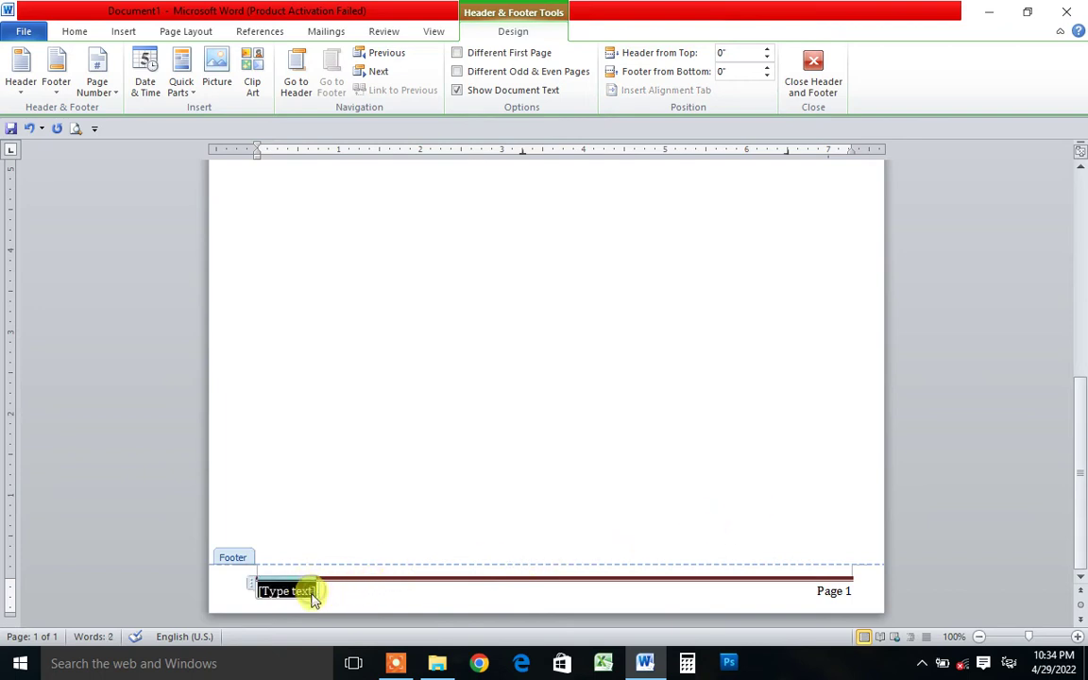
# - Switch to Khmer input and type the Khmer footer label over the placeholder
pyautogui.hotkey('alt', 'shift')
pyautogui.write('ស')
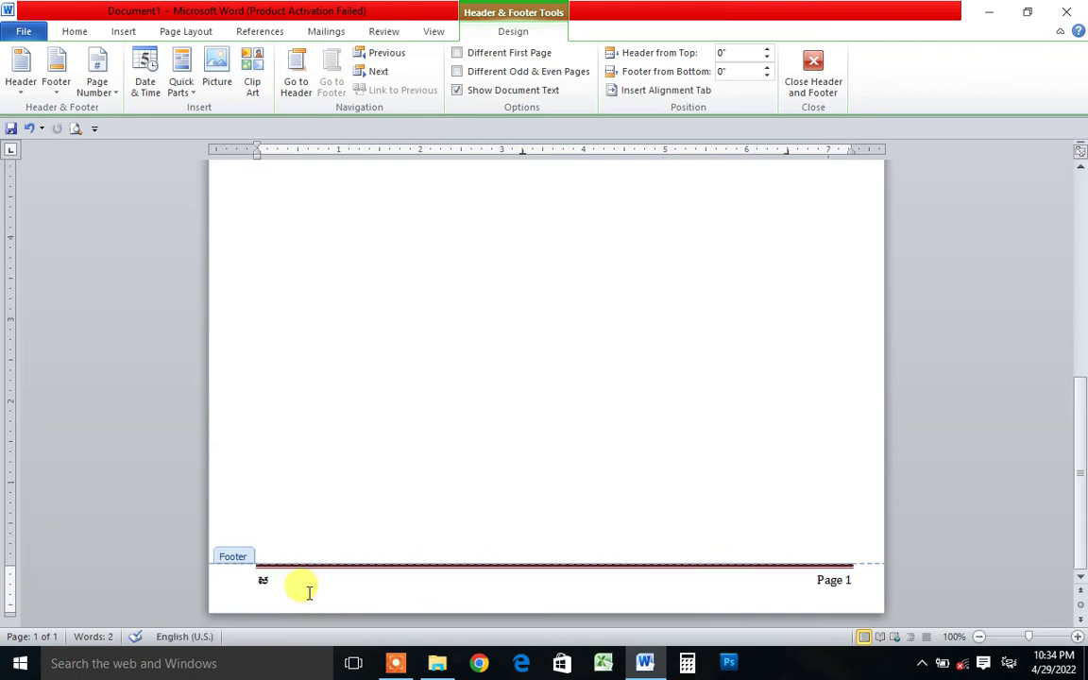
pyautogui.write('ទឹក')
pyautogui.write('តា')
pyautogui.doubleClick(299, 586)
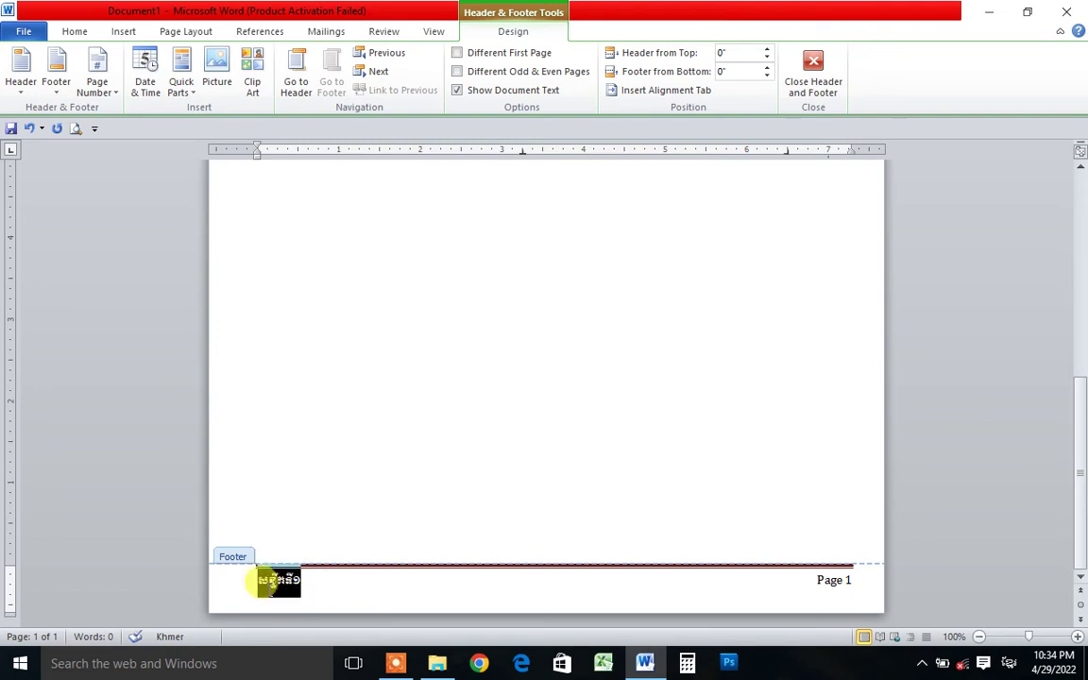
pyautogui.click(313, 587)
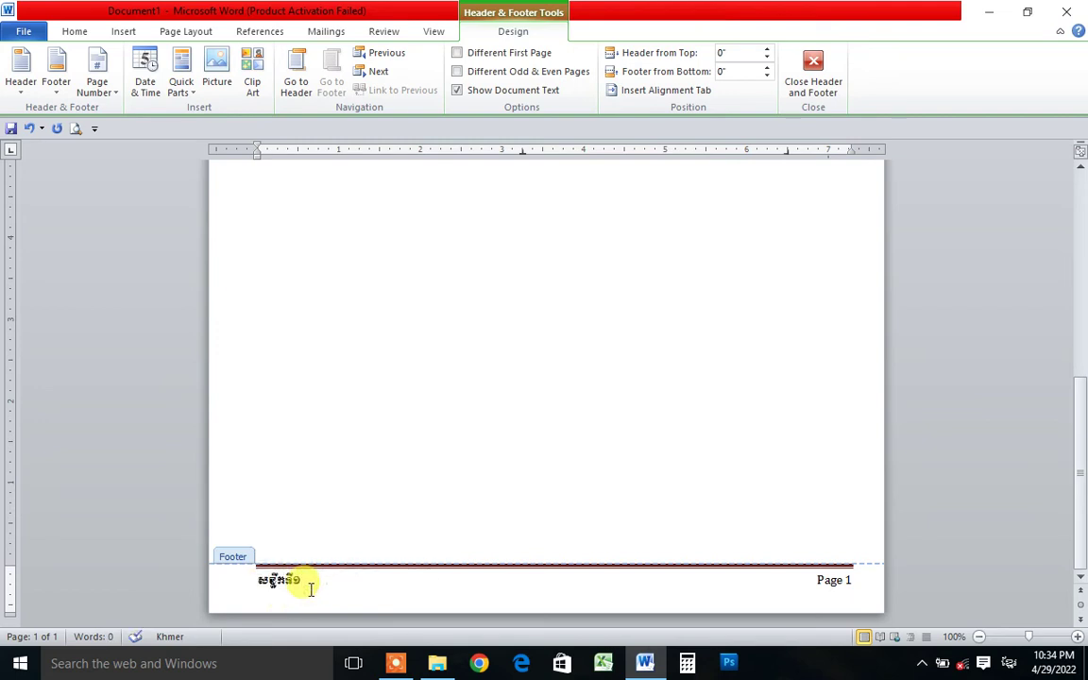
# - Delete the stray character after Page 1 on the footer line
pyautogui.click(853, 580)
pyautogui.press('BackSpace')
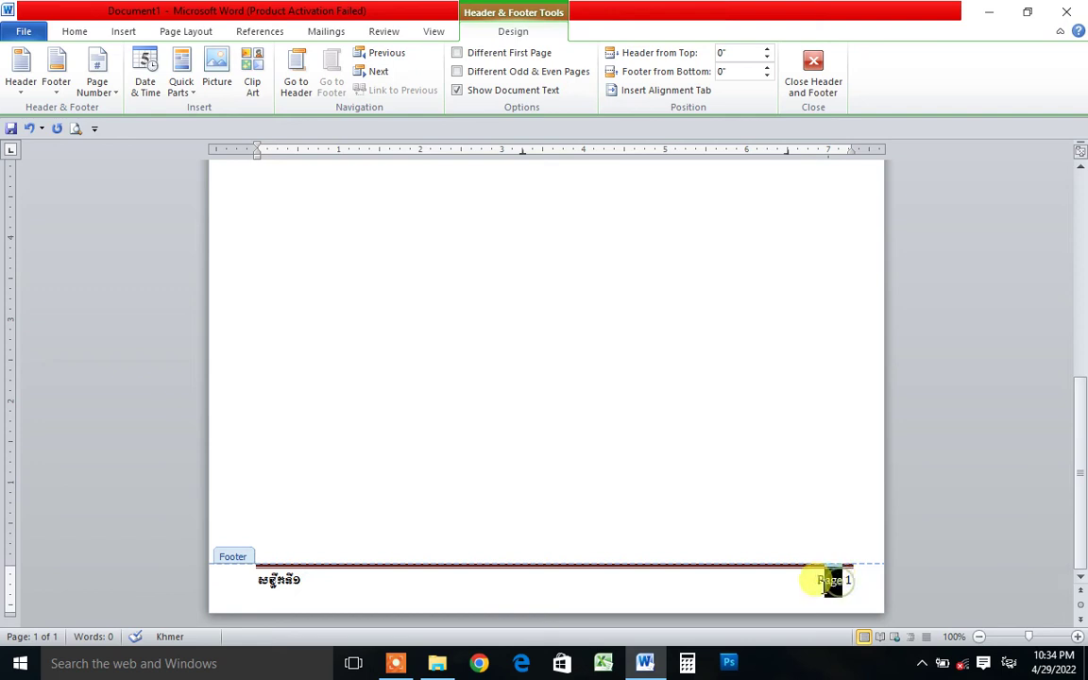
pyautogui.tripleClick(858, 582)
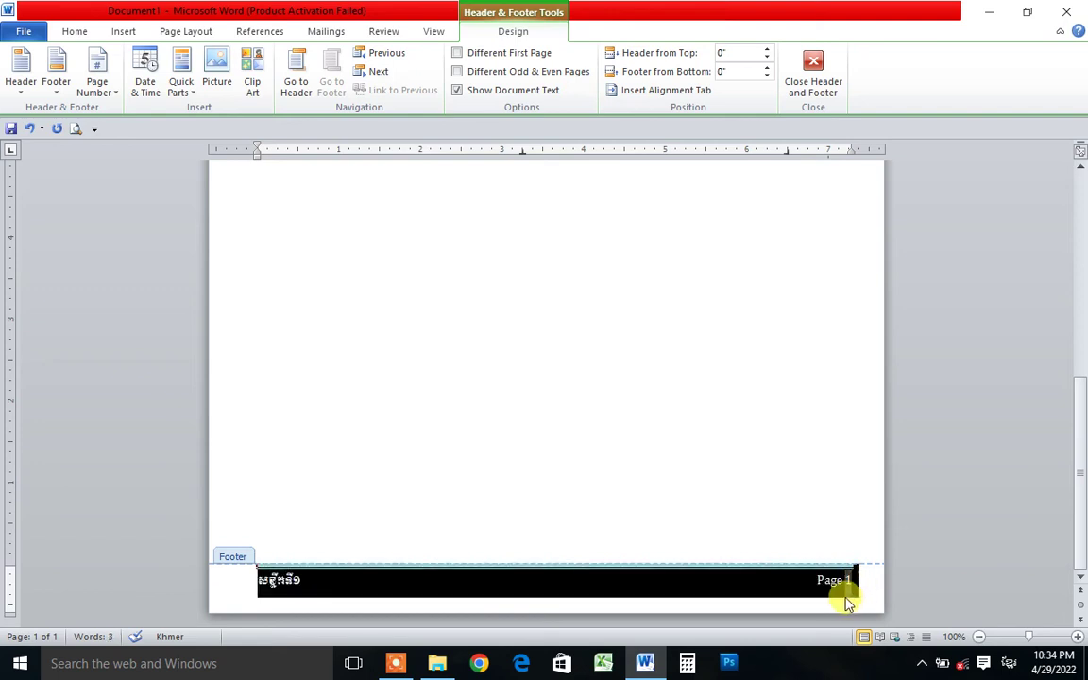
pyautogui.click(843, 581)
# - Switch back to English input and close header and footer editing
pyautogui.hotkey('alt', 'shift')
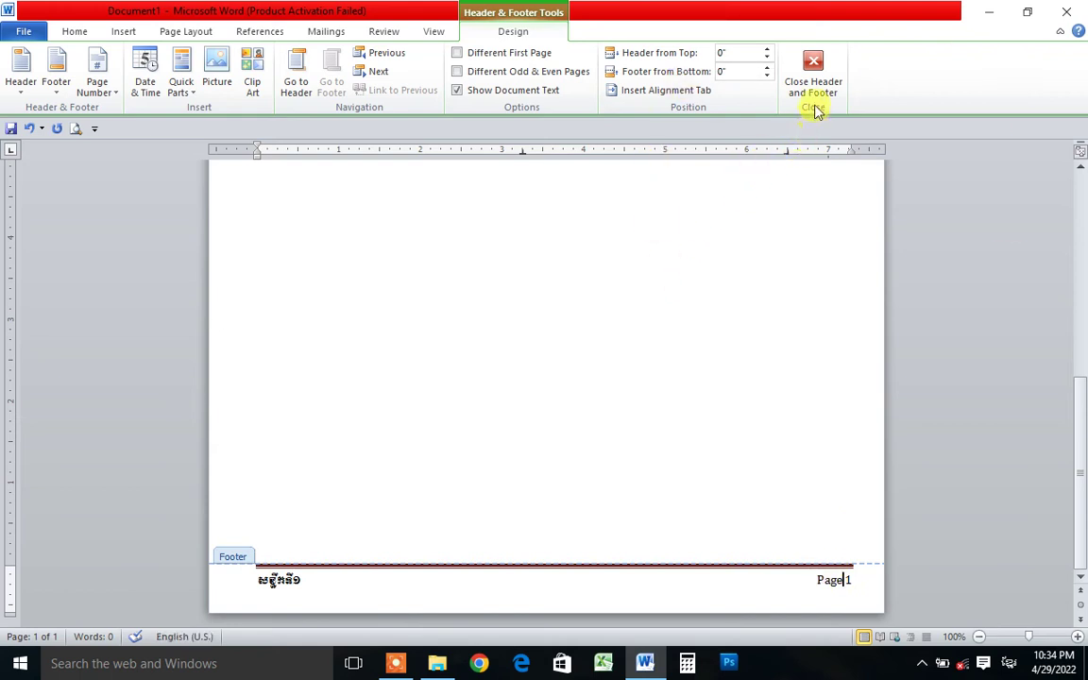
pyautogui.scroll(2, 439, 470)
pyautogui.scroll(3, 444, 453)
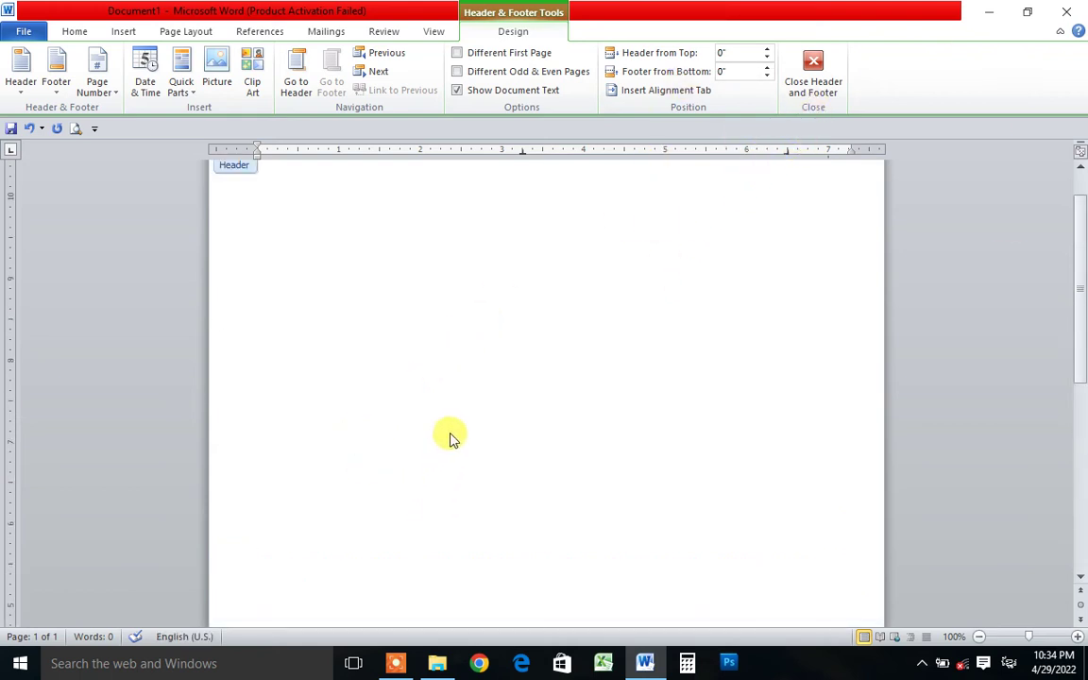
pyautogui.click(807, 90)
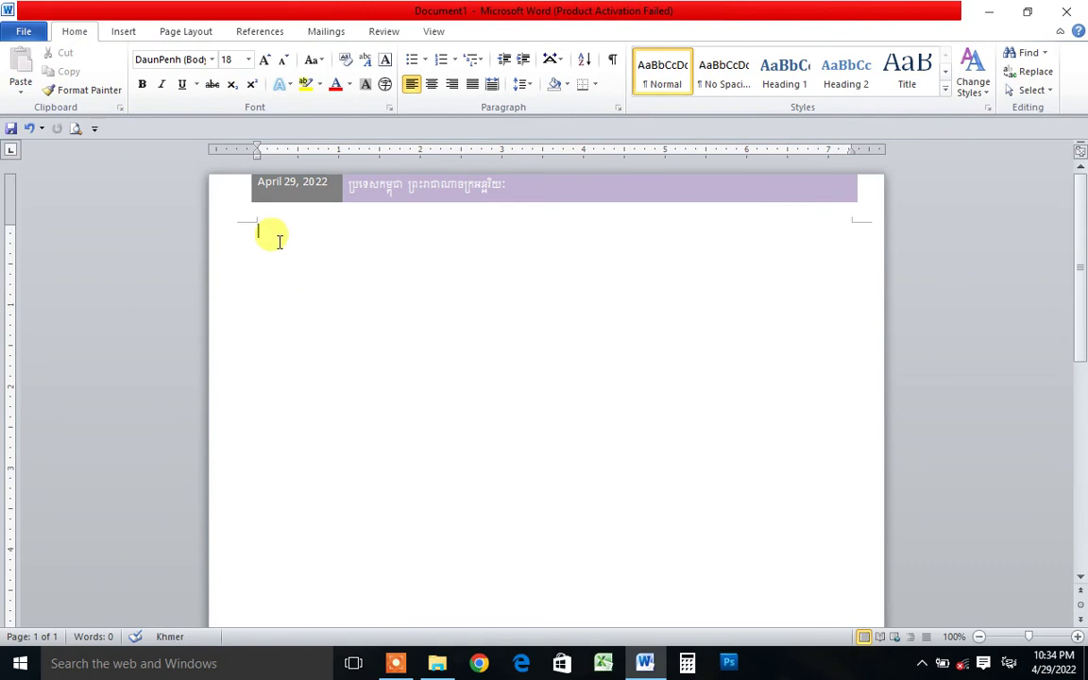
# - Remove the purple dated Khmer header and return to the document body
pyautogui.doubleClick(287, 193)
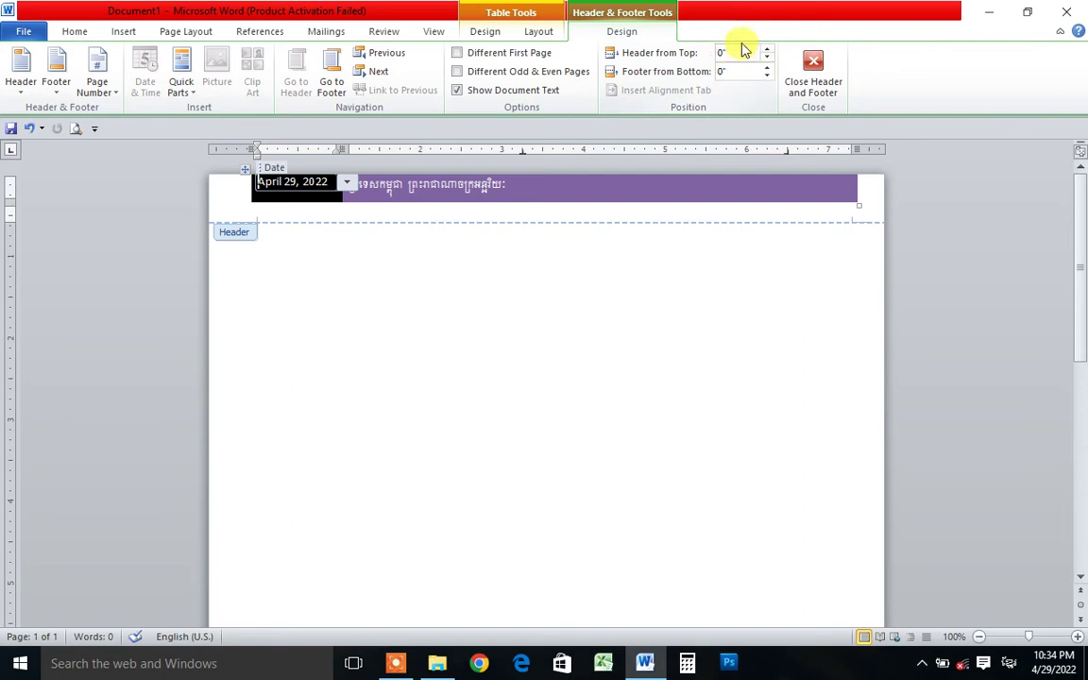
pyautogui.click(24, 98)
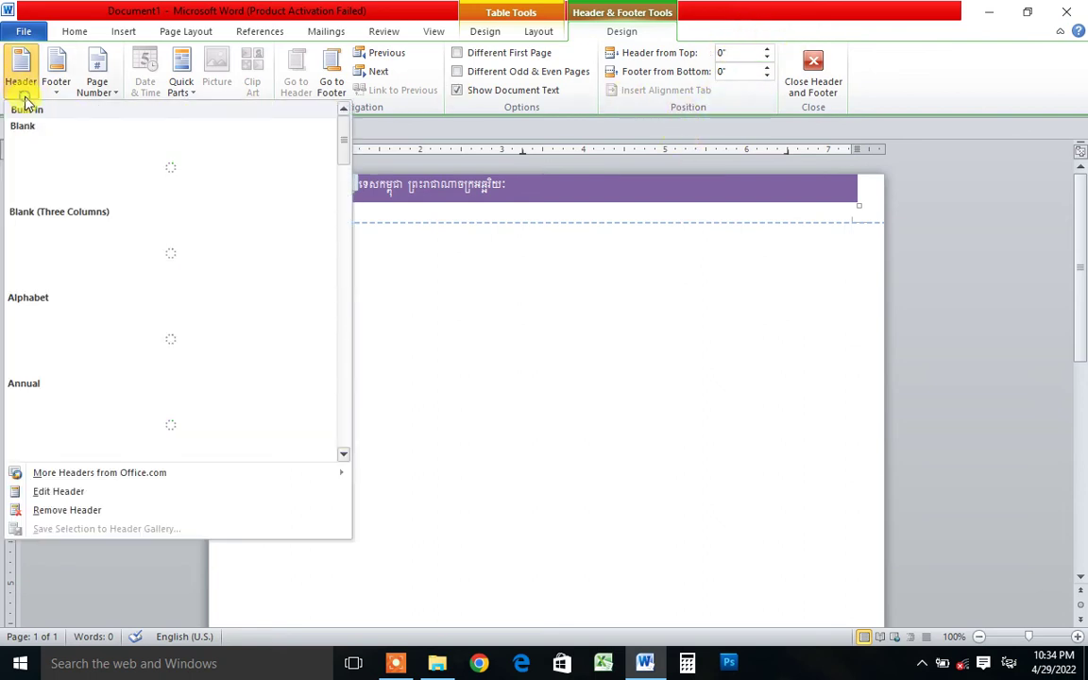
pyautogui.click(101, 511)
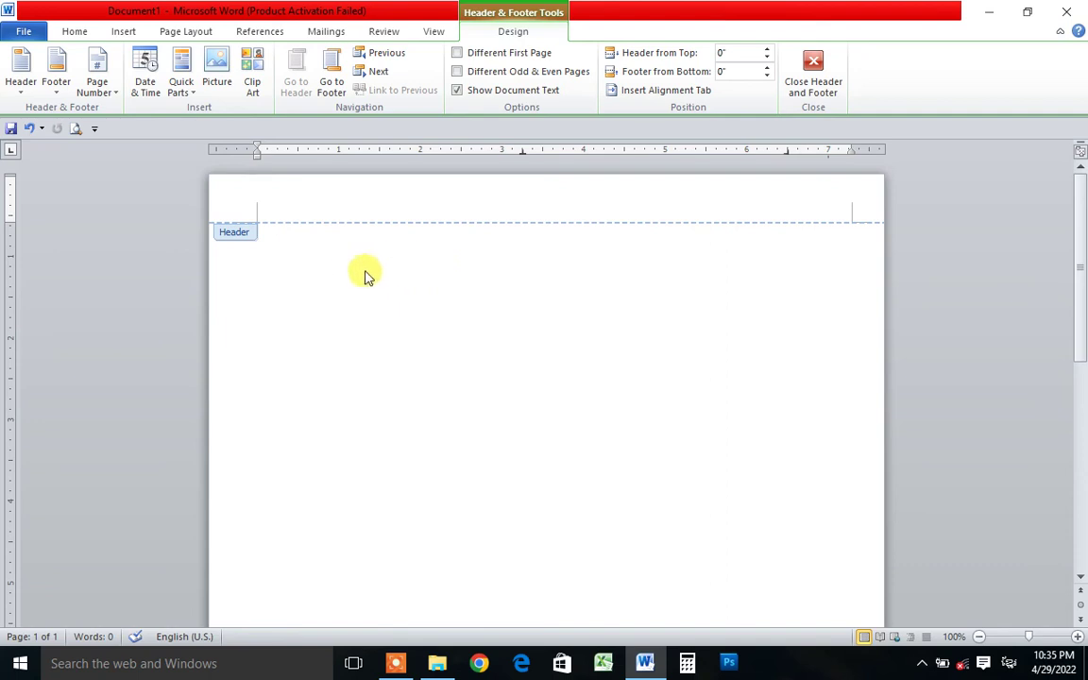
pyautogui.doubleClick(268, 243)
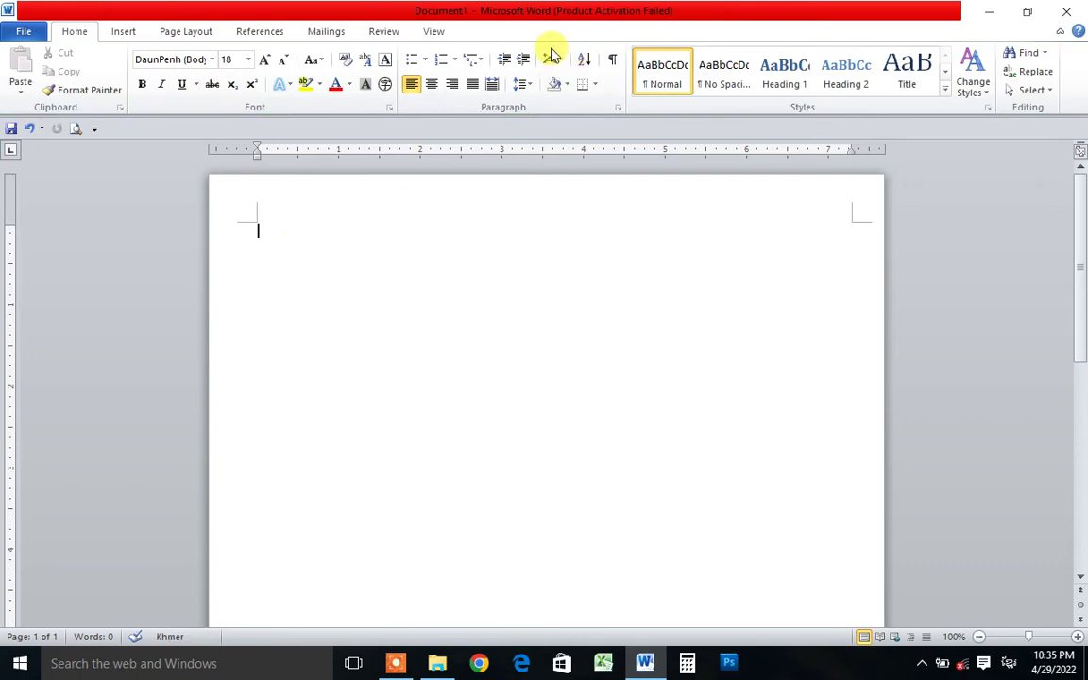
# - Insert the Annual header design from the Insert tab
pyautogui.click(137, 33)
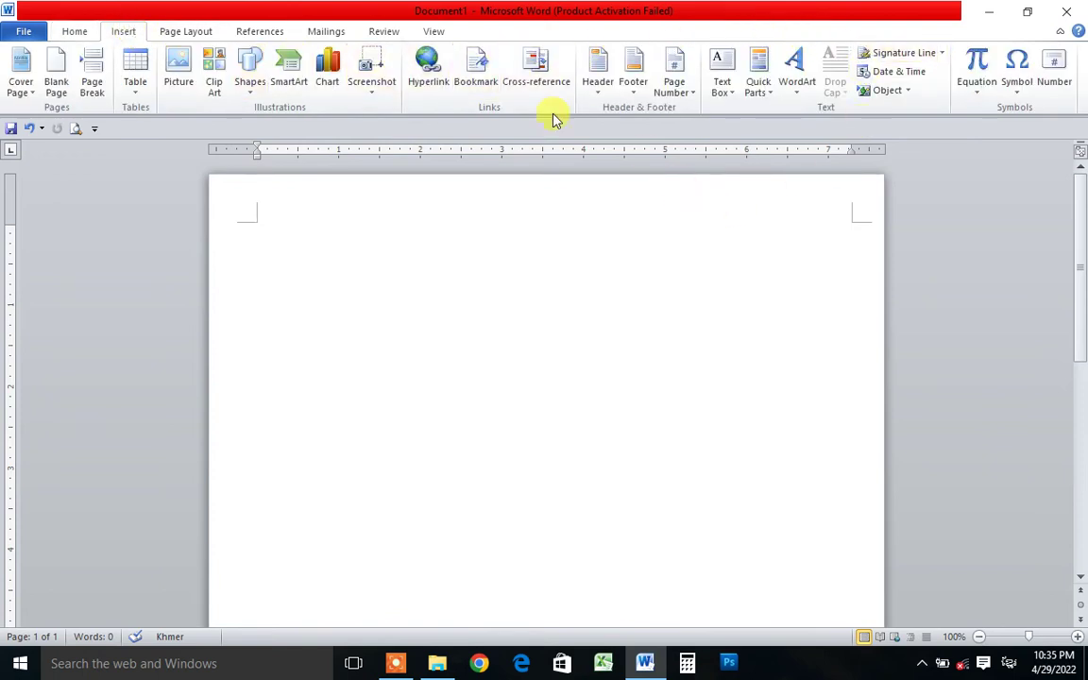
pyautogui.click(601, 91)
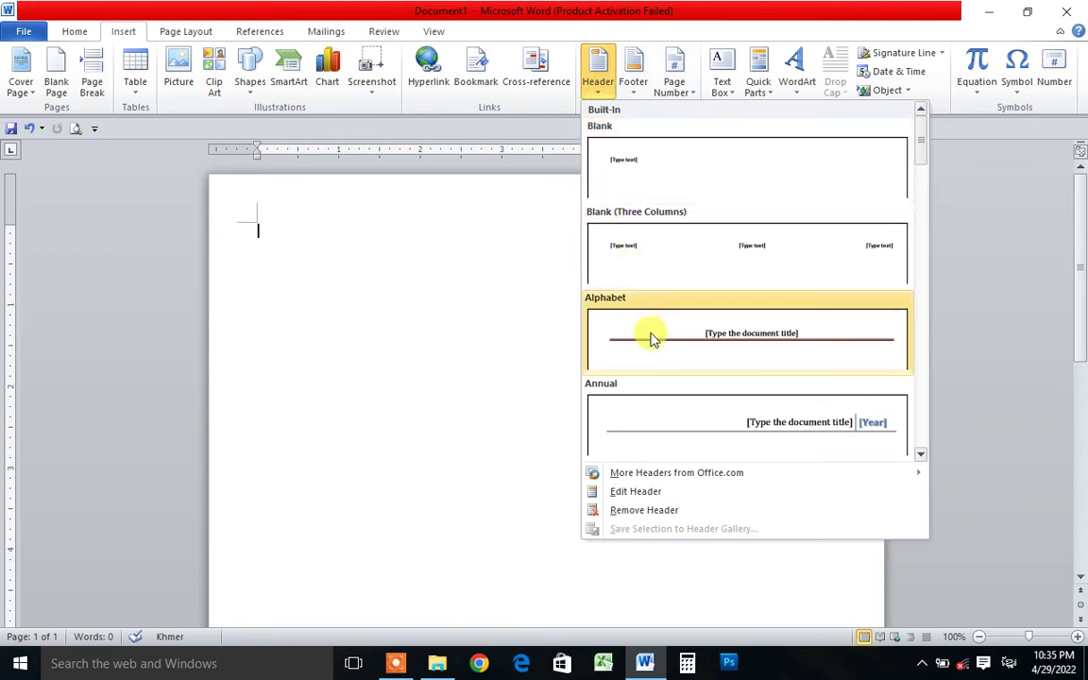
pyautogui.click(673, 406)
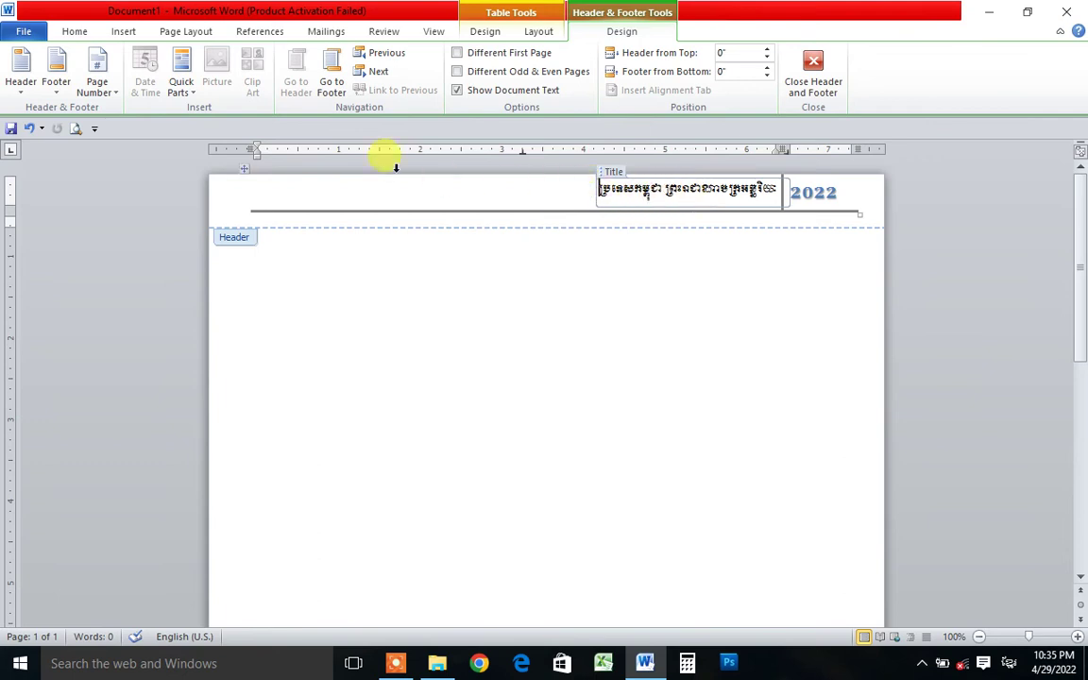
# - Open the header for editing, then remove the Annual header
pyautogui.click(23, 89)
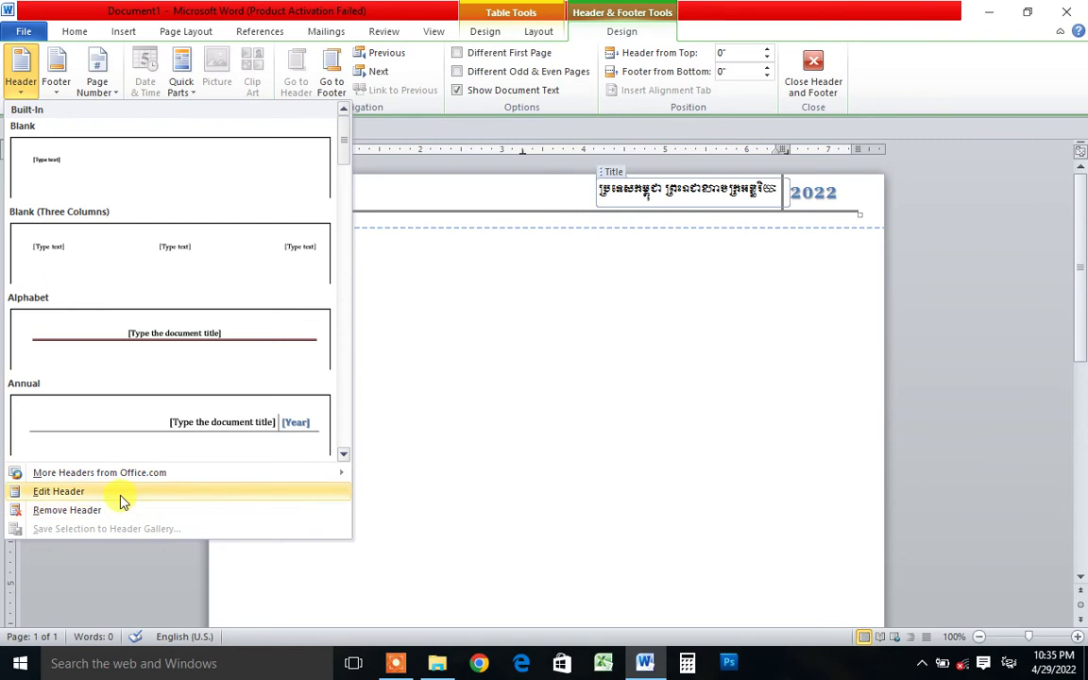
pyautogui.click(59, 491)
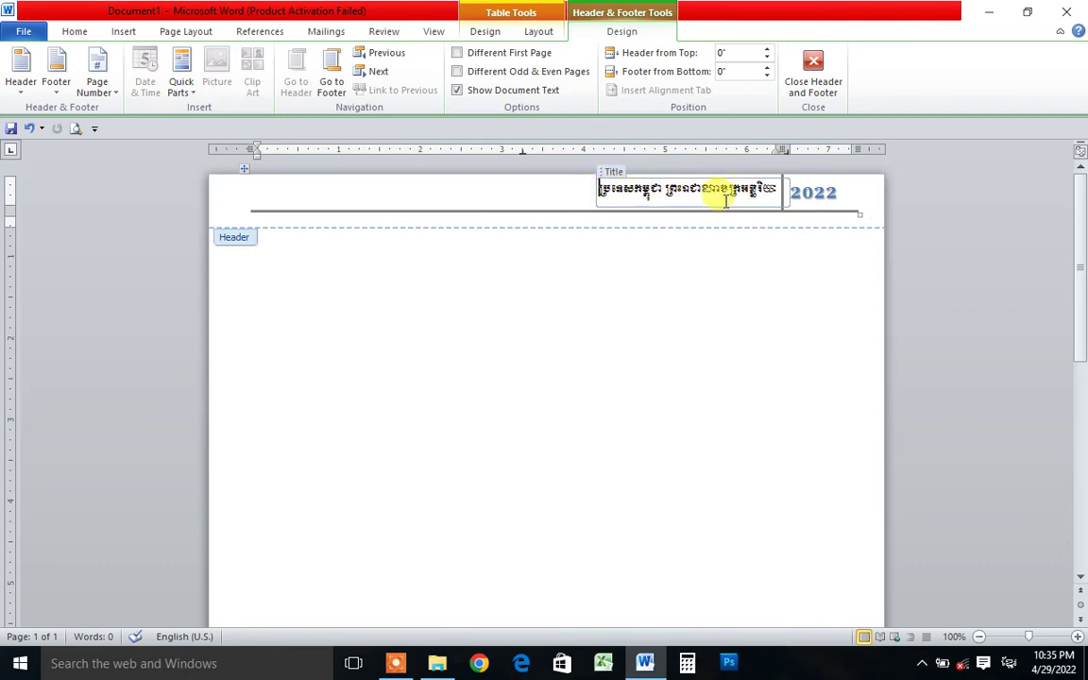
pyautogui.click(24, 83)
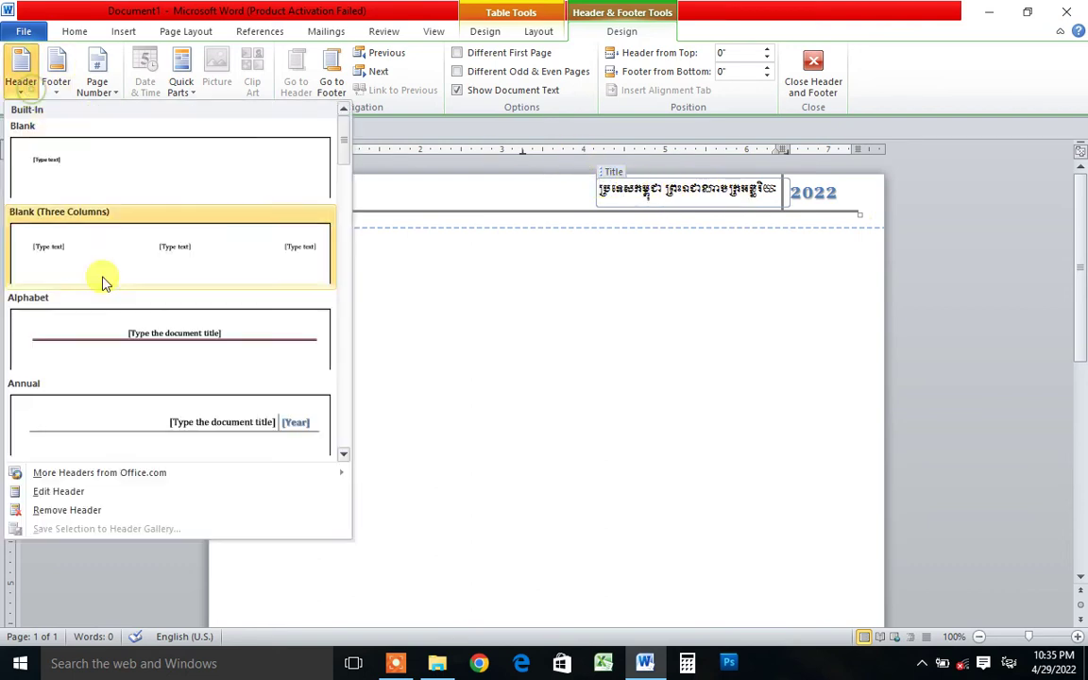
pyautogui.click(136, 513)
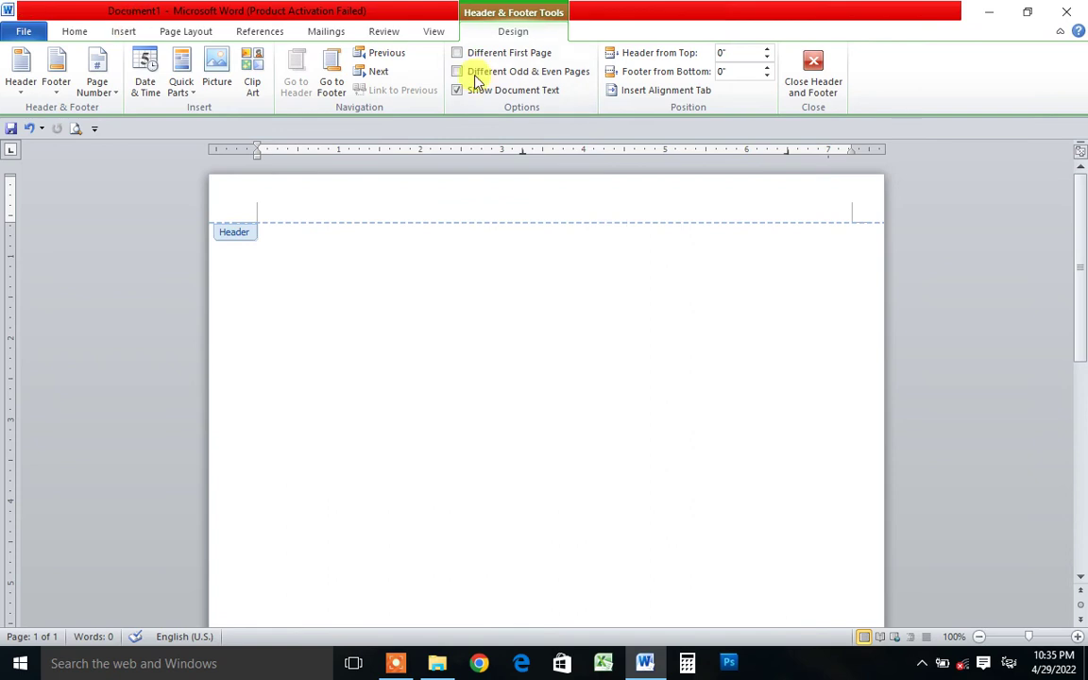
# - Draw a rectangle shape across the header
pyautogui.click(116, 33)
pyautogui.click(250, 90)
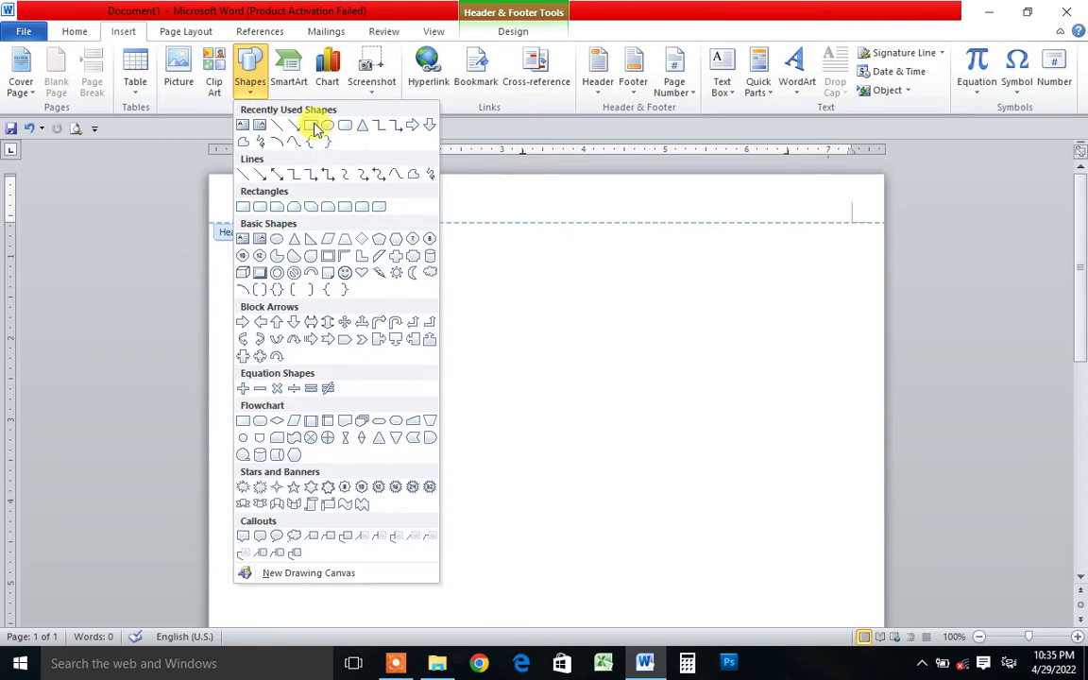
pyautogui.click(314, 125)
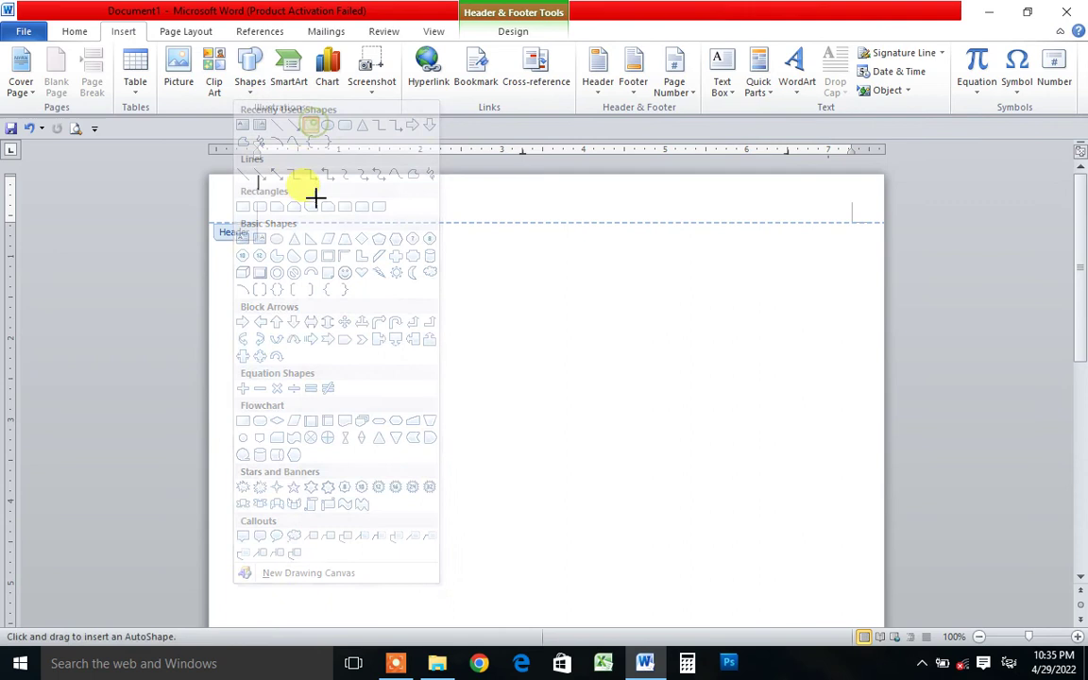
pyautogui.moveTo(270, 194); pyautogui.dragTo(856, 221)
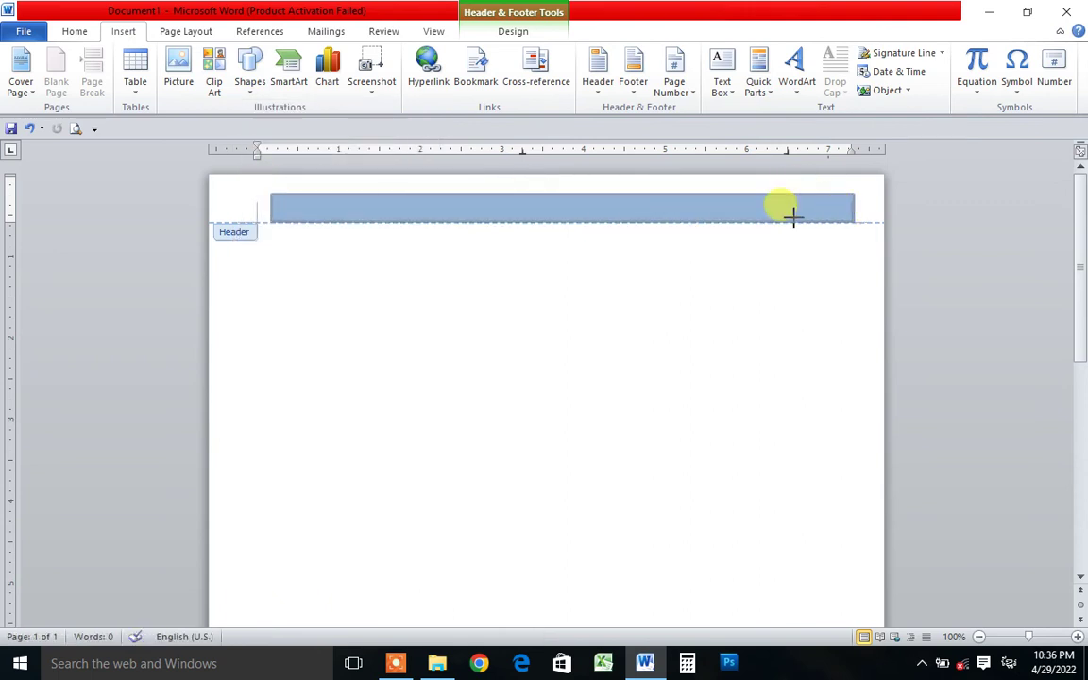
# - Stretch the rectangle to both page edges and move it to the page top
pyautogui.moveTo(256, 191); pyautogui.dragTo(208, 183)
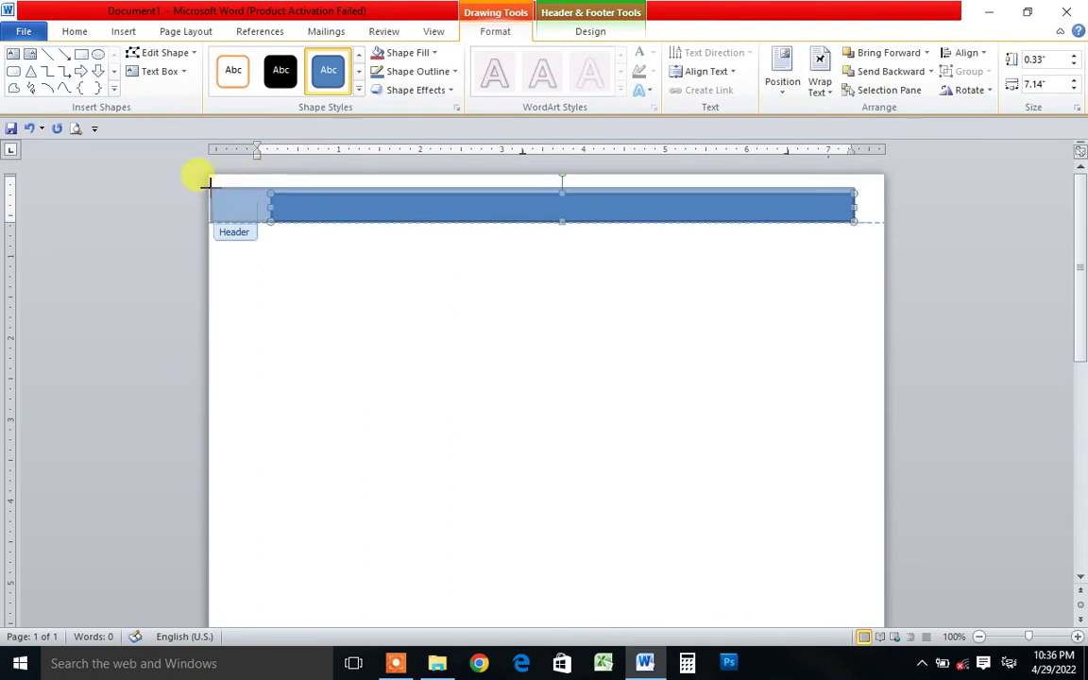
pyautogui.moveTo(207, 182); pyautogui.dragTo(209, 182)
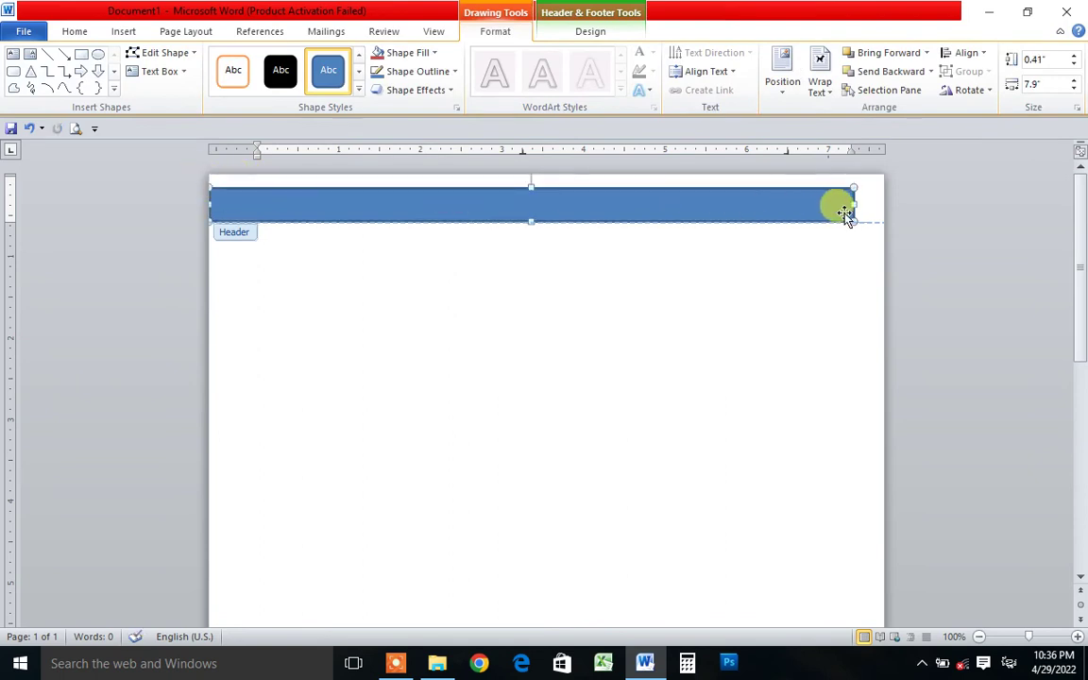
pyautogui.moveTo(852, 198)
pyautogui.mouseDown()
pyautogui.moveTo(880, 200)
pyautogui.moveTo(870, 201)
pyautogui.mouseUp()
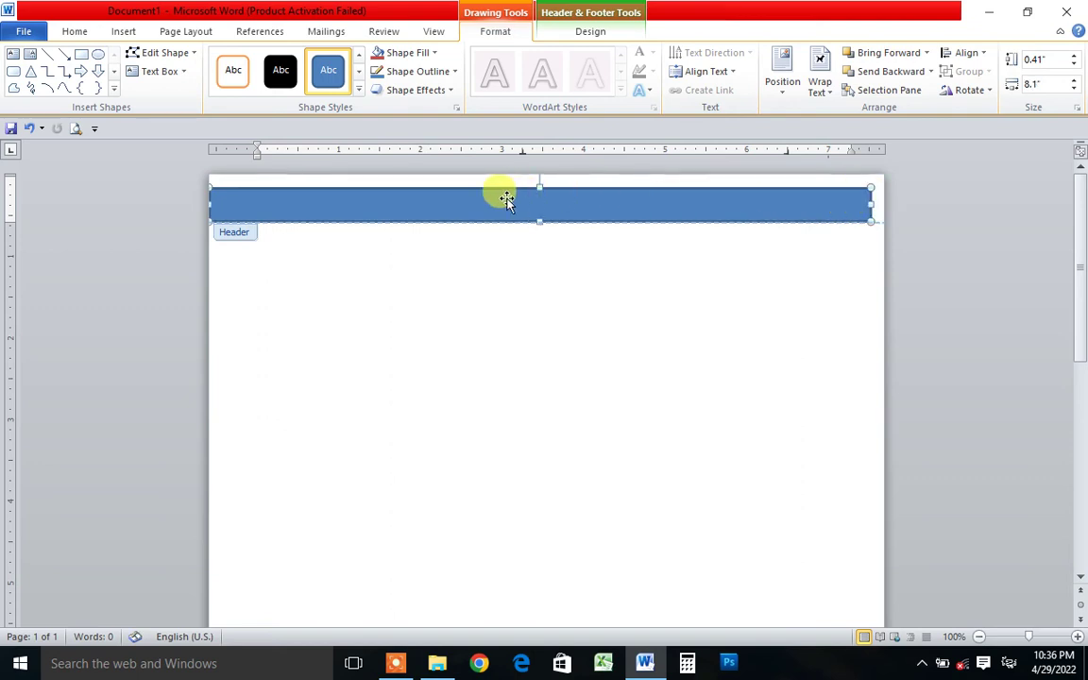
pyautogui.moveTo(515, 199); pyautogui.dragTo(516, 195)
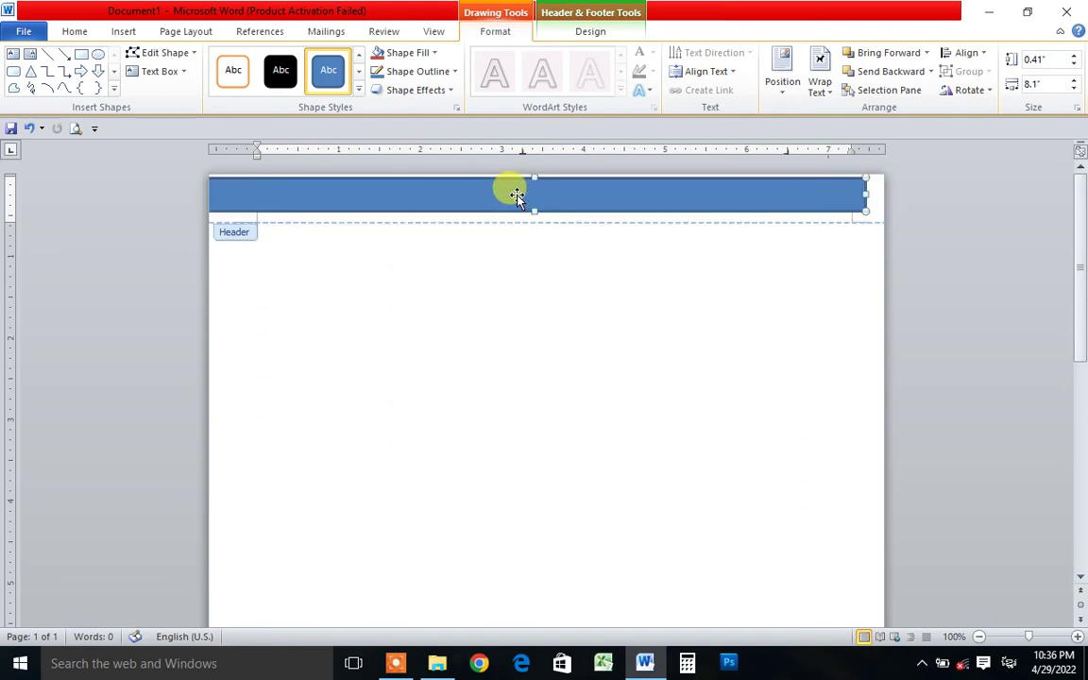
pyautogui.moveTo(557, 194); pyautogui.dragTo(558, 196)
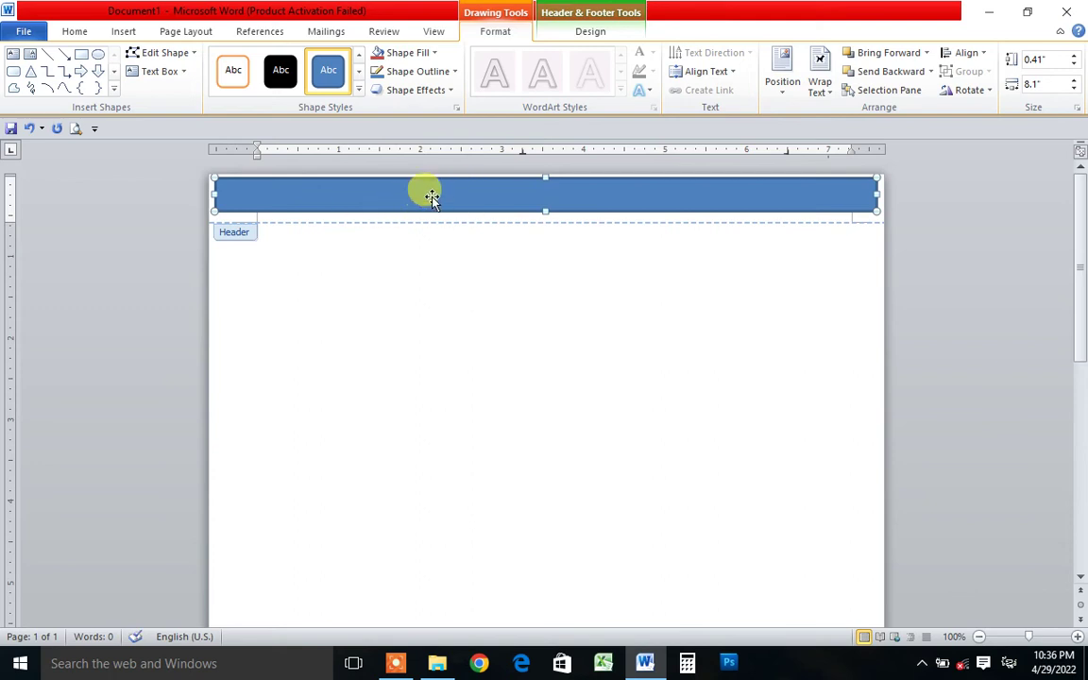
pyautogui.rightClick(516, 196)
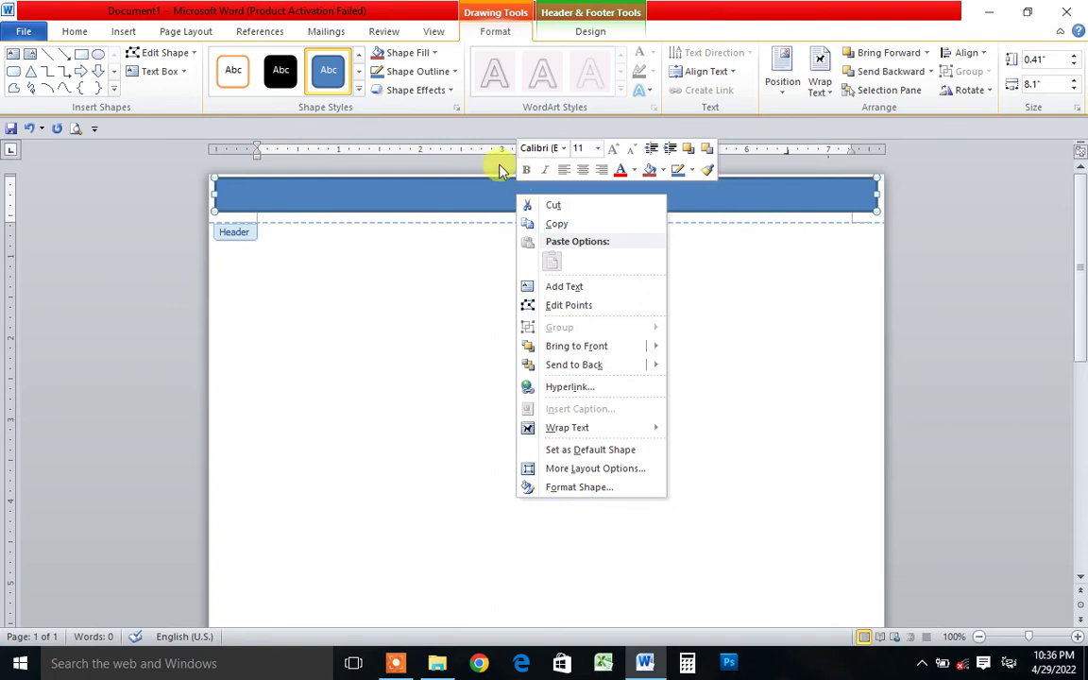
# - Apply the aqua Moderate Effect shape style to the header band
pyautogui.click(358, 91)
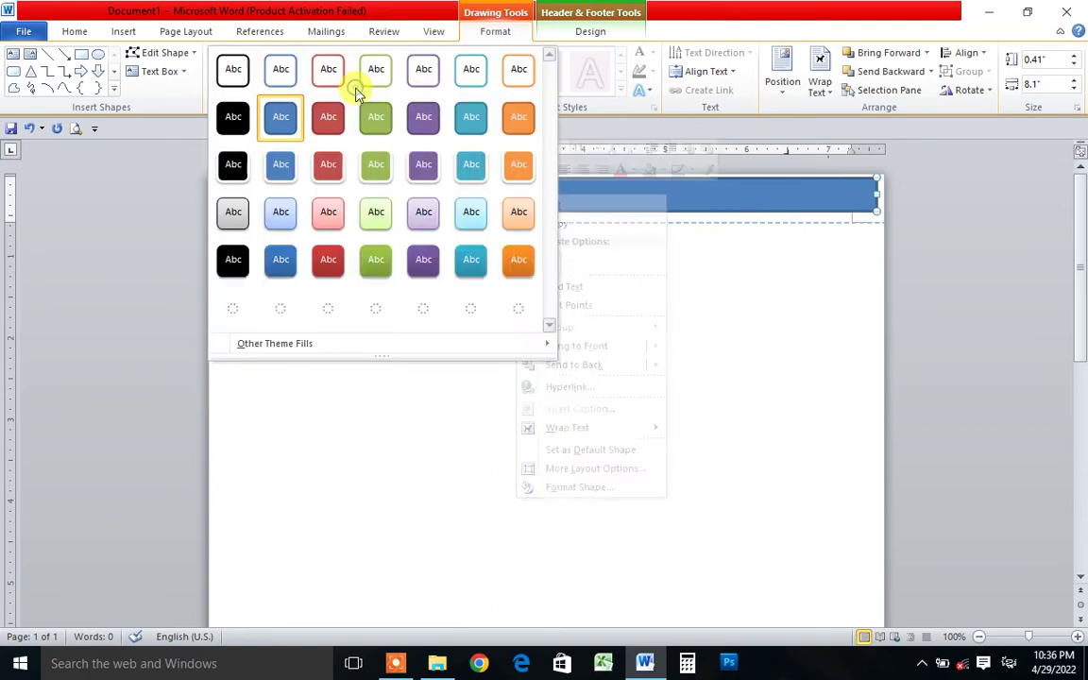
pyautogui.click(477, 272)
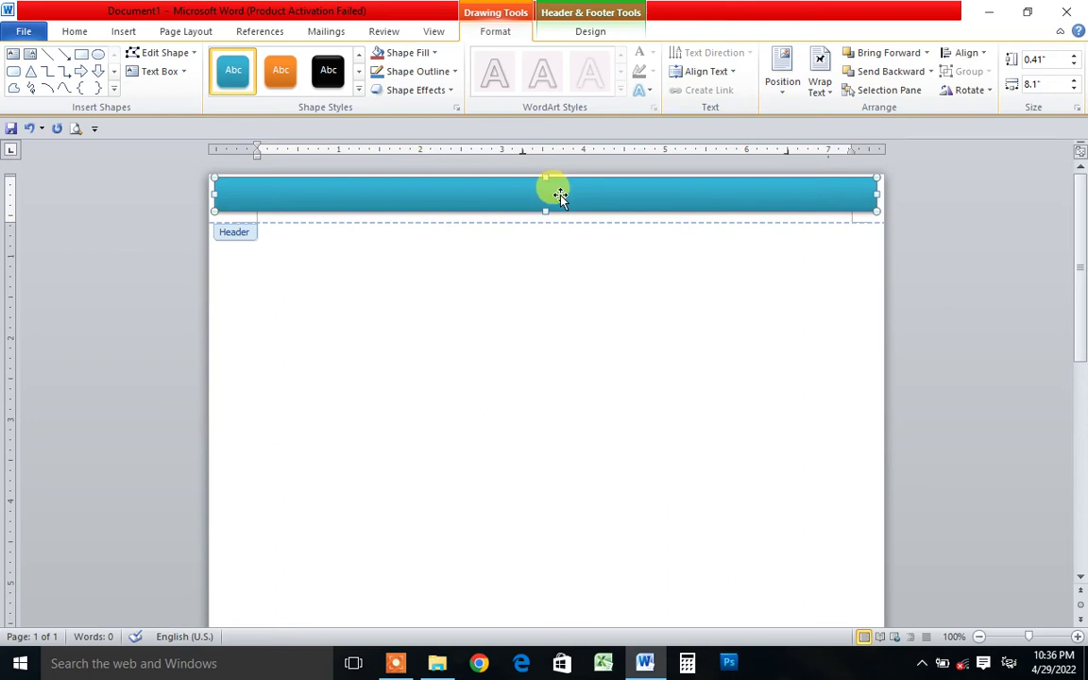
# - Add a Khmer title as text inside the aqua band and select it
pyautogui.rightClick(559, 190)
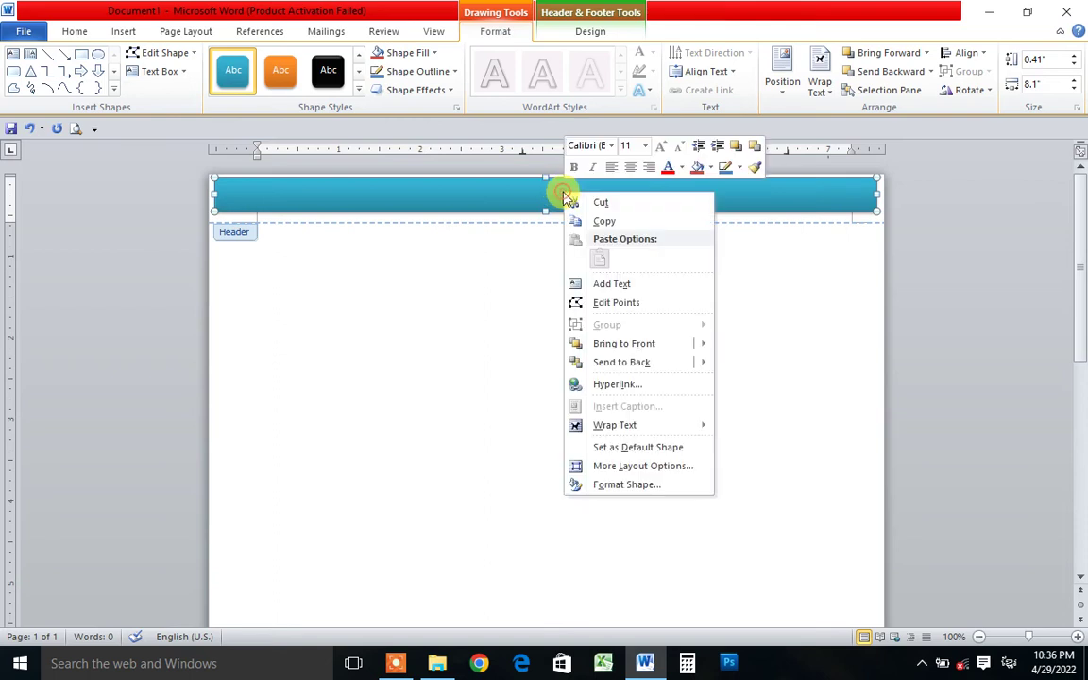
pyautogui.click(621, 286)
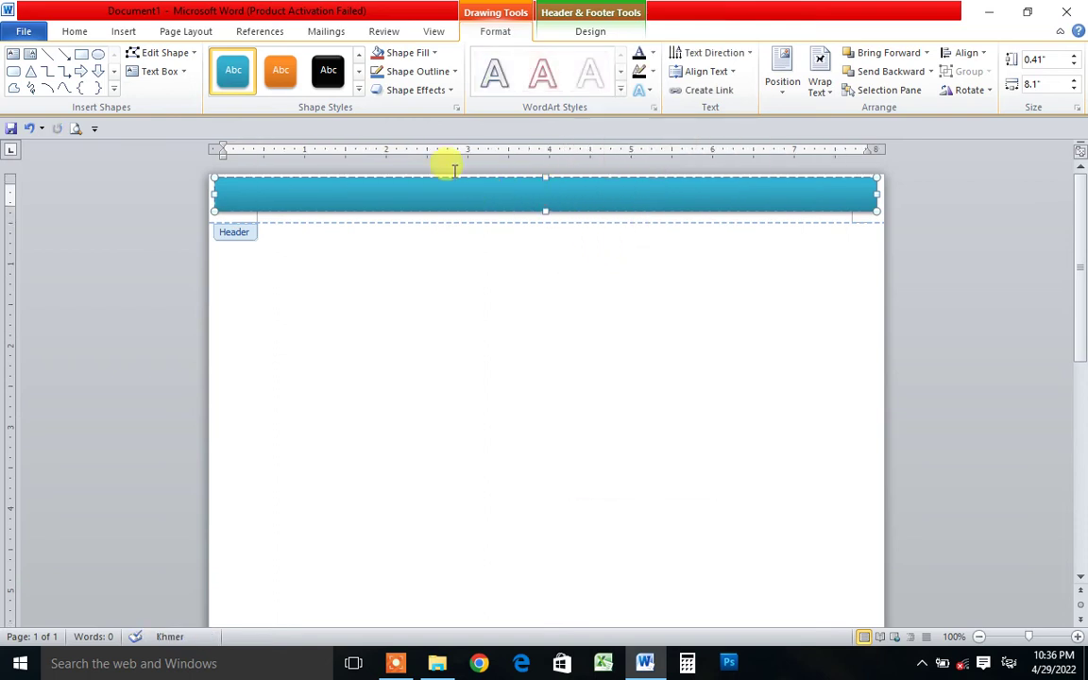
pyautogui.write('ក')
pyautogui.write('ុក្ក្កកសកសកស្ស្យូសលសក្កសលលណាោើាាុក្កក្កចិត្តុ')
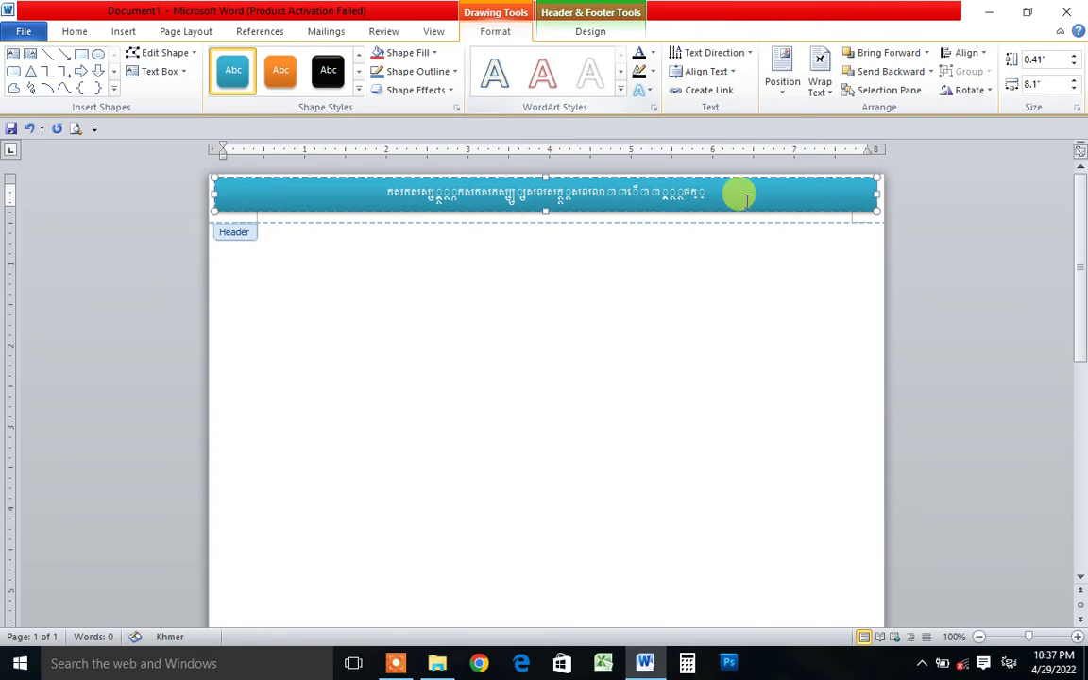
pyautogui.moveTo(736, 191); pyautogui.dragTo(392, 184)
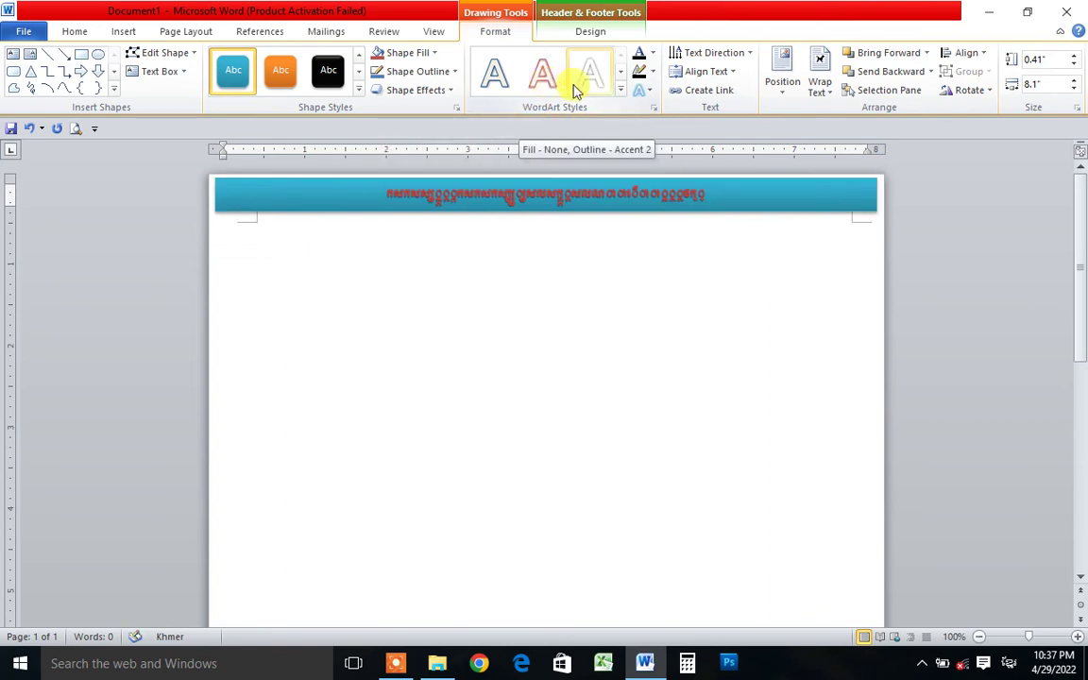
pyautogui.click(622, 93)
pyautogui.click(796, 291)
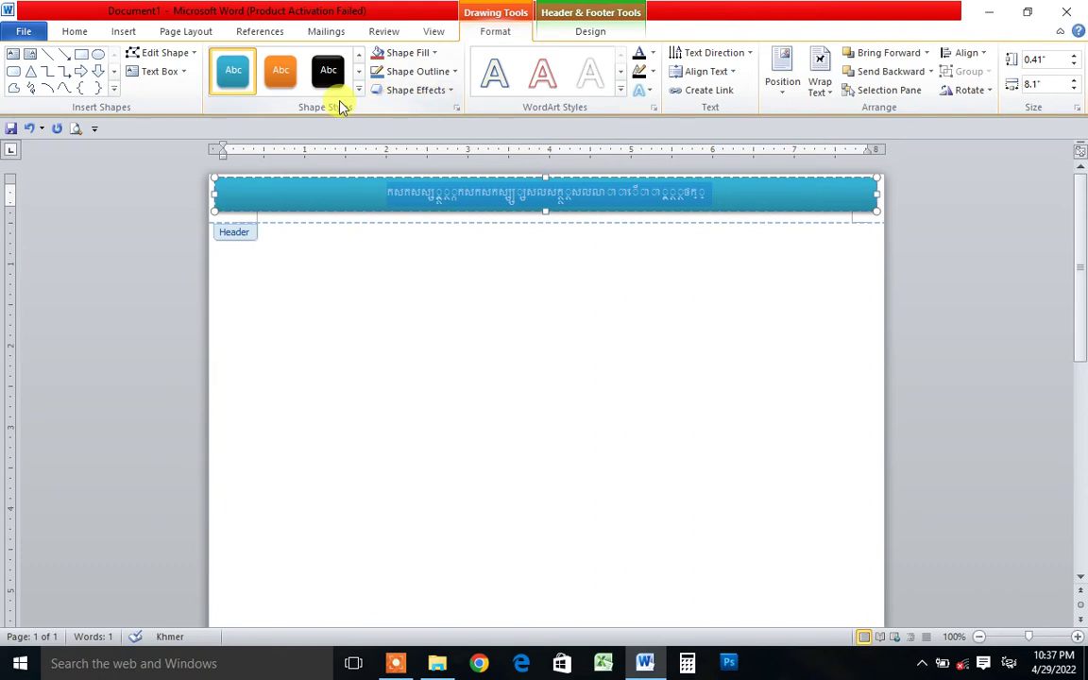
pyautogui.click(583, 206)
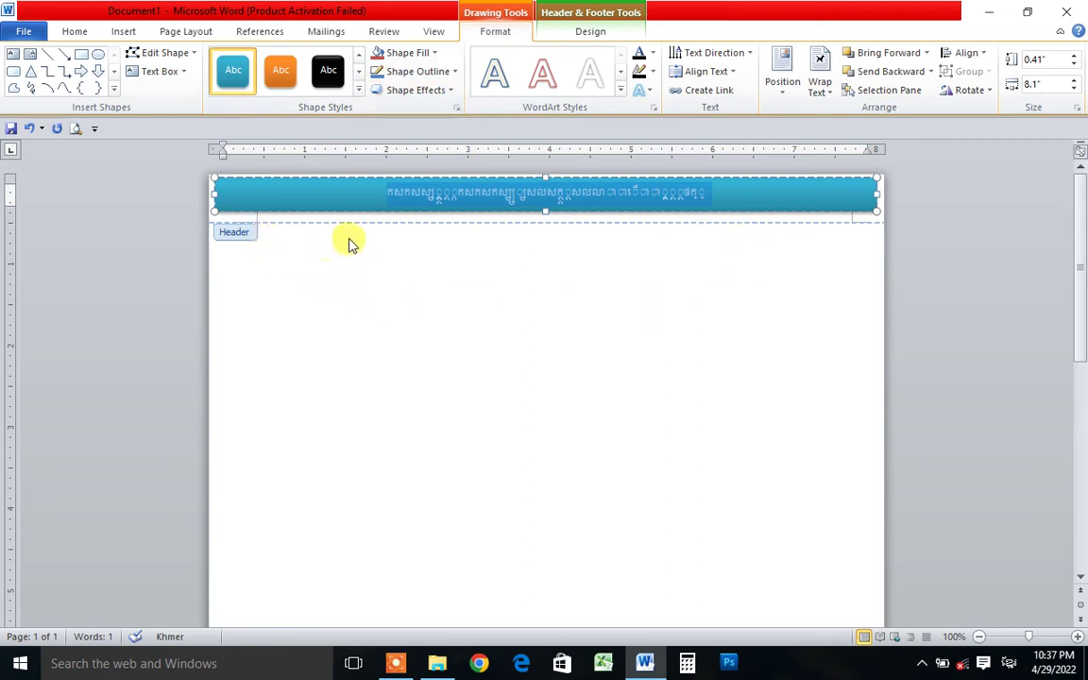
pyautogui.click(810, 219)
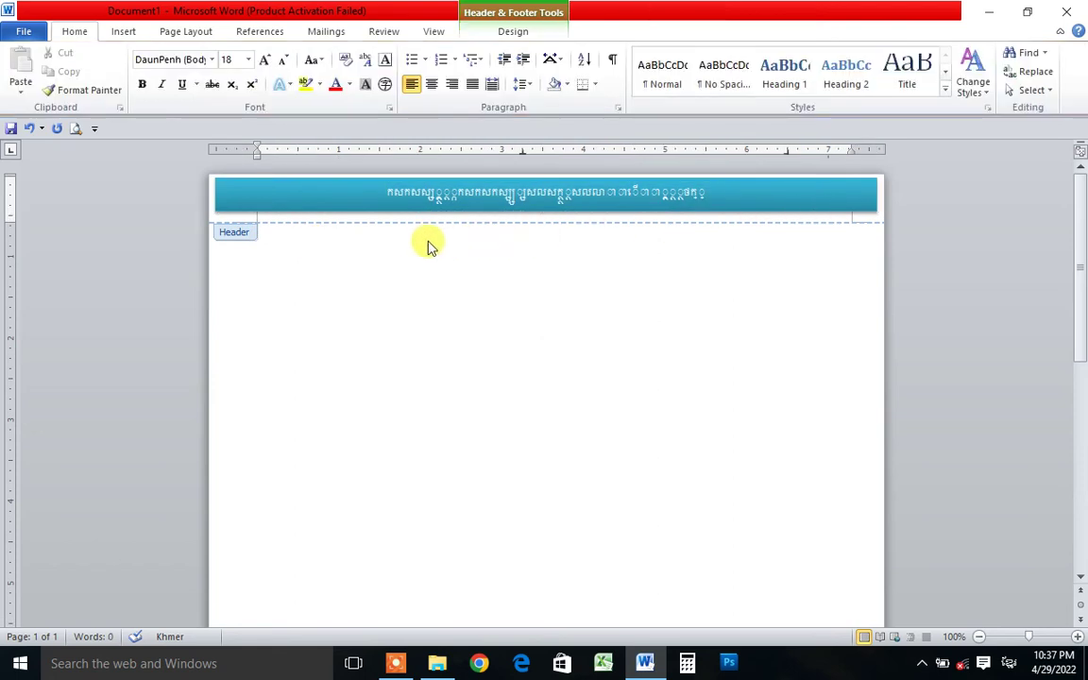
pyautogui.click(321, 215)
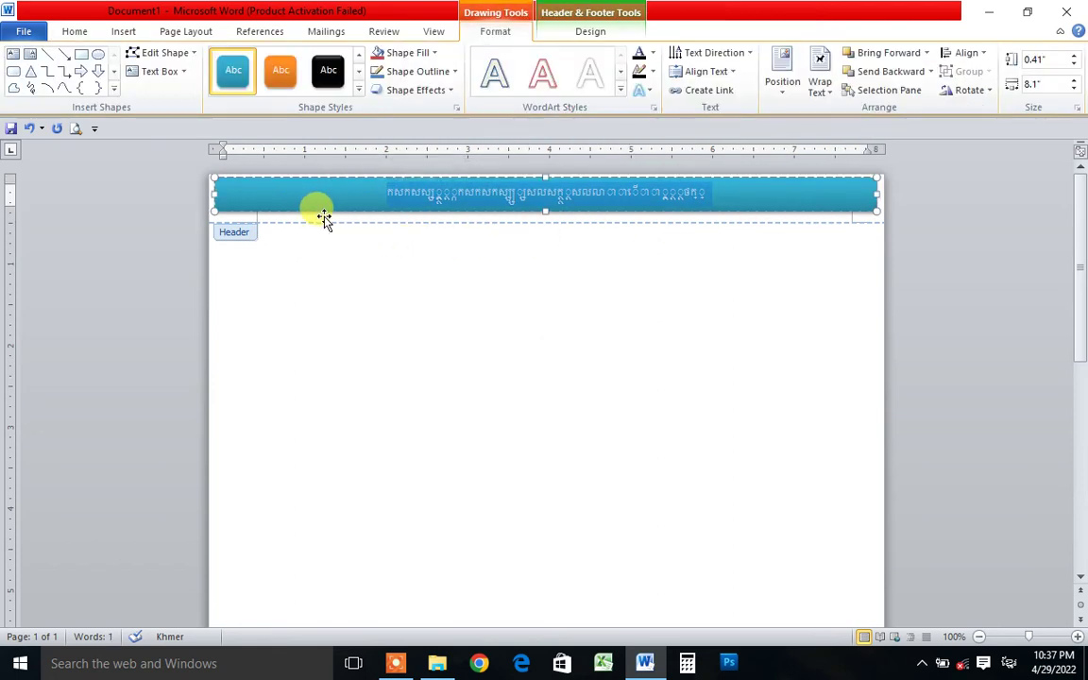
pyautogui.click(582, 33)
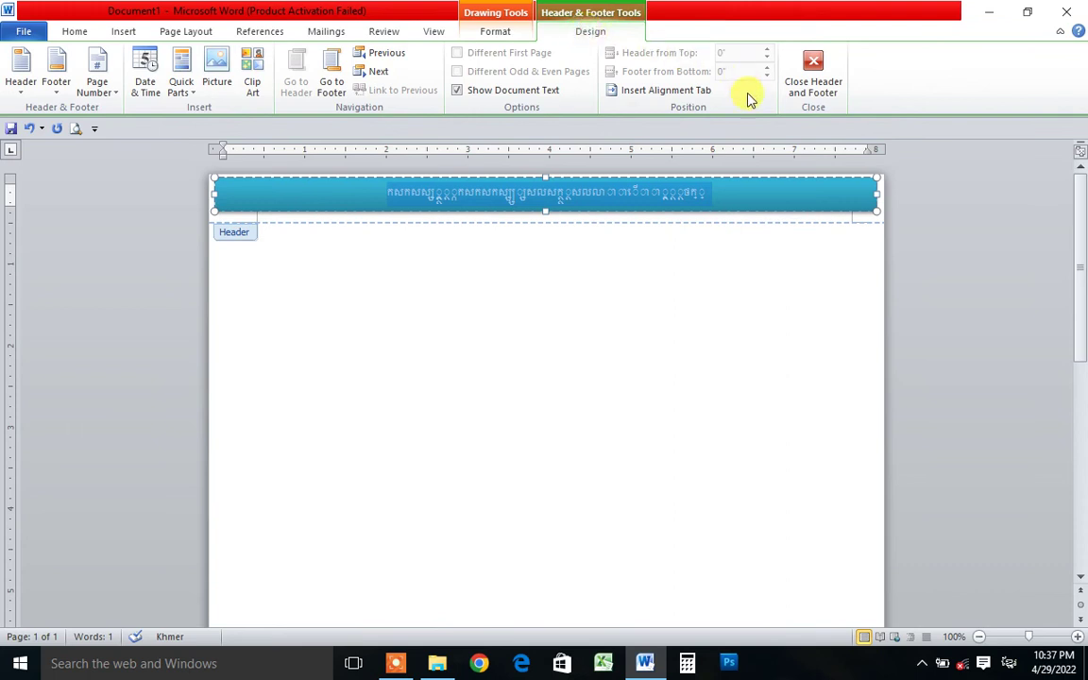
pyautogui.click(318, 216)
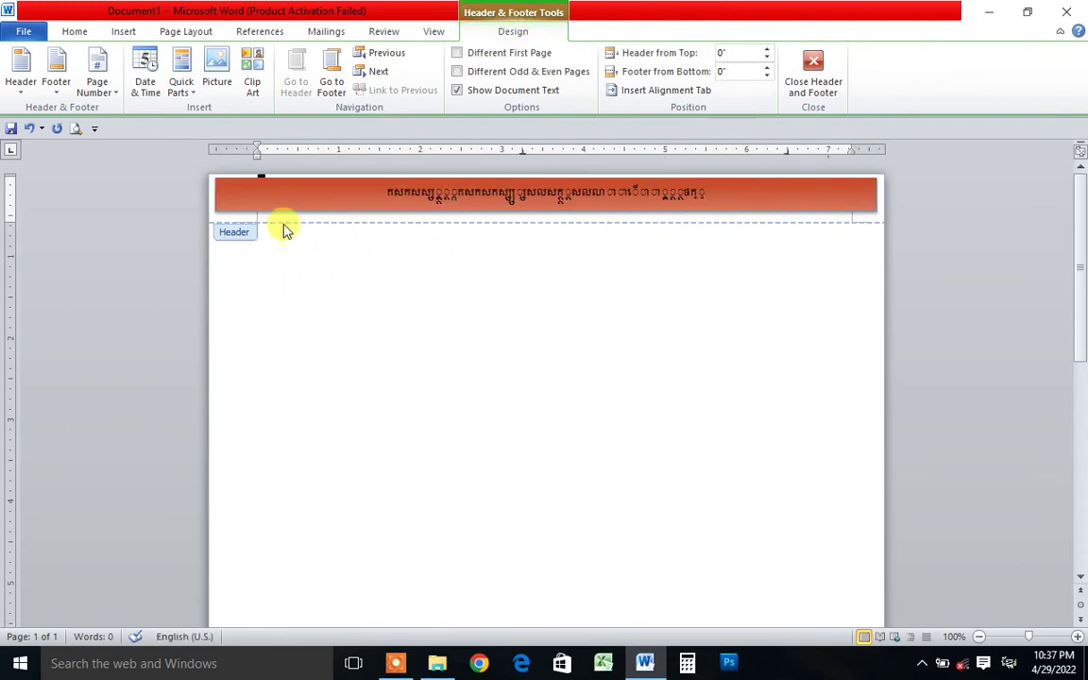
pyautogui.click(281, 219)
pyautogui.doubleClick(267, 236)
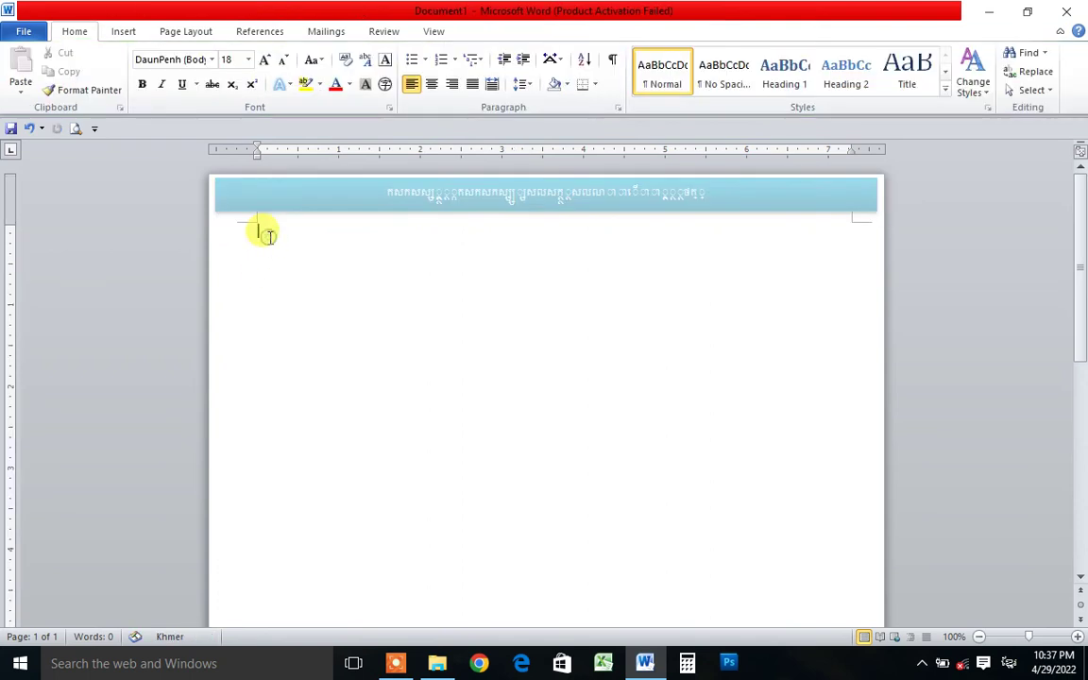
pyautogui.click(76, 128)
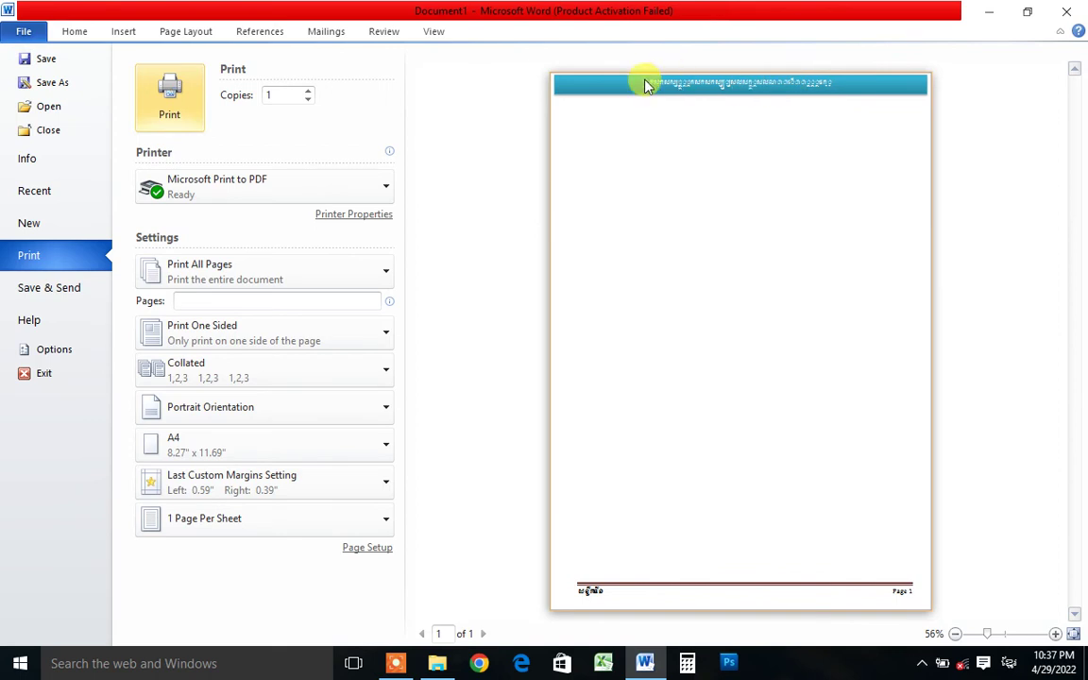
pyautogui.click(124, 34)
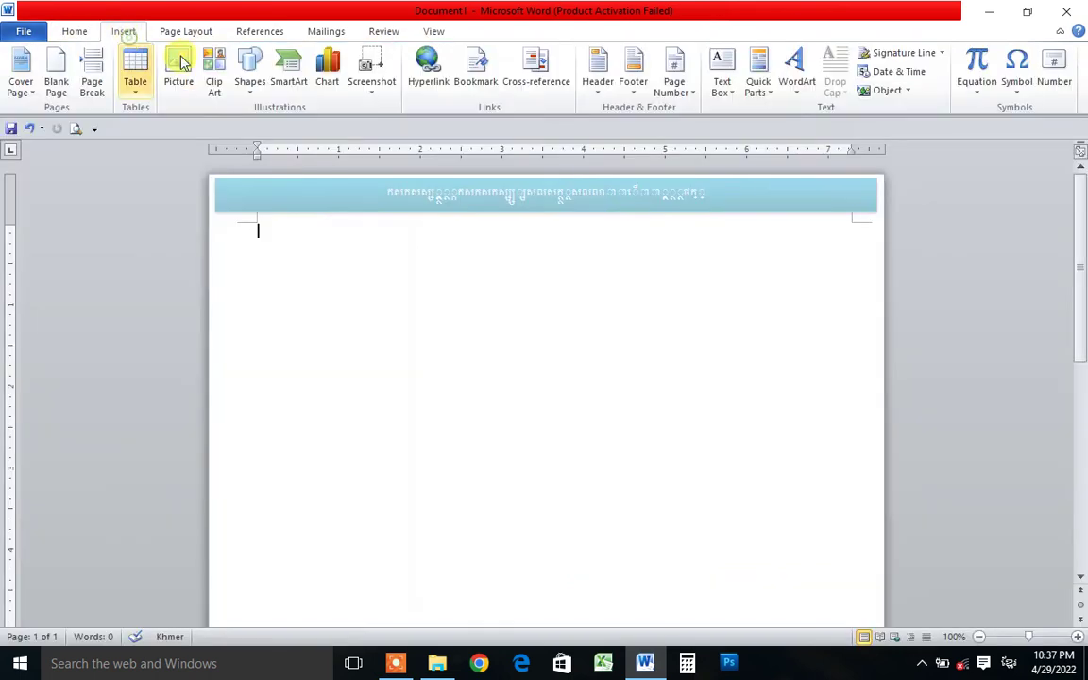
pyautogui.doubleClick(584, 212)
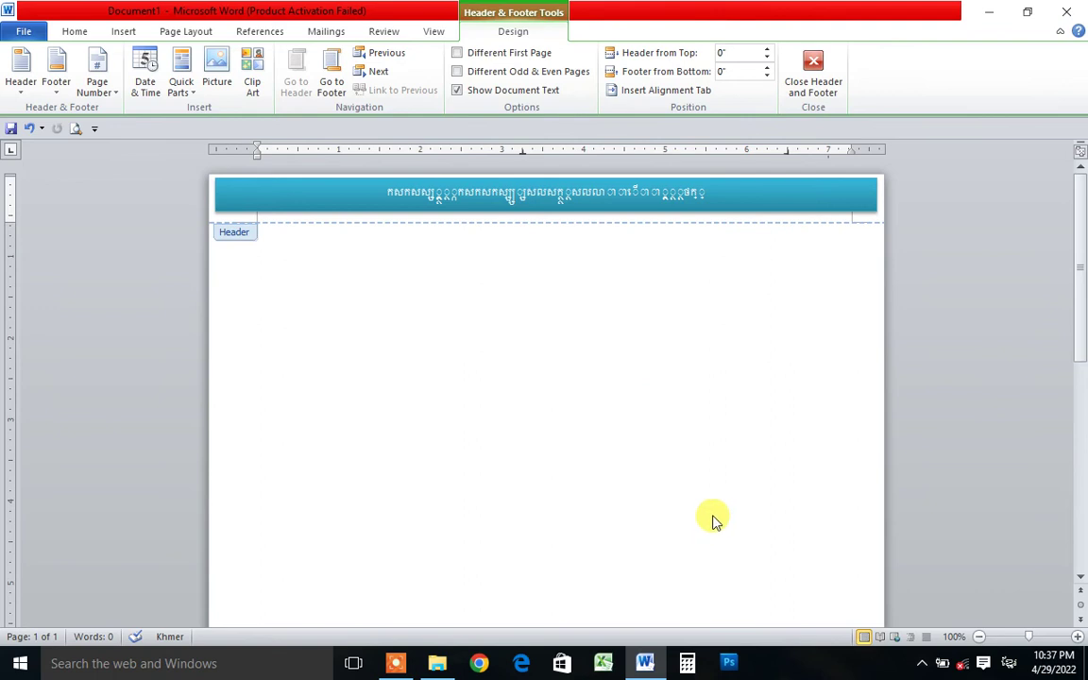
pyautogui.scroll(-10, 713, 520)
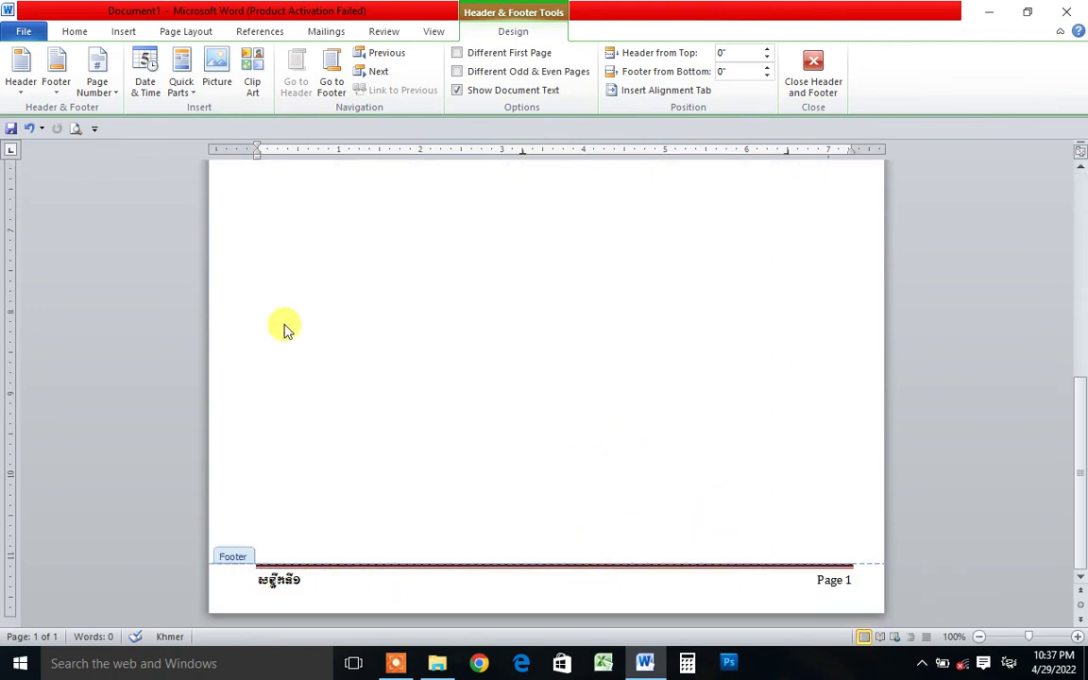
pyautogui.scroll(2, 293, 274)
pyautogui.scroll(-2, 411, 293)
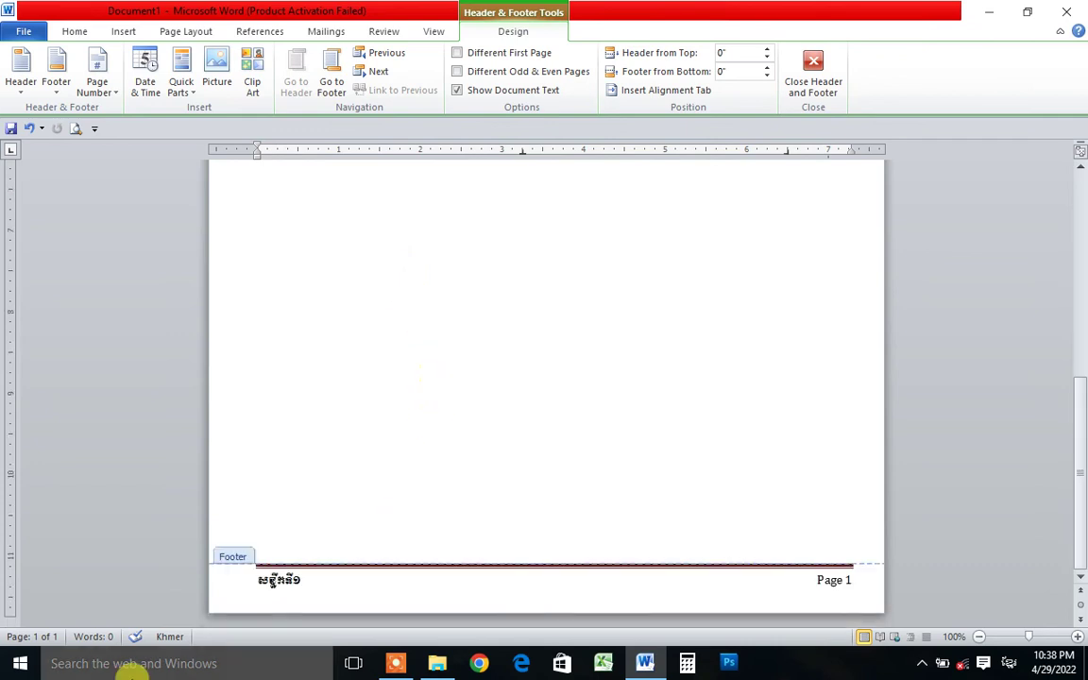
pyautogui.click(56, 81)
pyautogui.moveTo(168, 479)
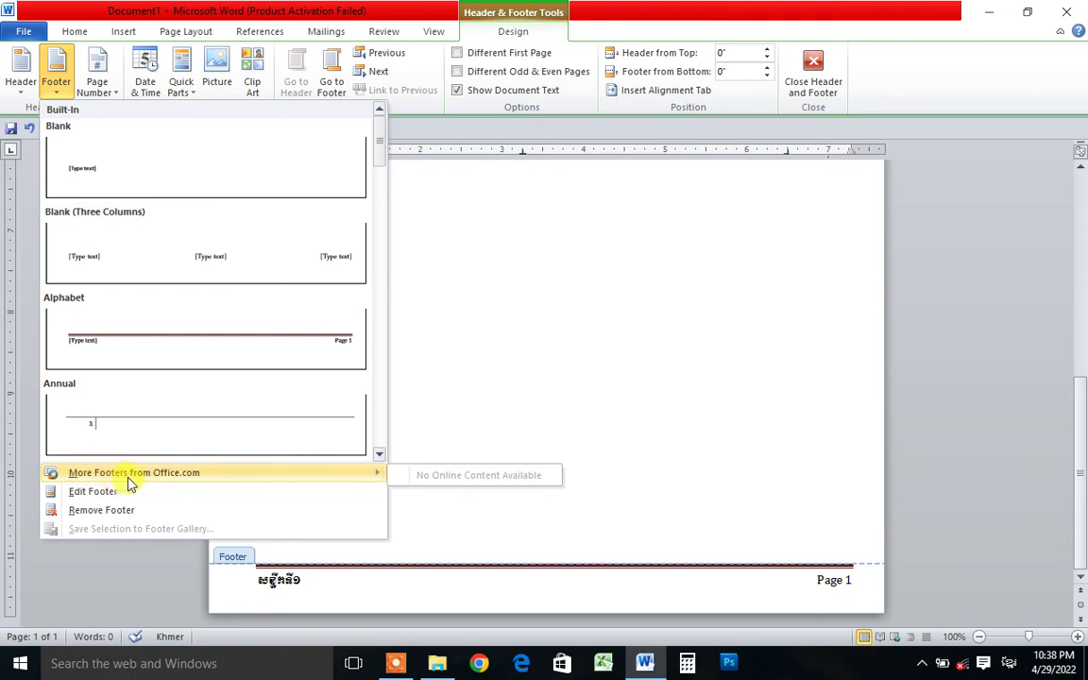
pyautogui.click(188, 494)
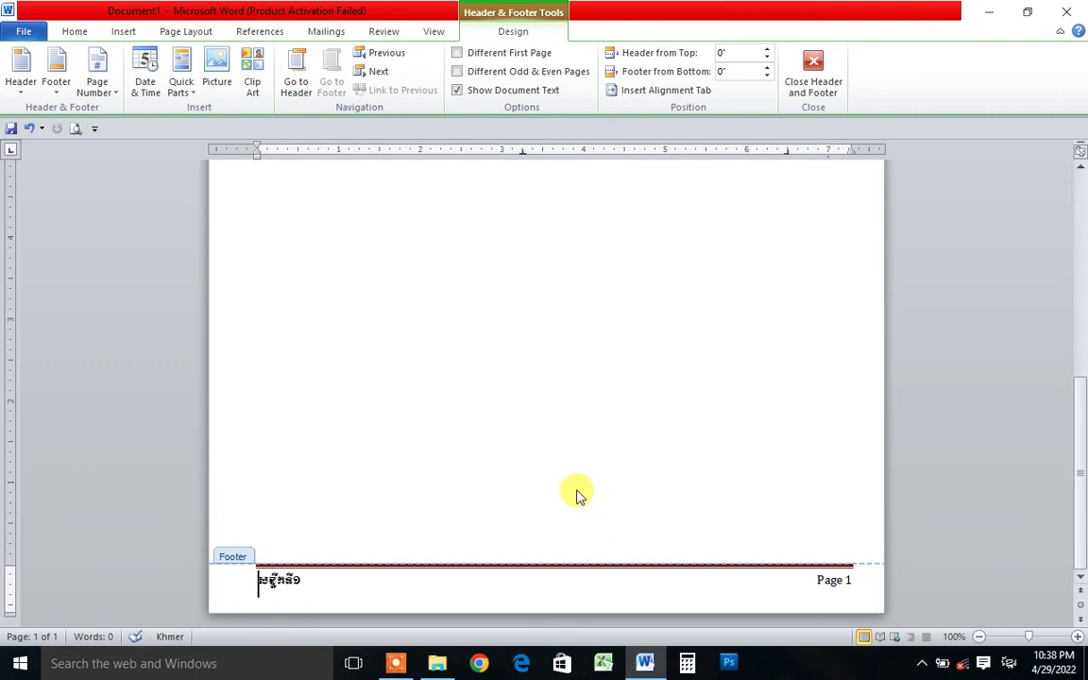
pyautogui.scroll(3, 548, 425)
pyautogui.scroll(3, 510, 345)
pyautogui.scroll(2, 500, 328)
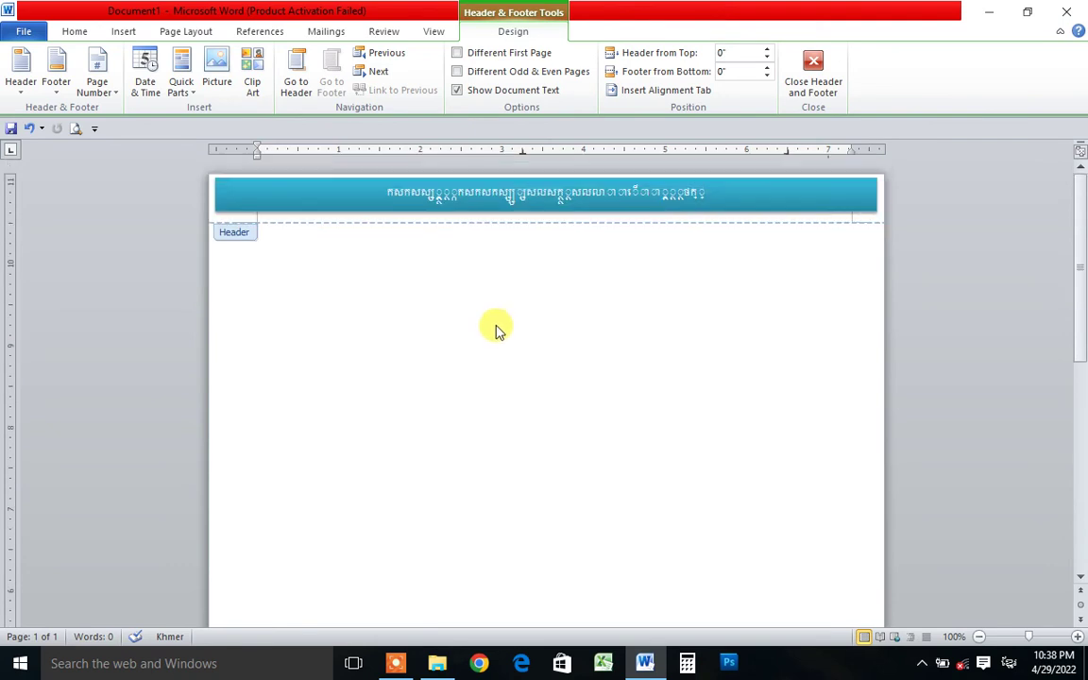
# - Exit header editing into the empty body, then reopen the page header for editing
pyautogui.doubleClick(261, 236)
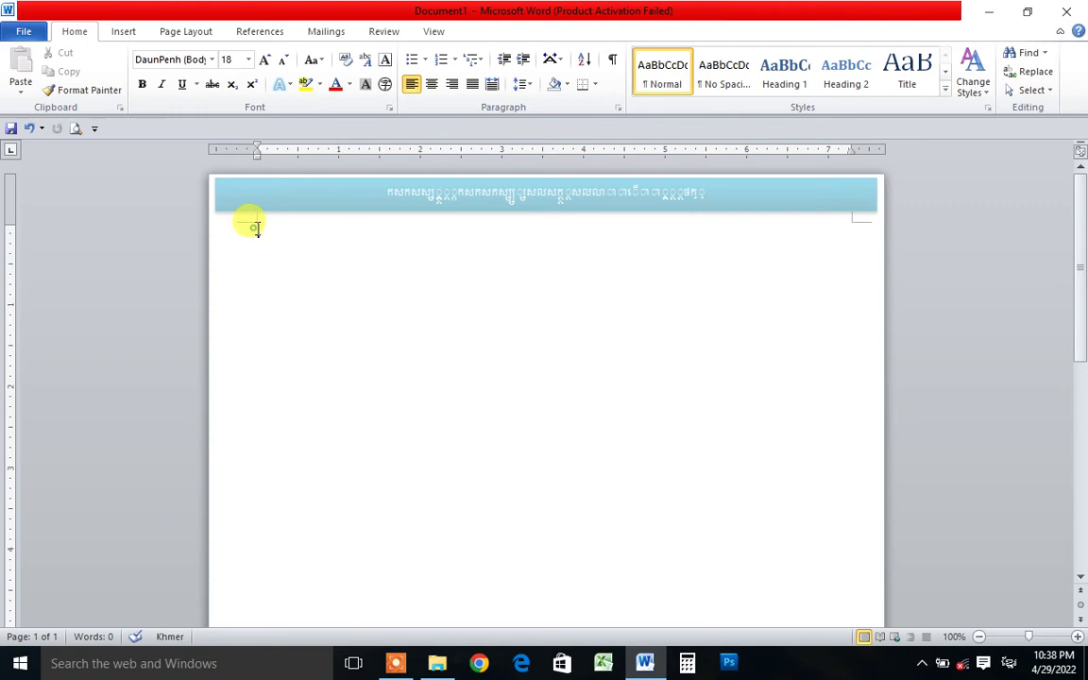
pyautogui.click(255, 228)
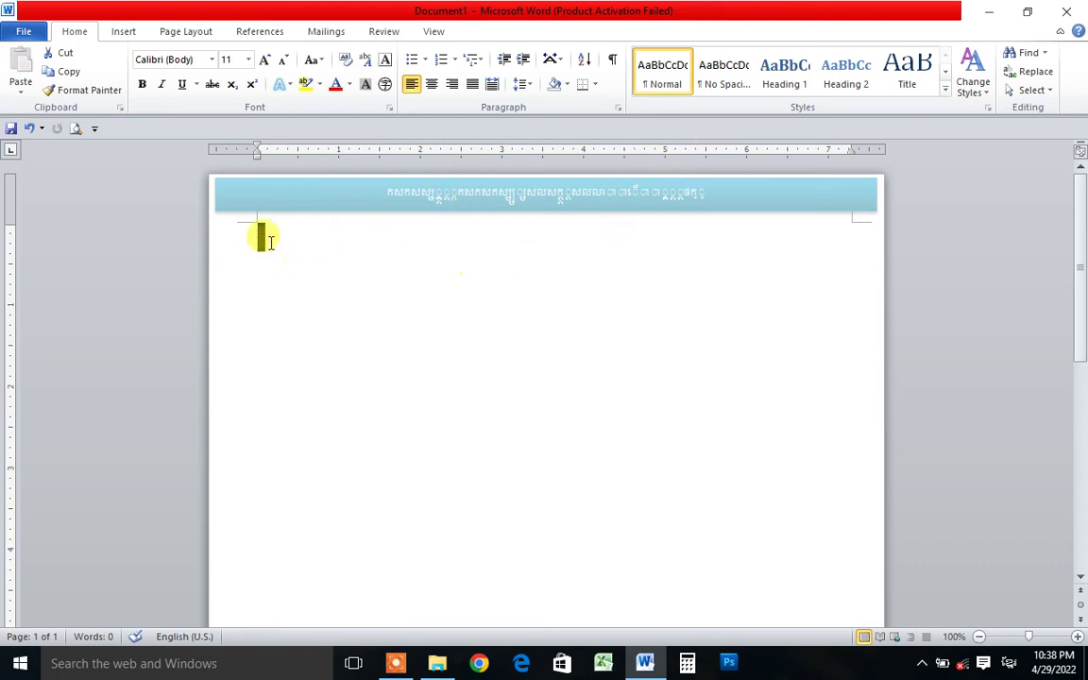
pyautogui.doubleClick(244, 194)
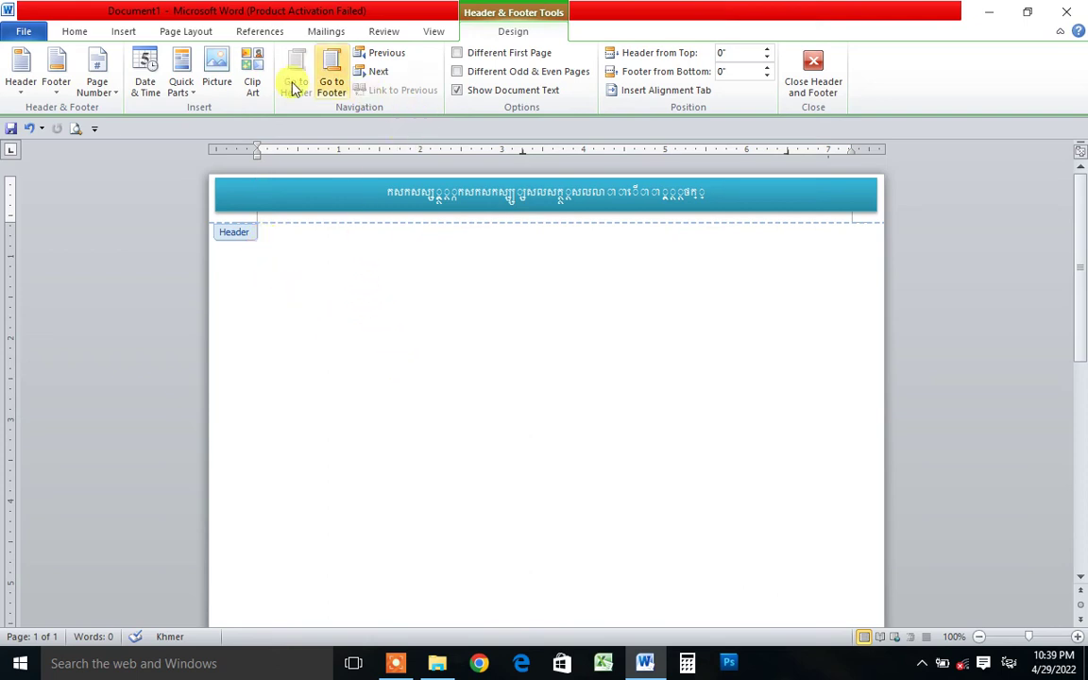
# - Insert a Circle-style page number 1 at the top centre of the header
pyautogui.click(118, 93)
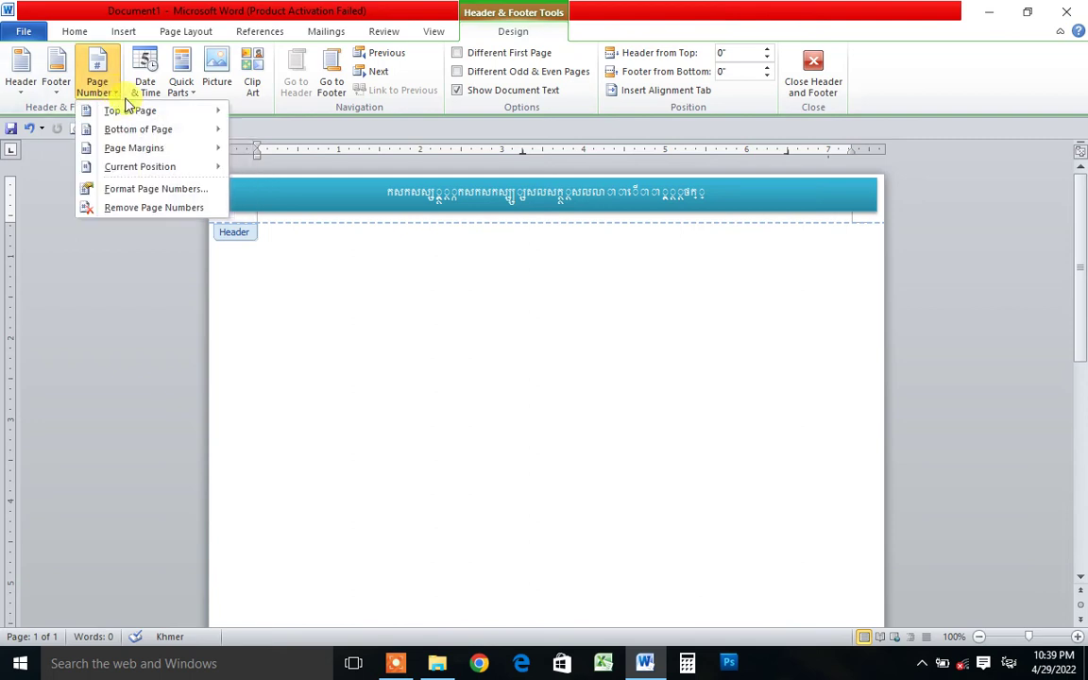
pyautogui.moveTo(139, 111)
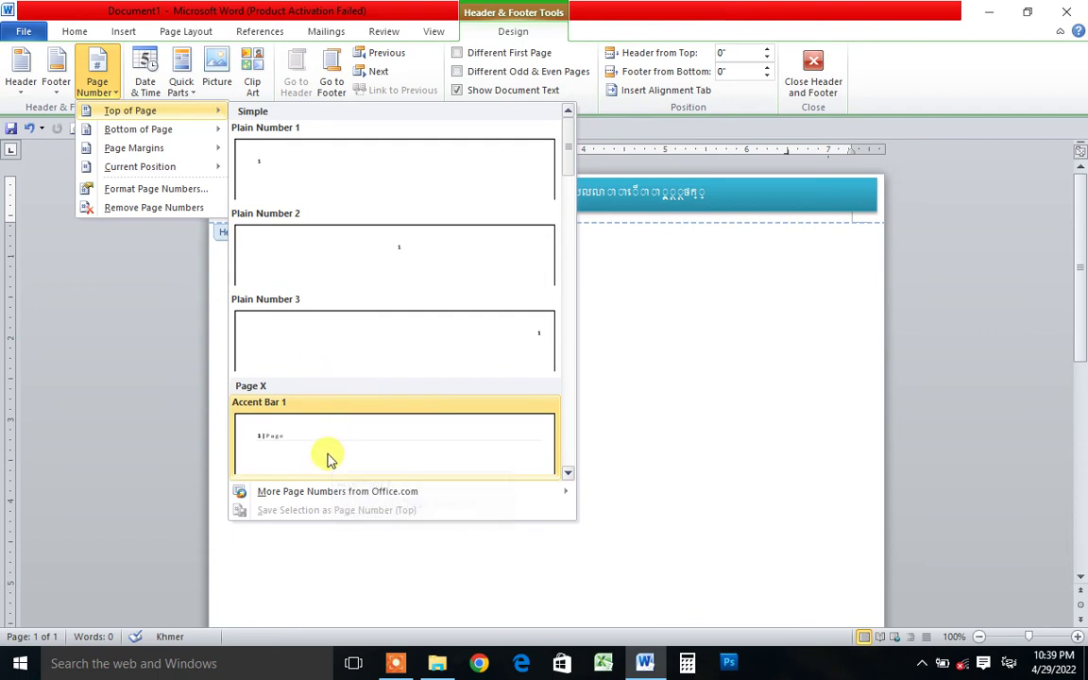
pyautogui.scroll(-3, 326, 451)
pyautogui.scroll(-5, 312, 420)
pyautogui.scroll(-5, 312, 377)
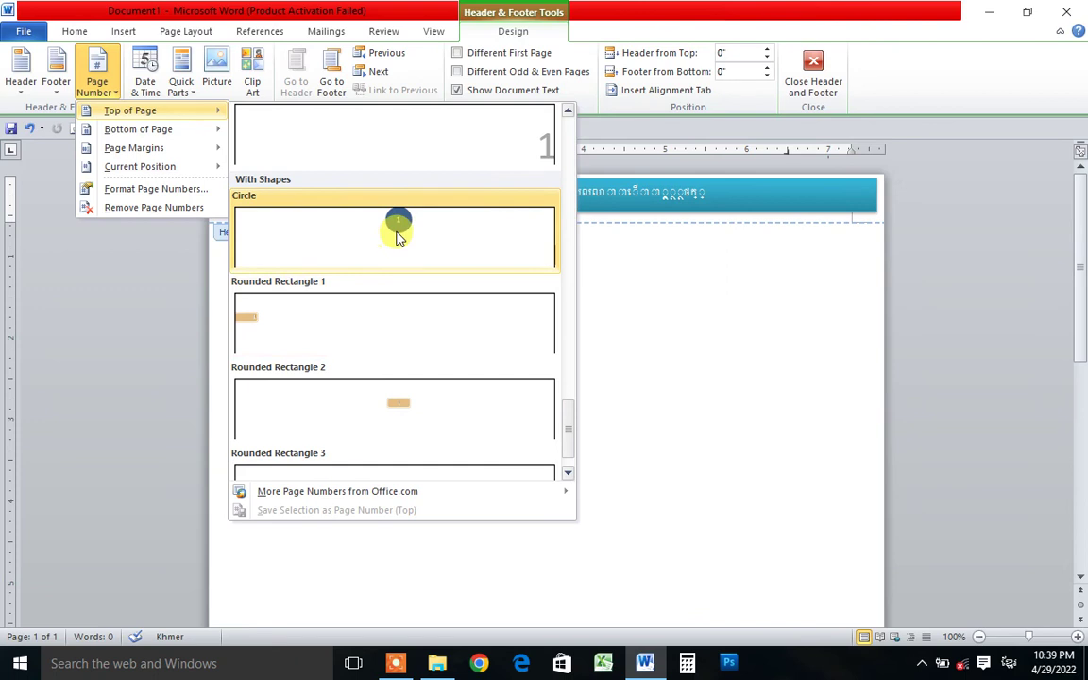
pyautogui.click(397, 235)
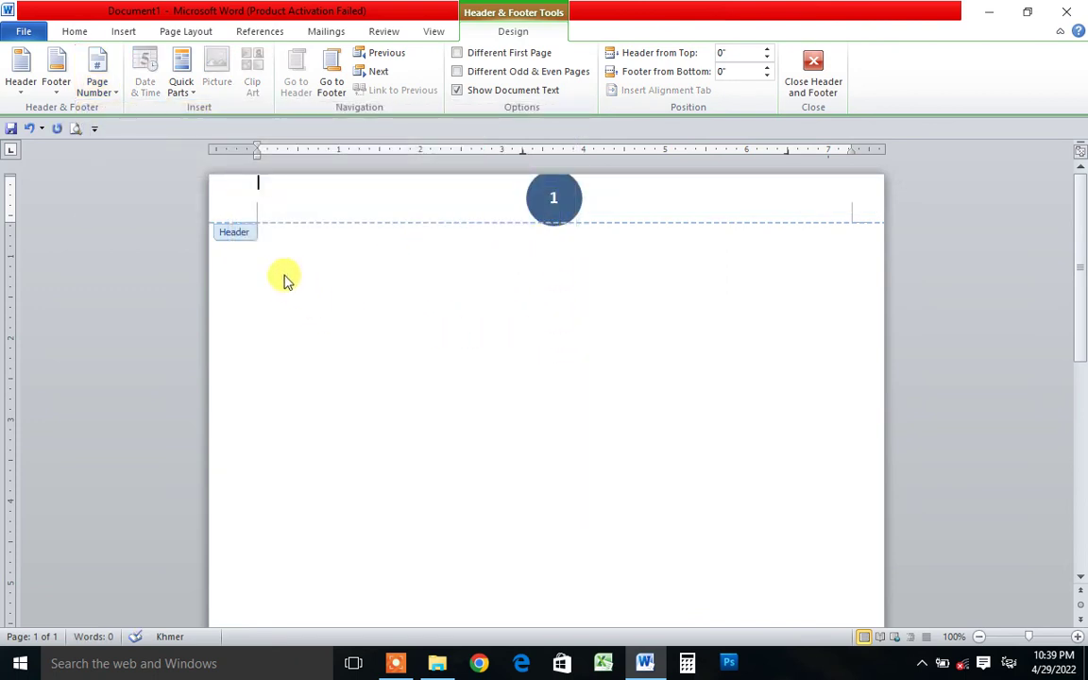
pyautogui.click(106, 93)
pyautogui.moveTo(137, 154)
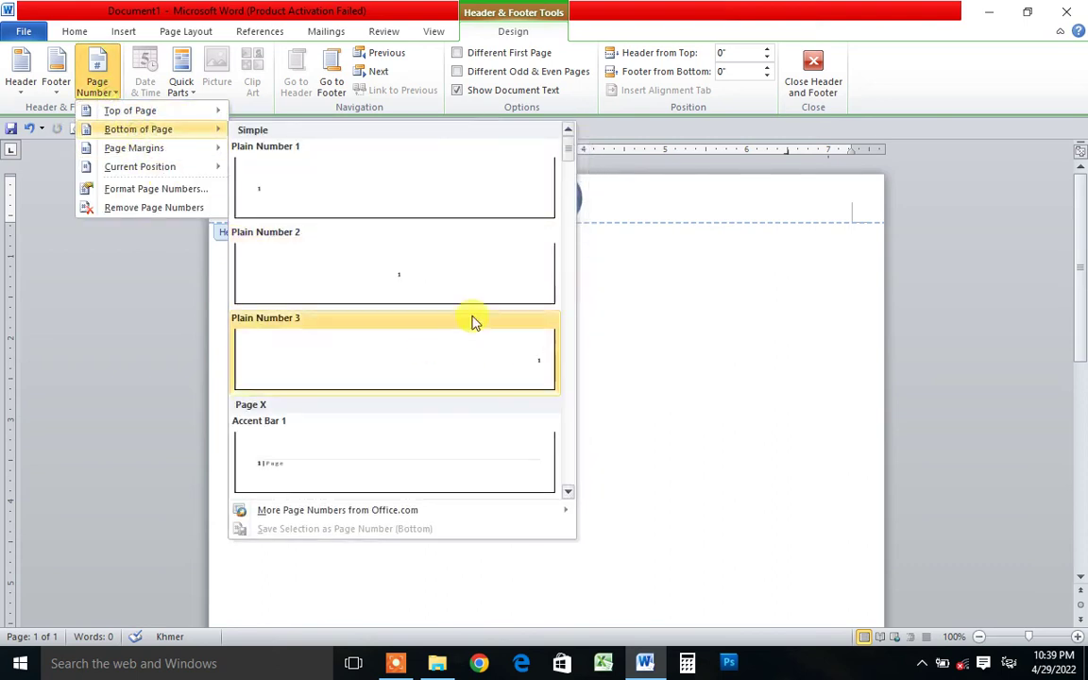
# - Add a Plain Number 1 at the page bottom and delete the header's circle number
pyautogui.click(368, 205)
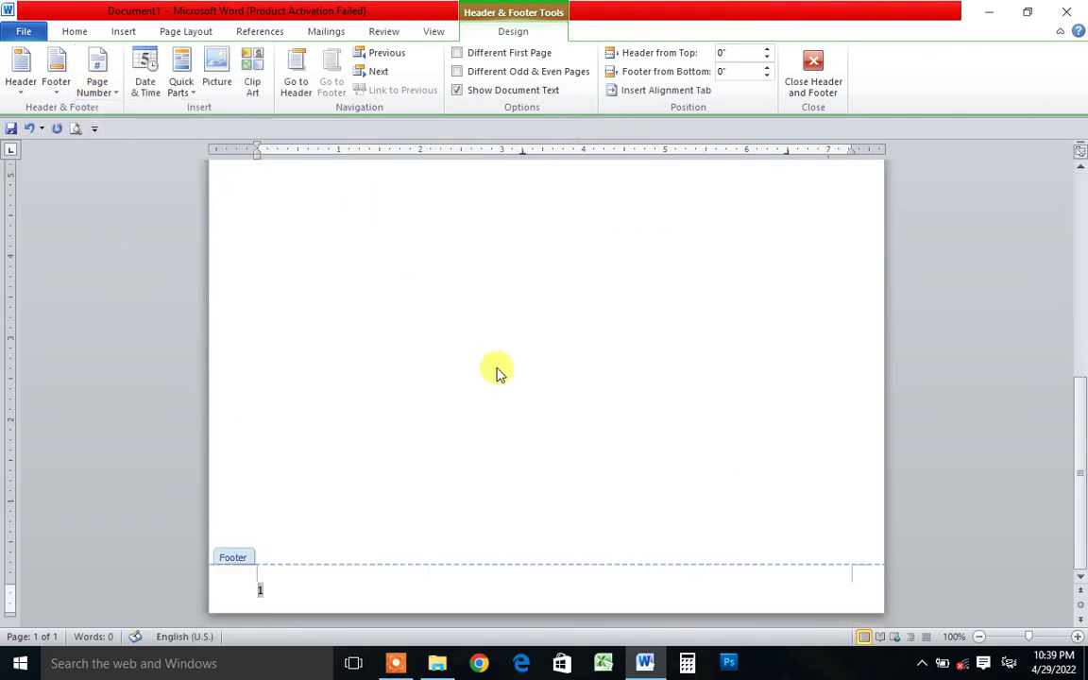
pyautogui.scroll(5, 529, 396)
pyautogui.scroll(5, 550, 399)
pyautogui.scroll(1, 551, 400)
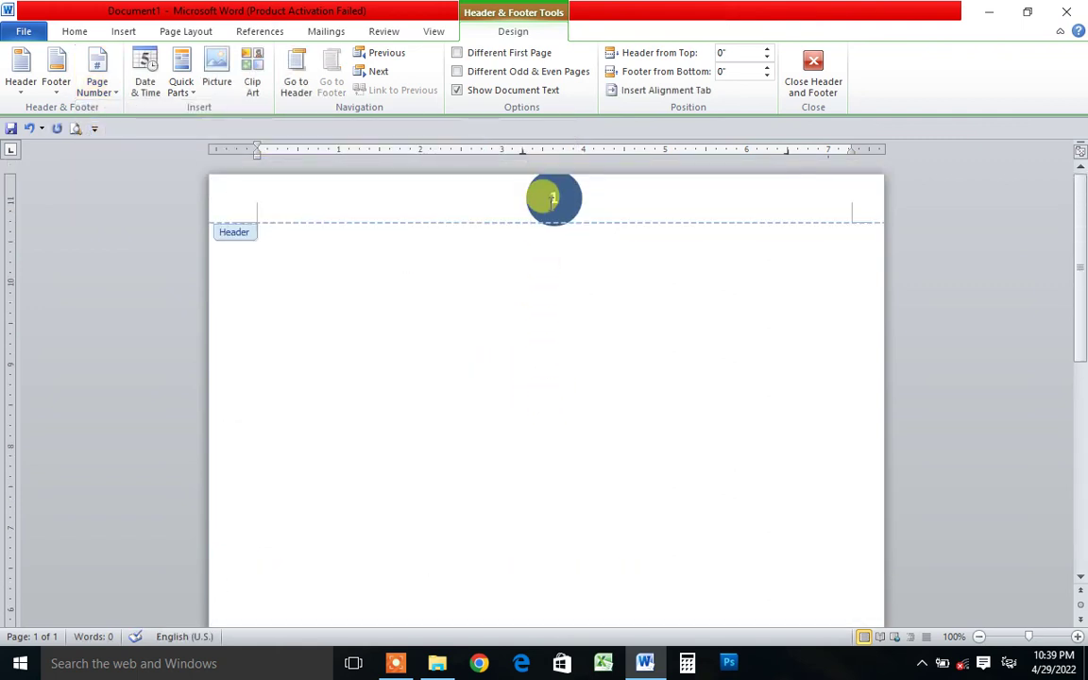
pyautogui.click(538, 200)
pyautogui.doubleClick(538, 201)
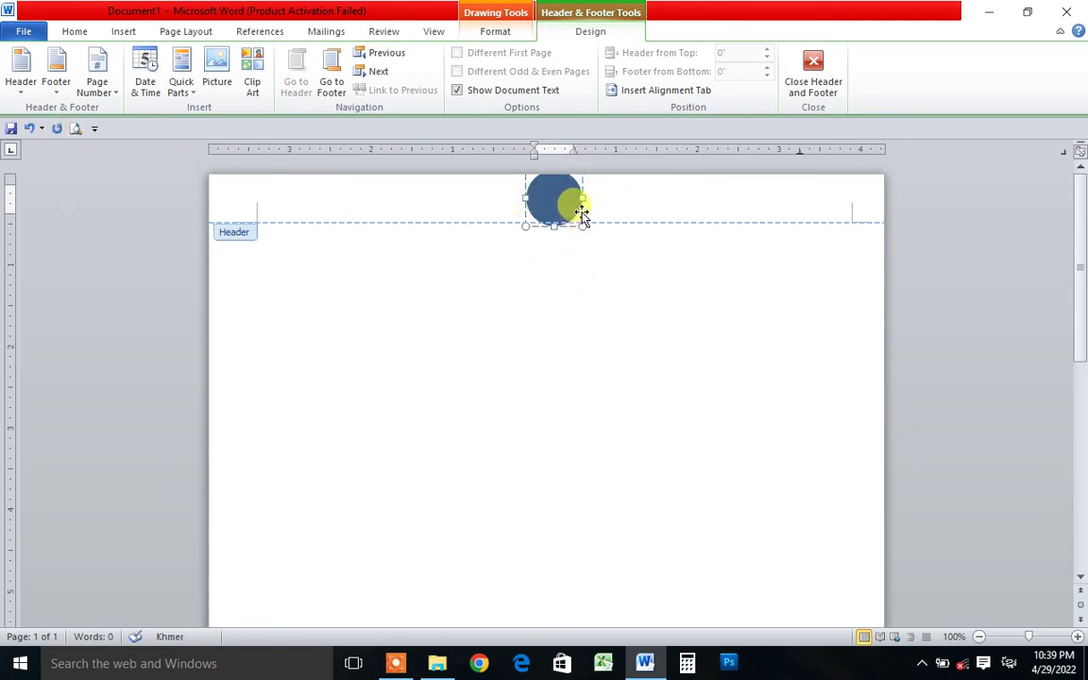
pyautogui.press('Delete')
# - Insert an Accent Bar 1 page number reading '1 | Page' in the footer
pyautogui.scroll(-7, 456, 303)
pyautogui.scroll(-1, 474, 391)
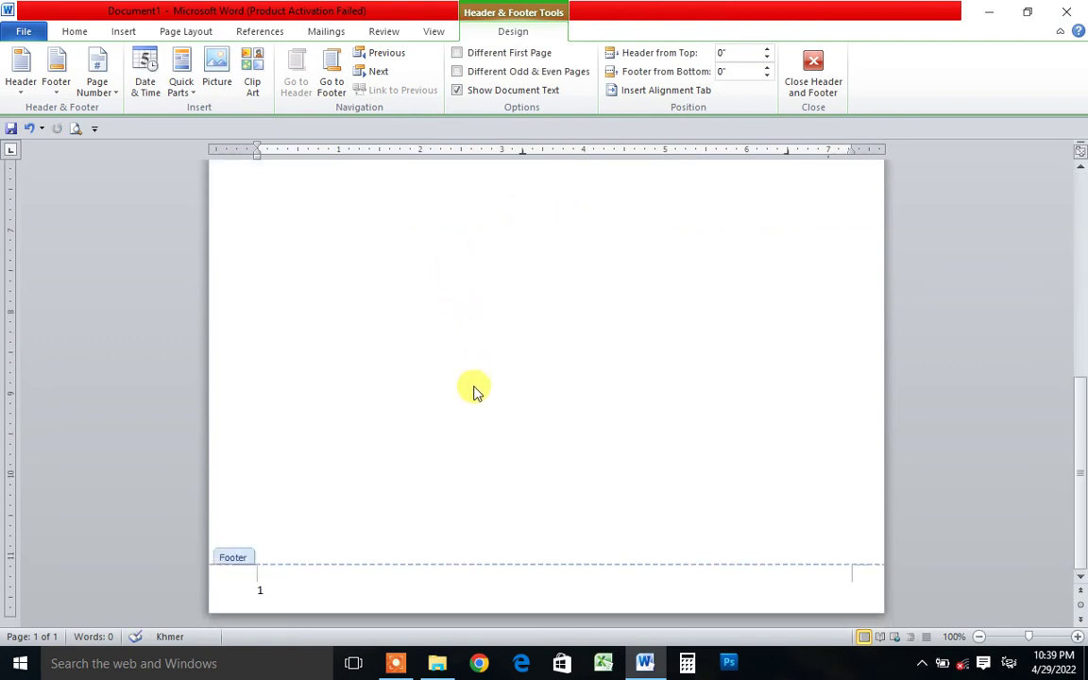
pyautogui.click(98, 86)
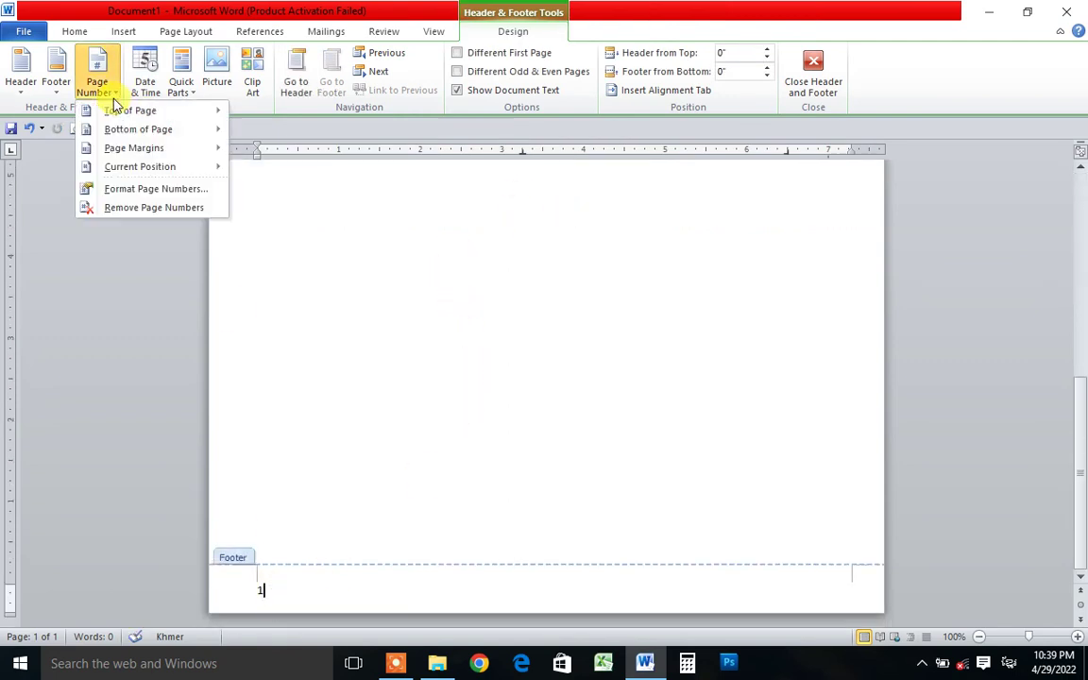
pyautogui.moveTo(178, 153)
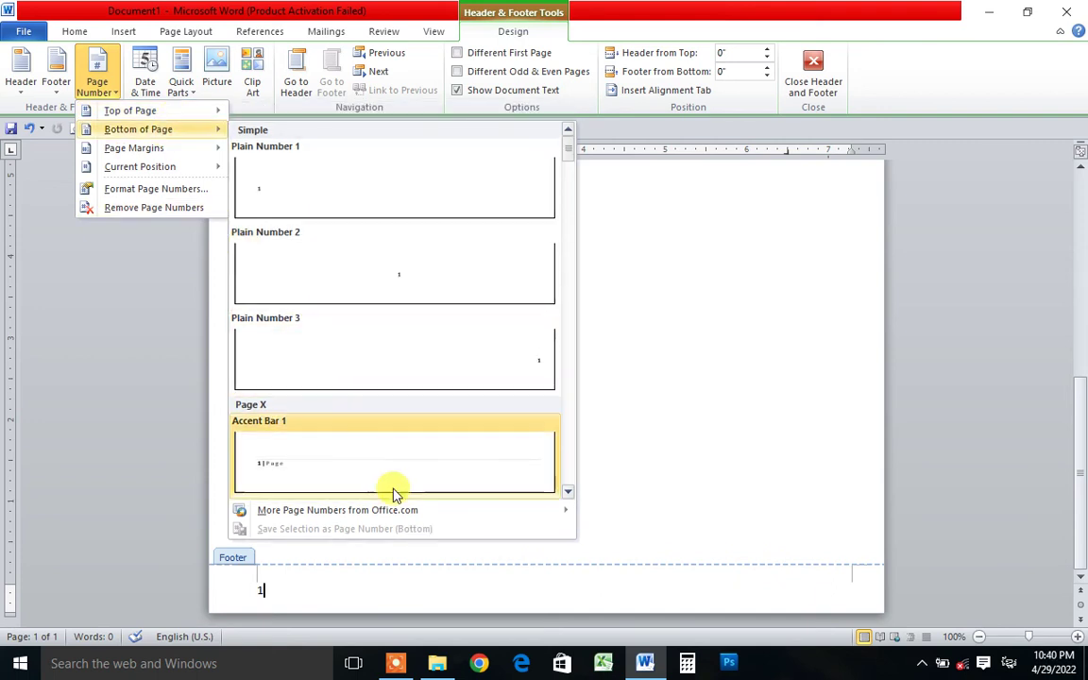
pyautogui.click(395, 471)
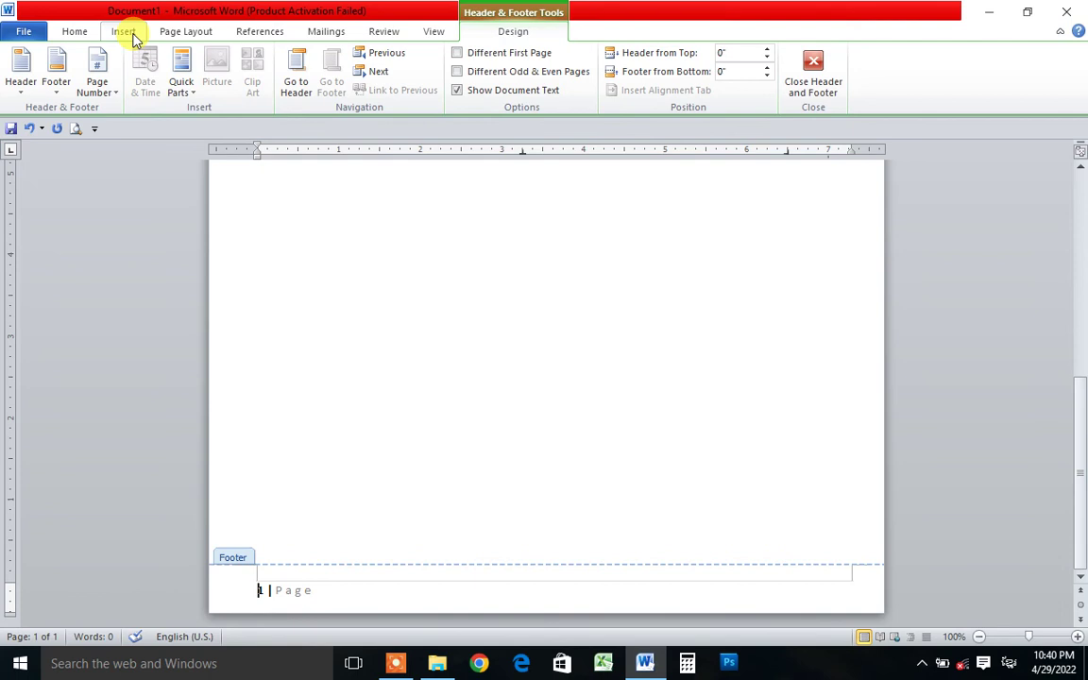
pyautogui.click(125, 32)
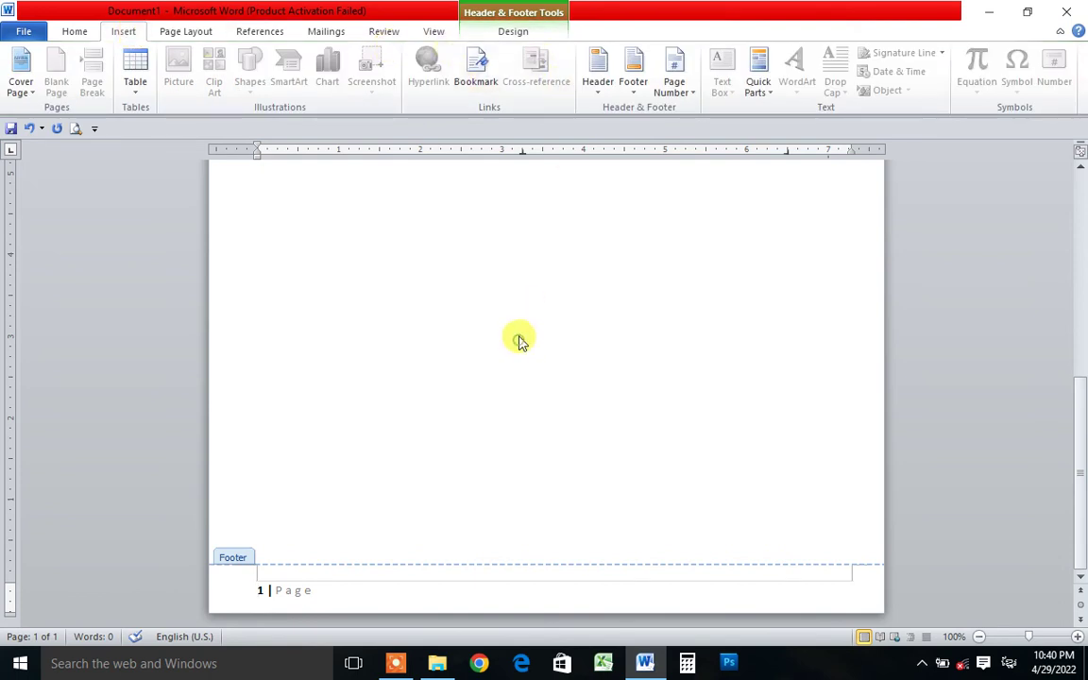
# - Leave footer editing and switch the keyboard input language to Khmer
pyautogui.doubleClick(431, 371)
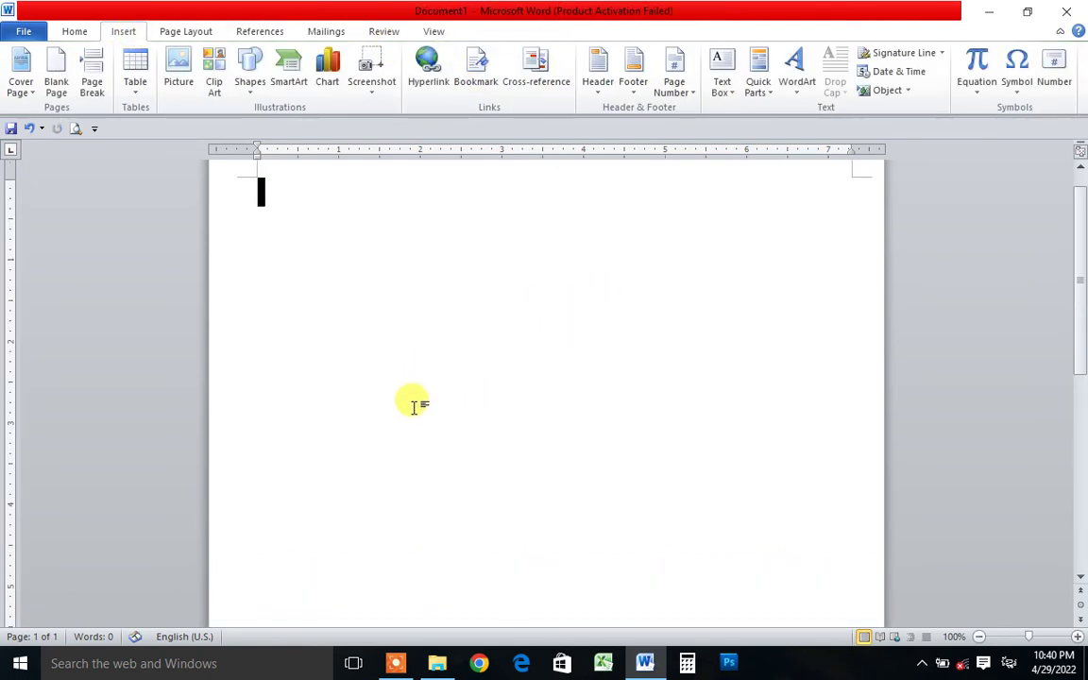
pyautogui.scroll(1, 413, 404)
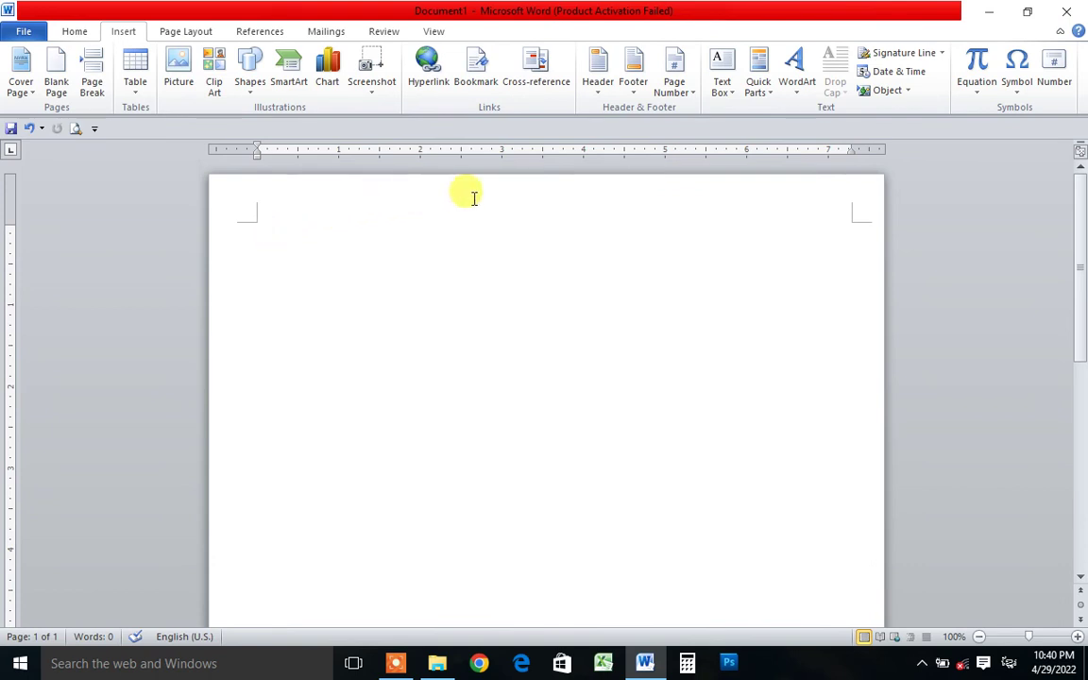
pyautogui.hotkey('alt', 'shift')
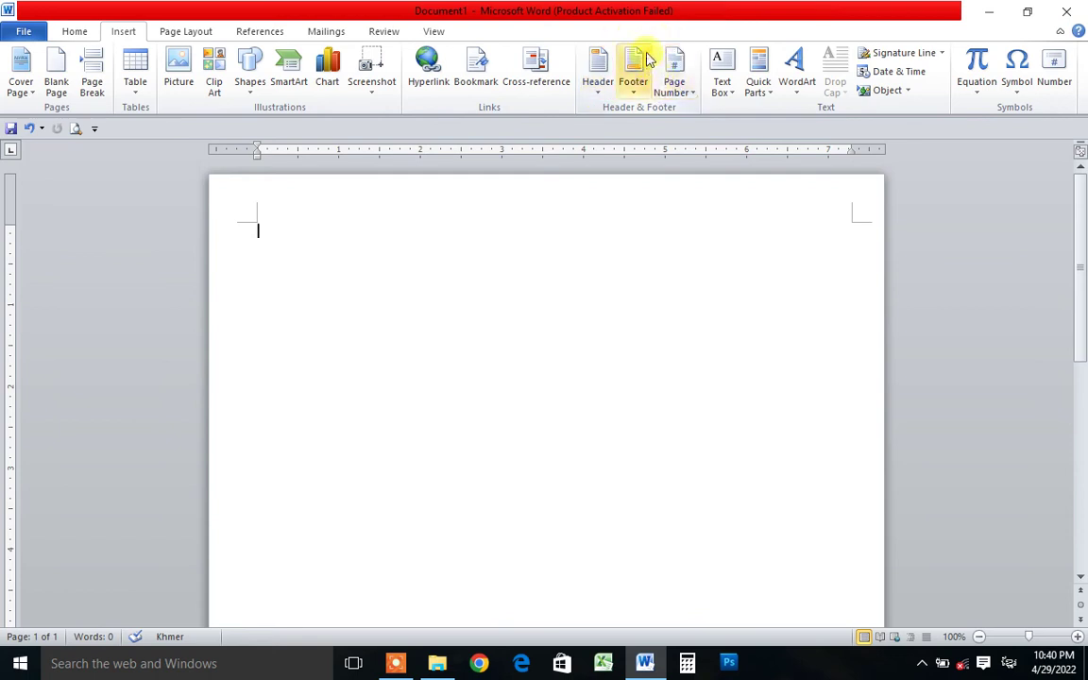
# - Insert a Rounded Rectangle 1 page number at the top of the page and print-preview it
pyautogui.click(692, 101)
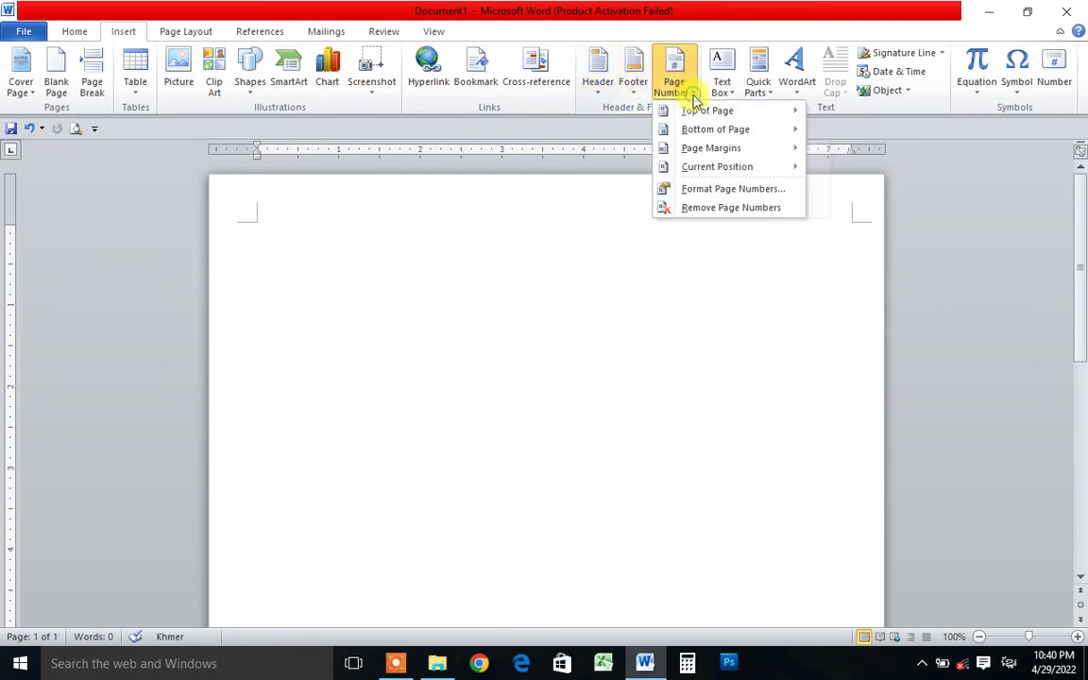
pyautogui.moveTo(699, 111)
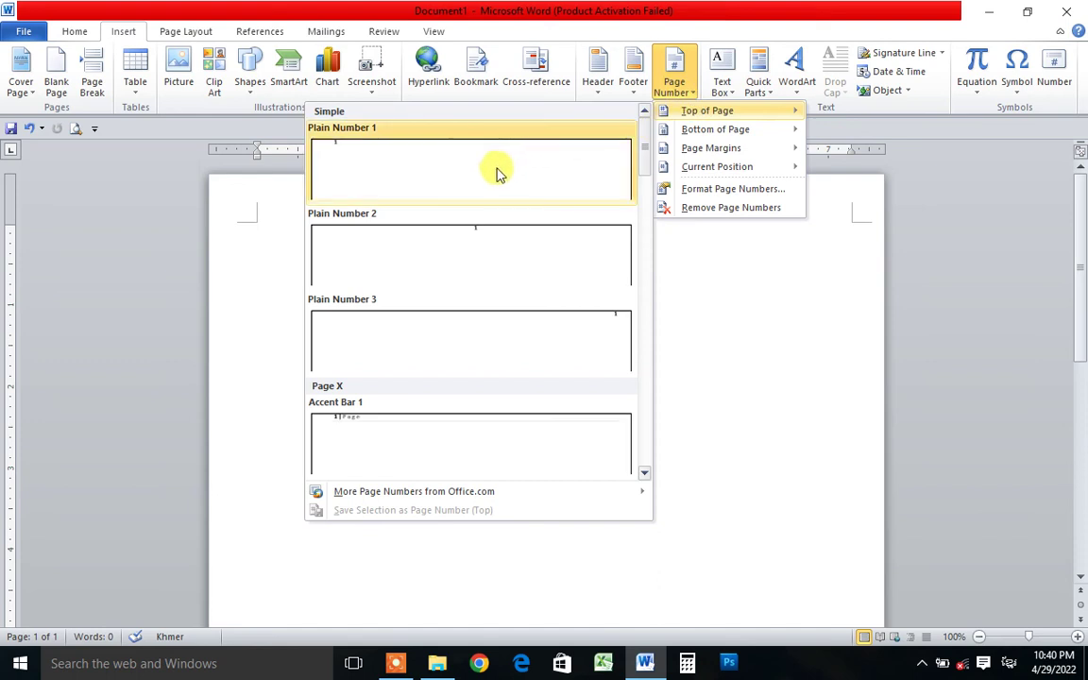
pyautogui.scroll(-5, 491, 349)
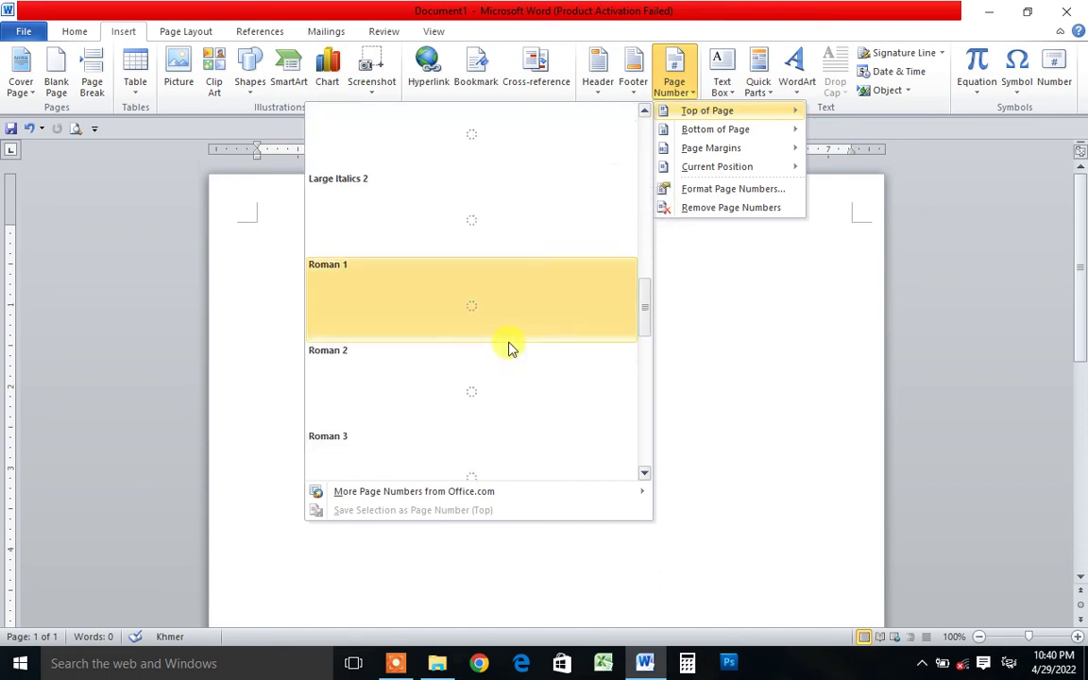
pyautogui.scroll(-5, 507, 347)
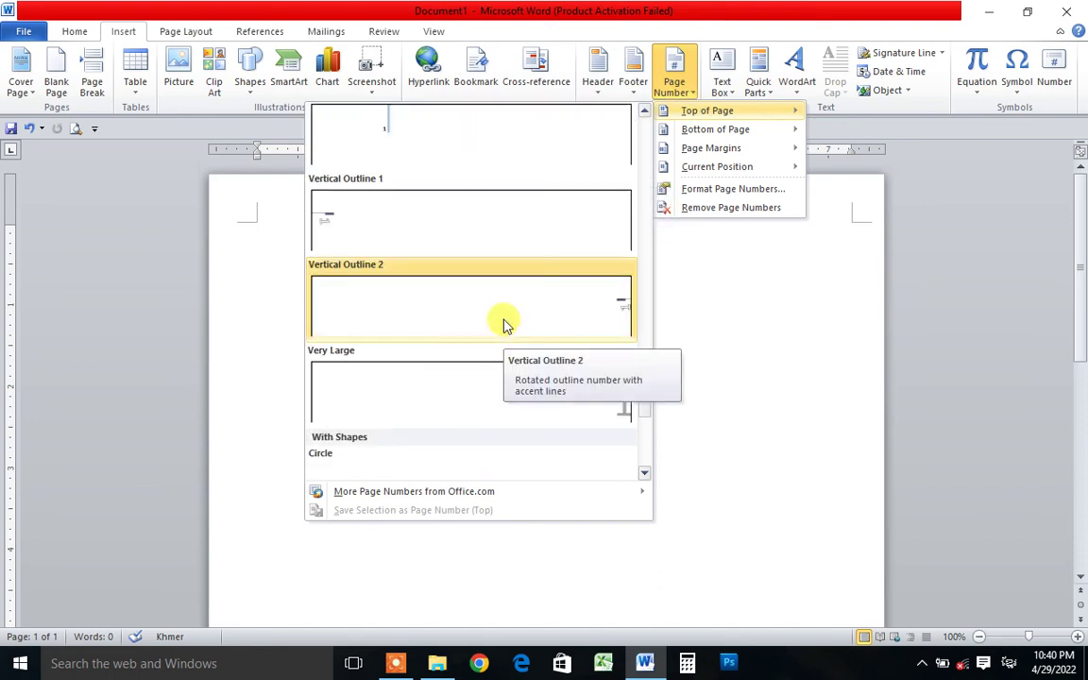
pyautogui.scroll(-3, 506, 416)
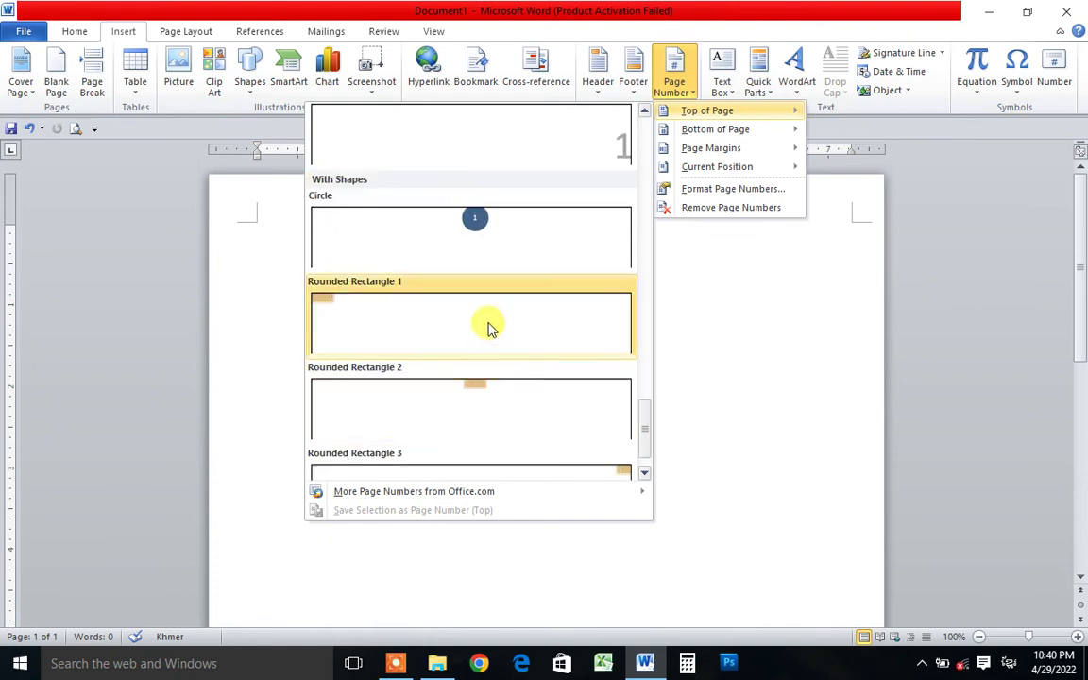
pyautogui.scroll(-1, 488, 325)
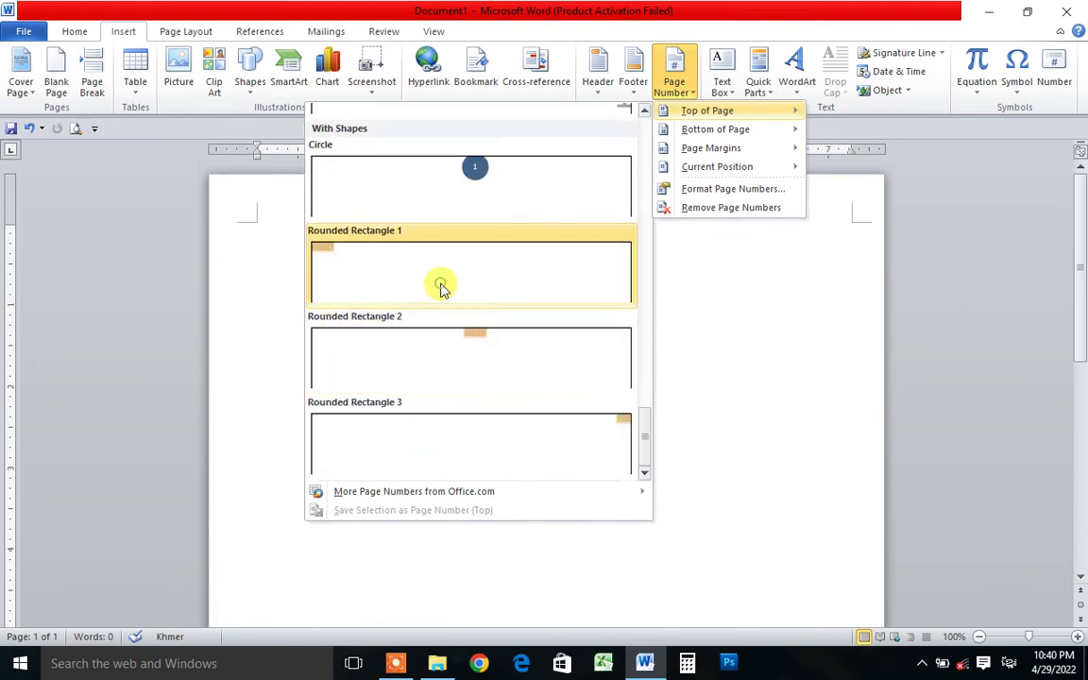
pyautogui.click(442, 285)
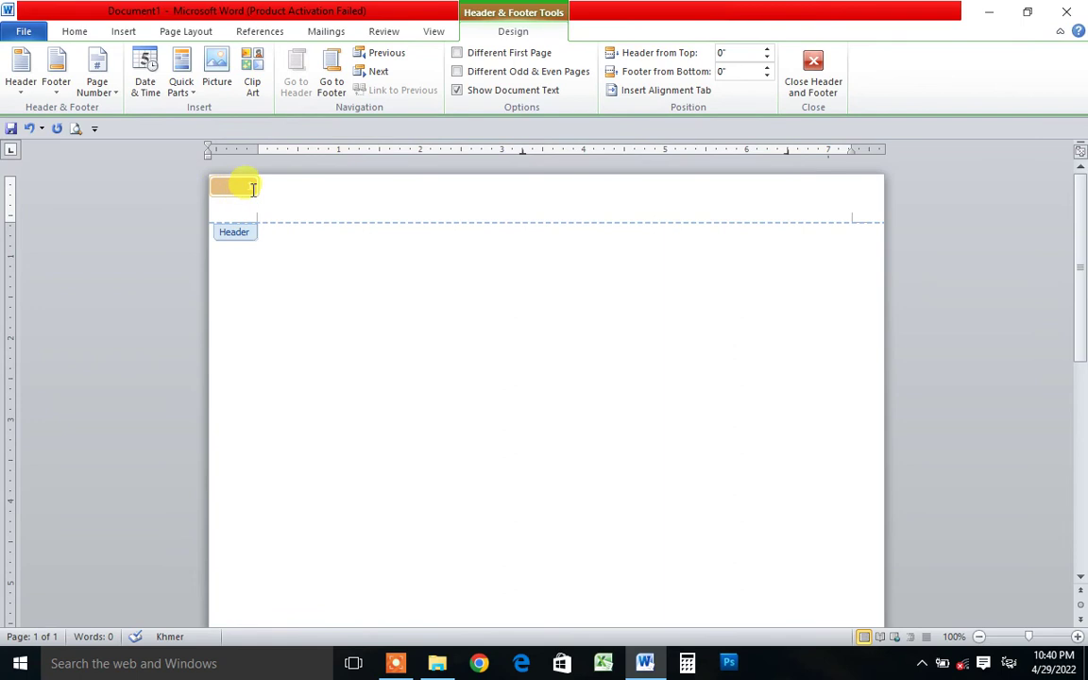
pyautogui.click(76, 129)
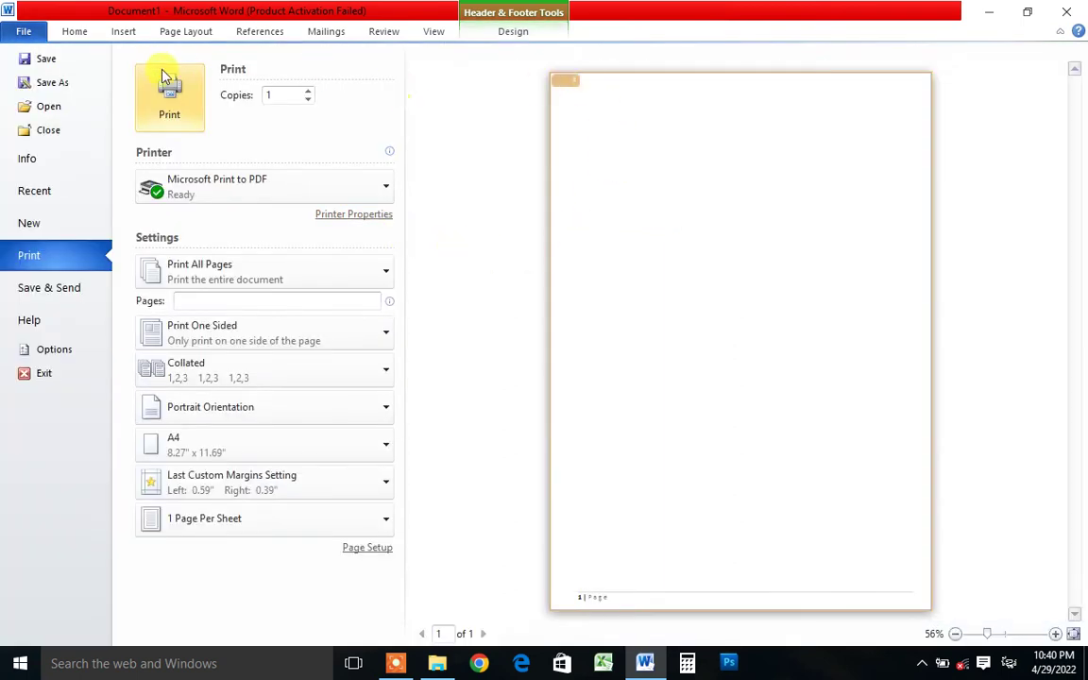
# - Close print preview to return to the document body
pyautogui.click(121, 31)
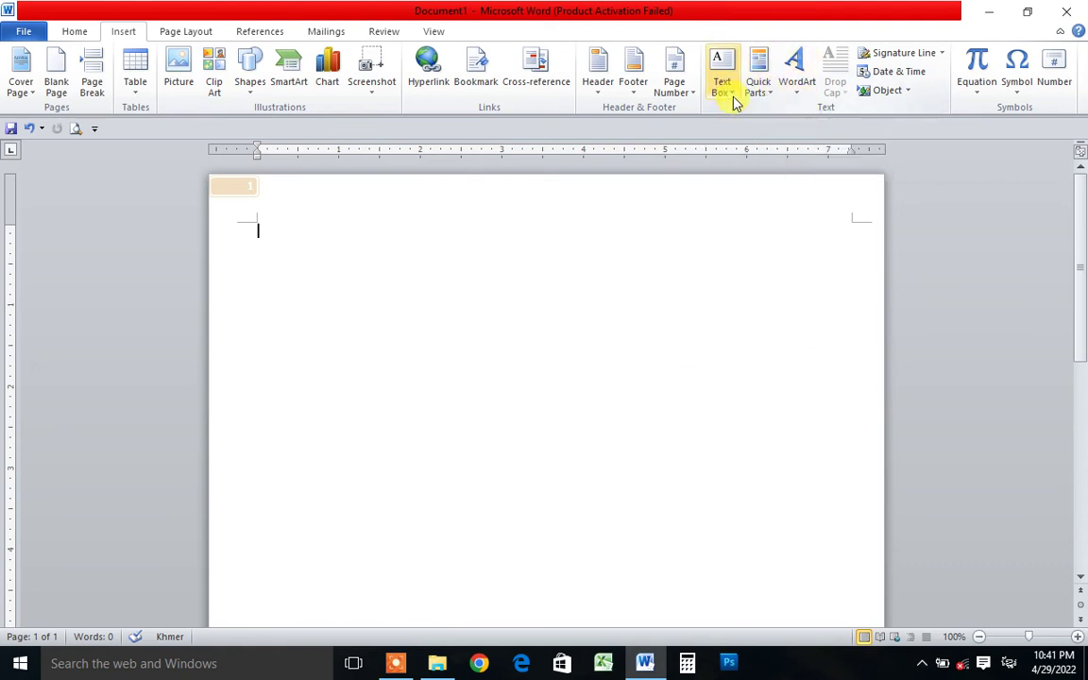
# - Insert a simple pull-quote text box and move it to mid-page
pyautogui.click(735, 101)
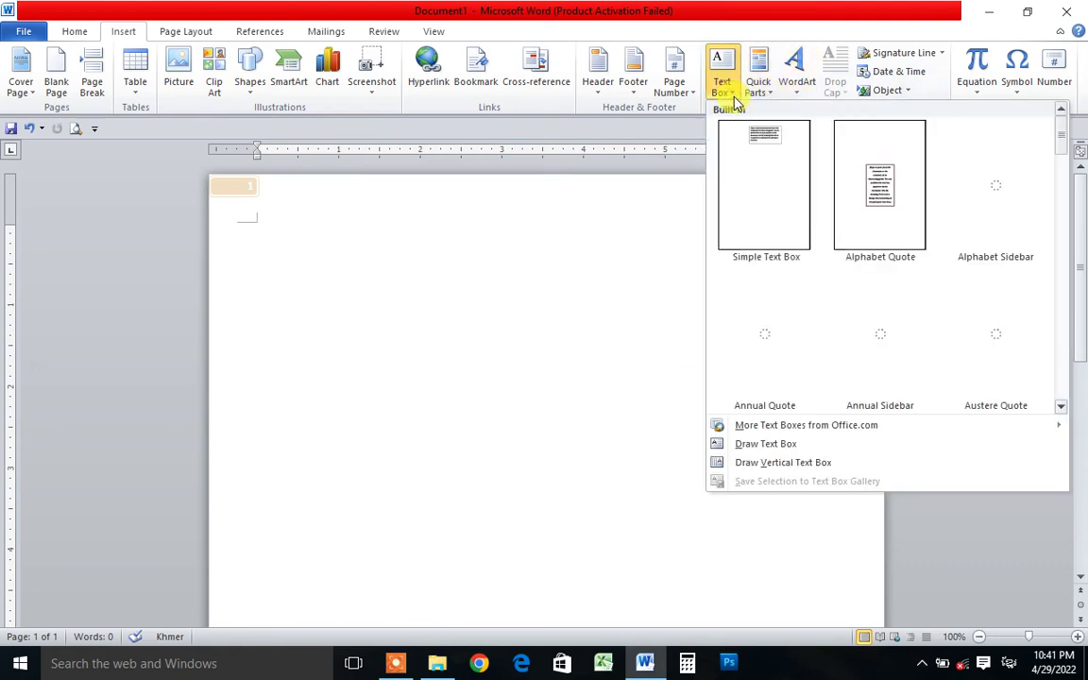
pyautogui.click(774, 188)
pyautogui.moveTo(596, 224)
pyautogui.mouseDown()
pyautogui.moveTo(544, 405)
pyautogui.moveTo(602, 314)
pyautogui.mouseUp()
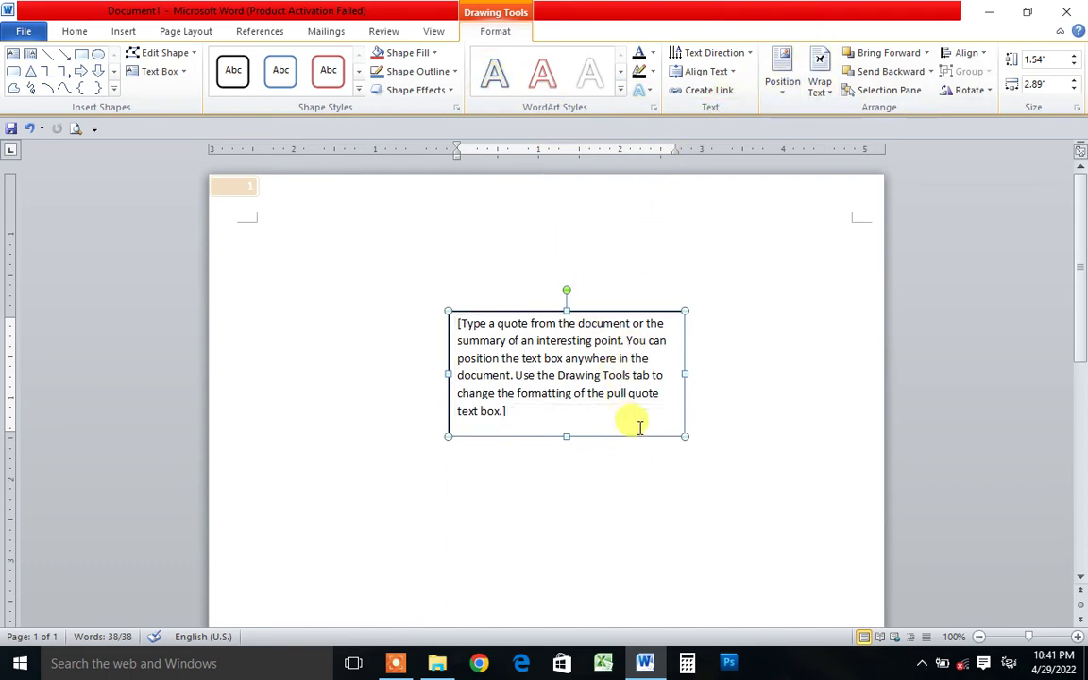
# - Replace the placeholder quote with the Khmer text 'សកកស្ស្បូ្មេ្ញនខងកលហលហលណក'
pyautogui.moveTo(537, 416); pyautogui.dragTo(442, 306)
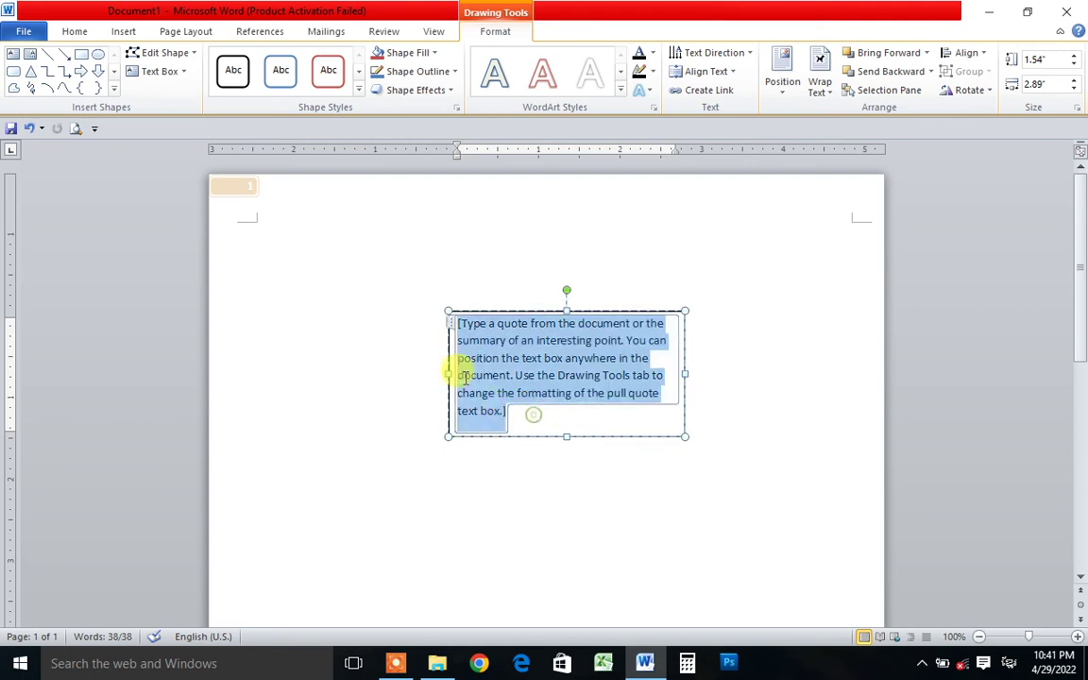
pyautogui.click(824, 408)
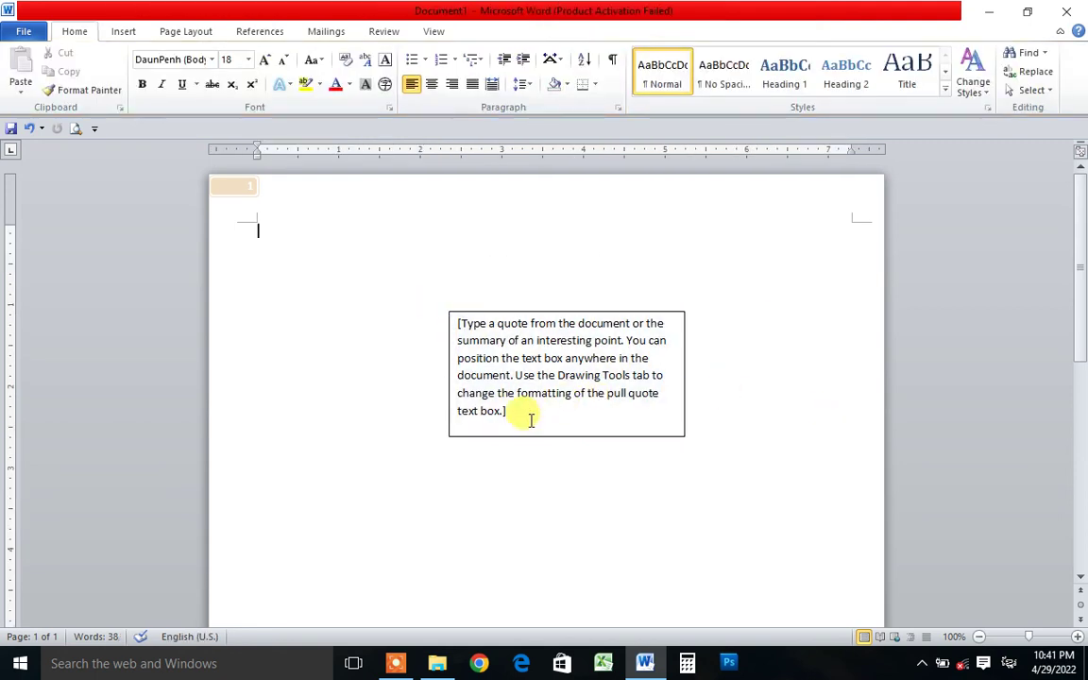
pyautogui.moveTo(526, 417); pyautogui.dragTo(443, 319)
pyautogui.moveTo(507, 412); pyautogui.dragTo(459, 325)
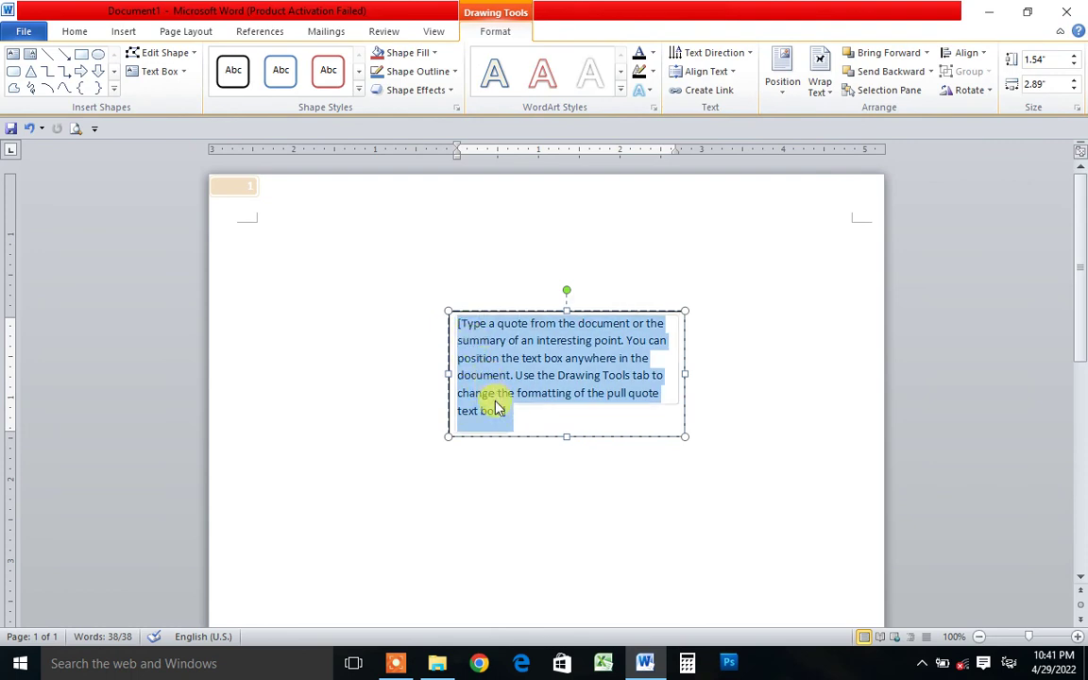
pyautogui.press('Delete')
pyautogui.write('សកកស្ស្បូ្មេ្ញនខងកលហលហលណក')
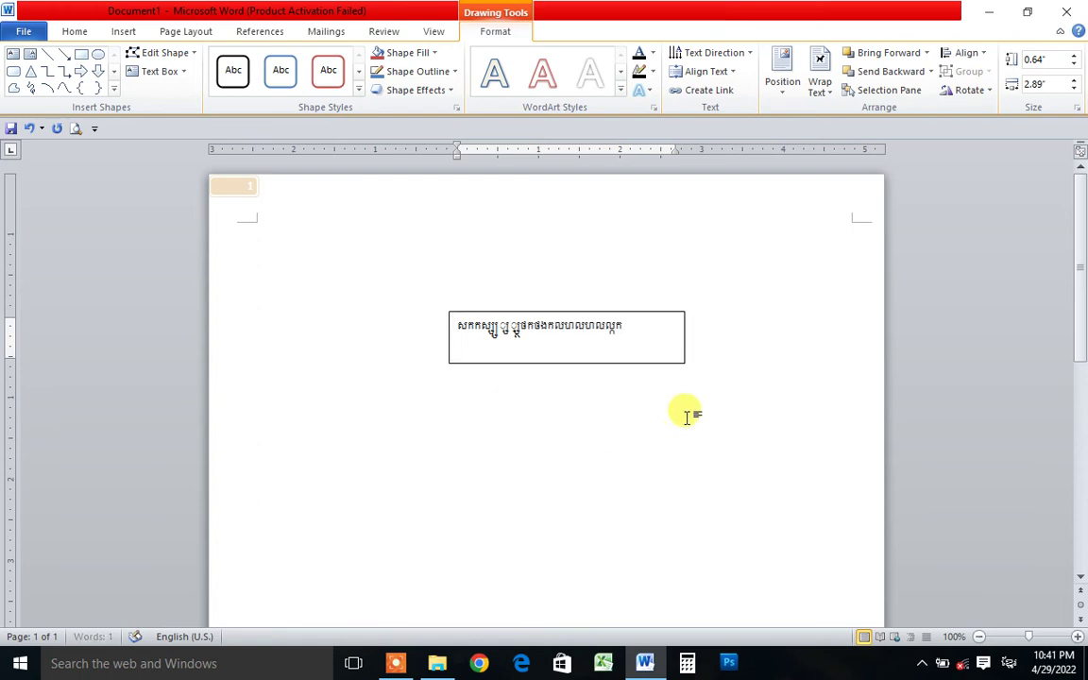
# - Move the Khmer text box to the upper right of the page
pyautogui.click(687, 413)
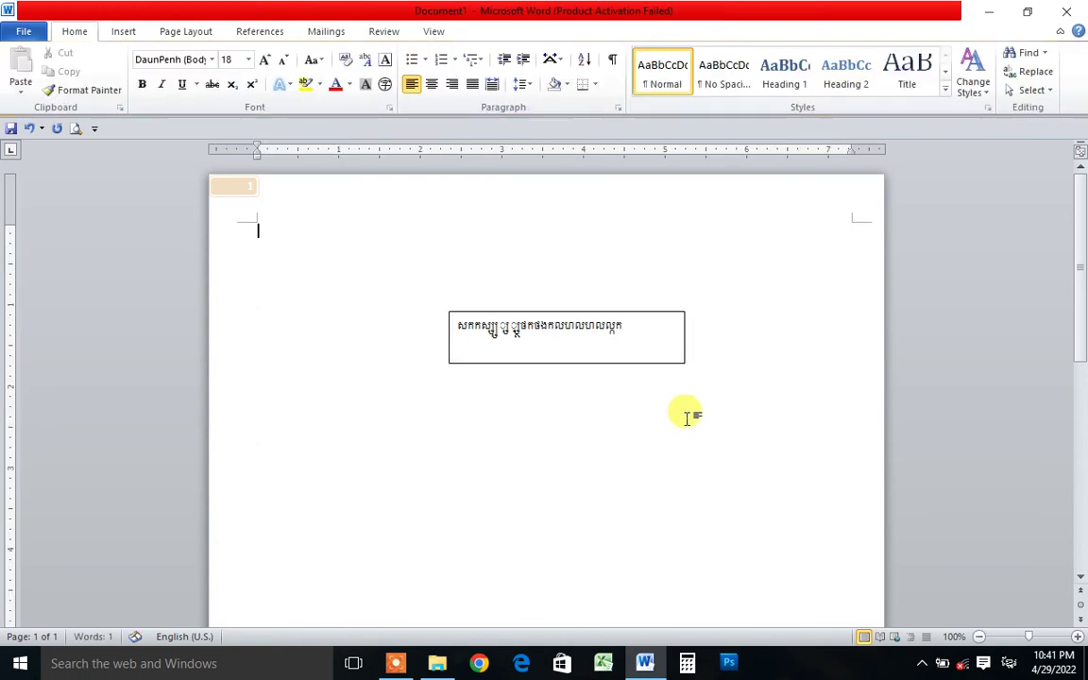
pyautogui.moveTo(638, 316); pyautogui.dragTo(446, 251)
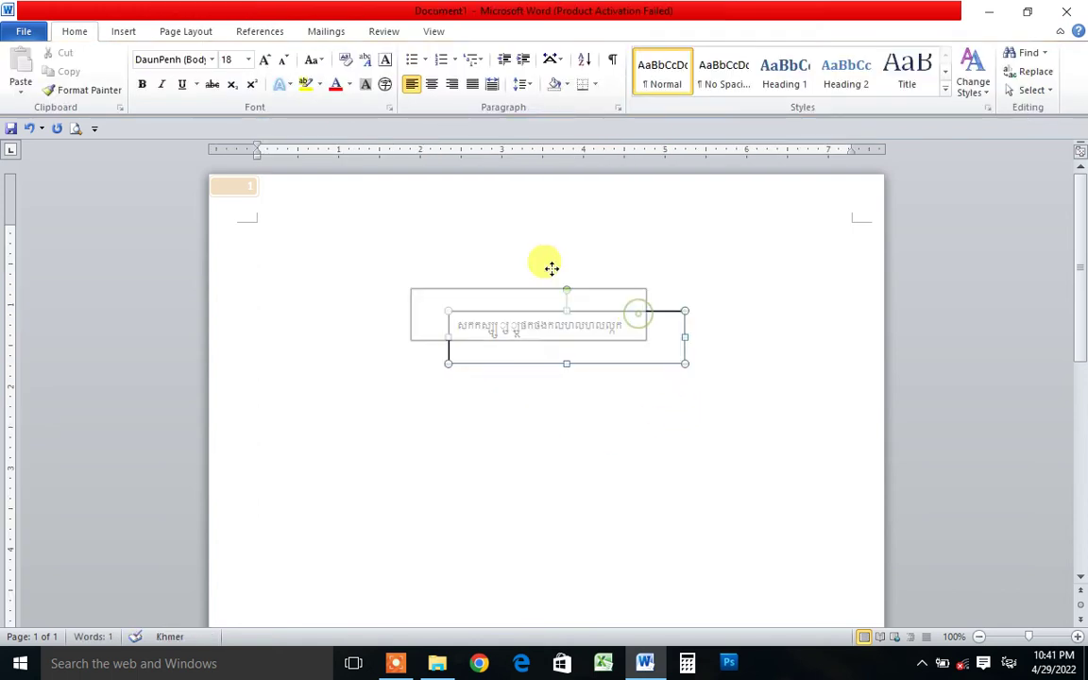
pyautogui.click(507, 322)
pyautogui.click(450, 297)
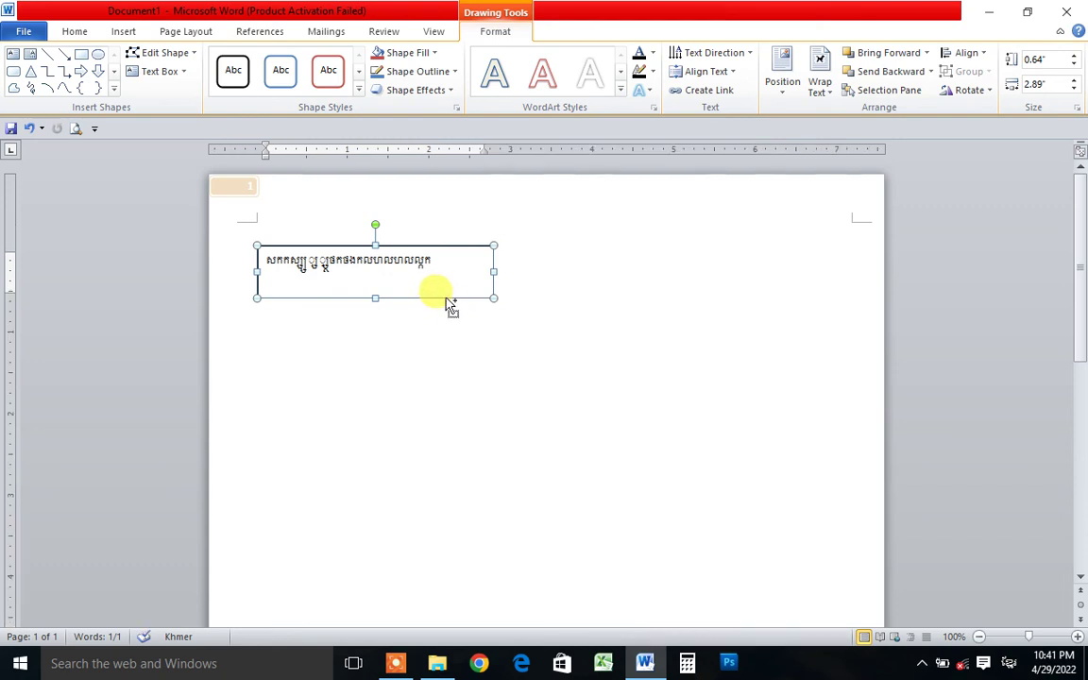
pyautogui.moveTo(444, 298)
pyautogui.mouseDown()
pyautogui.moveTo(605, 428)
pyautogui.moveTo(759, 418)
pyautogui.mouseUp()
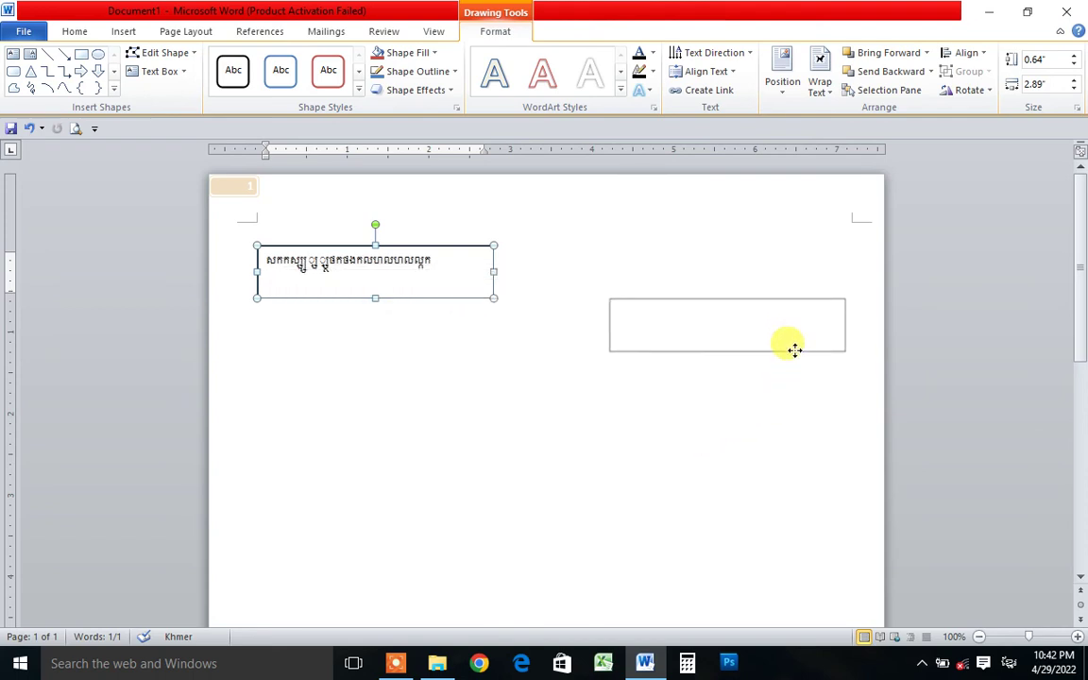
pyautogui.moveTo(759, 418); pyautogui.dragTo(758, 324)
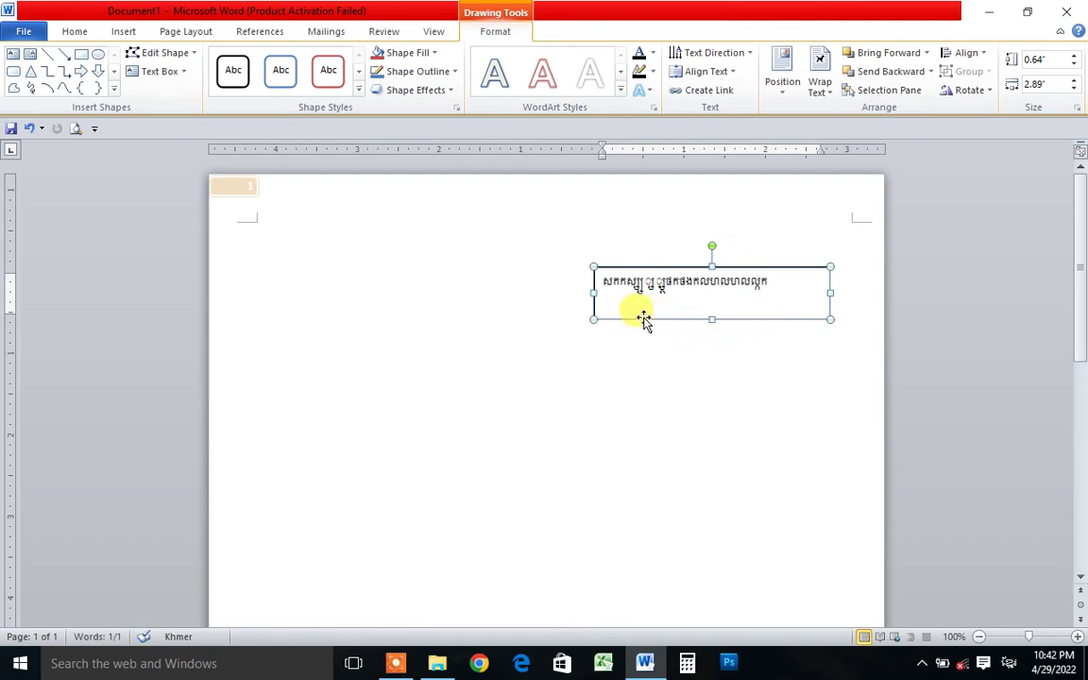
# - Ctrl-drag three copies of the text box, staggered lower on the page
pyautogui.keyDown('ctrl'); pyautogui.moveTo(646, 327); pyautogui.dragTo(457, 410); pyautogui.keyUp('ctrl')
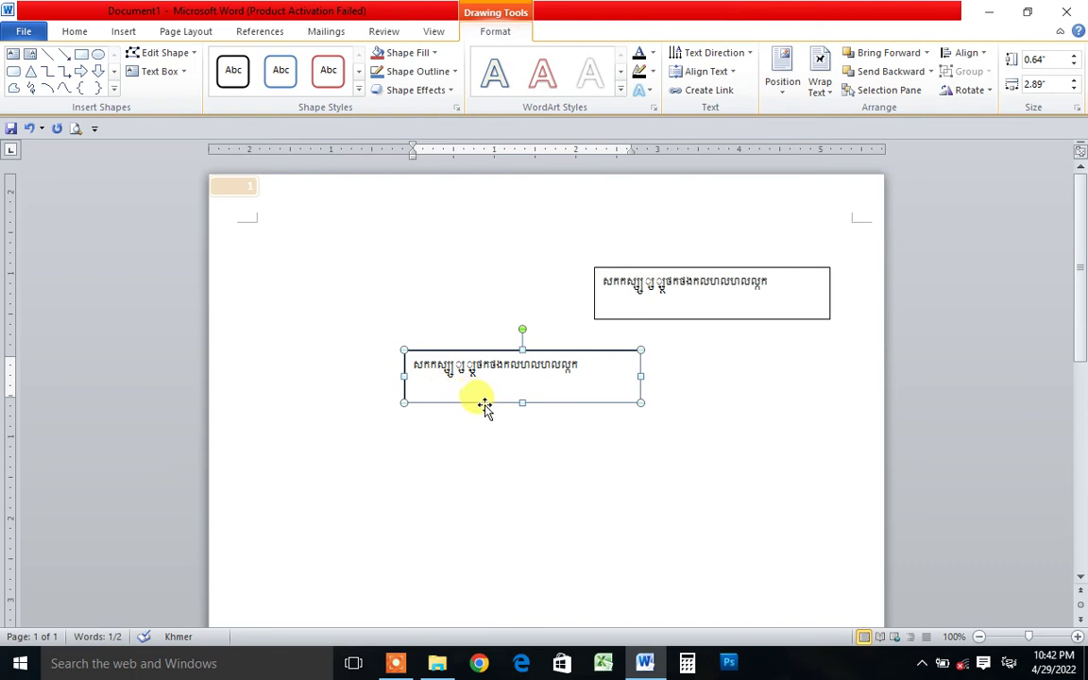
pyautogui.keyDown('ctrl'); pyautogui.moveTo(481, 402); pyautogui.dragTo(467, 531); pyautogui.keyUp('ctrl')
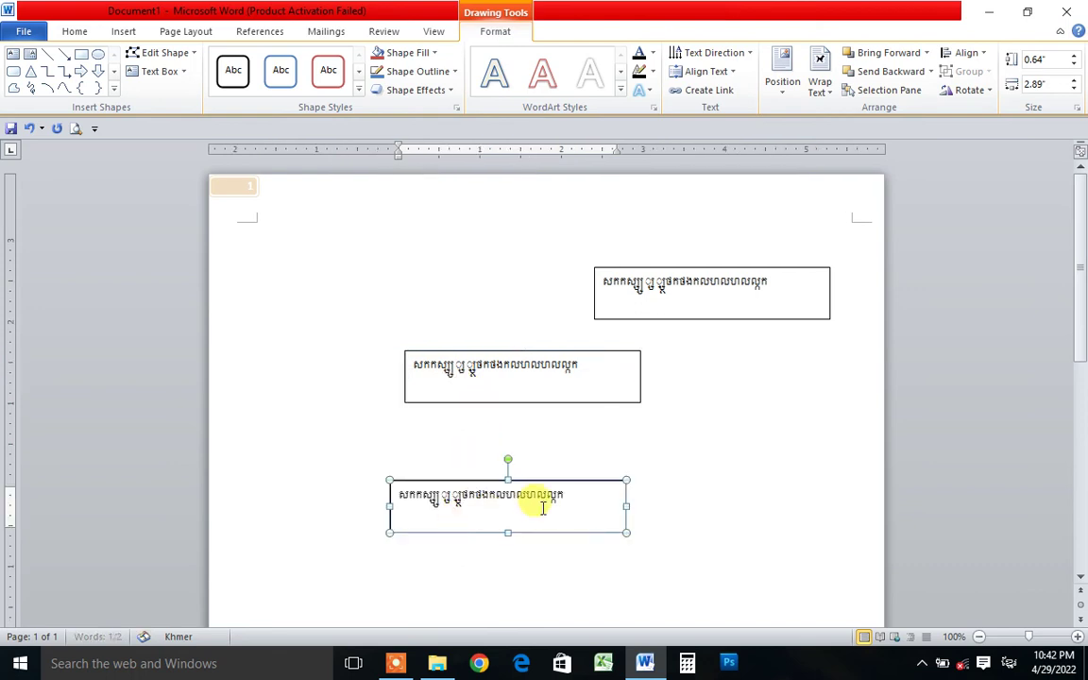
pyautogui.keyDown('ctrl'); pyautogui.moveTo(570, 484); pyautogui.dragTo(746, 418); pyautogui.keyUp('ctrl')
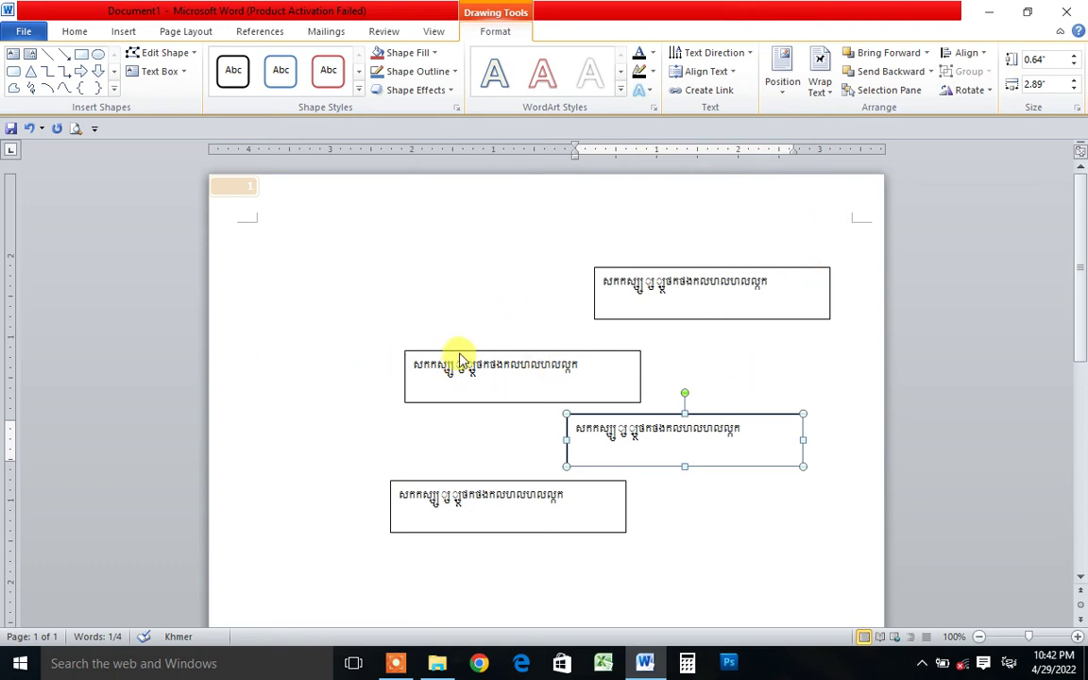
pyautogui.click(708, 317)
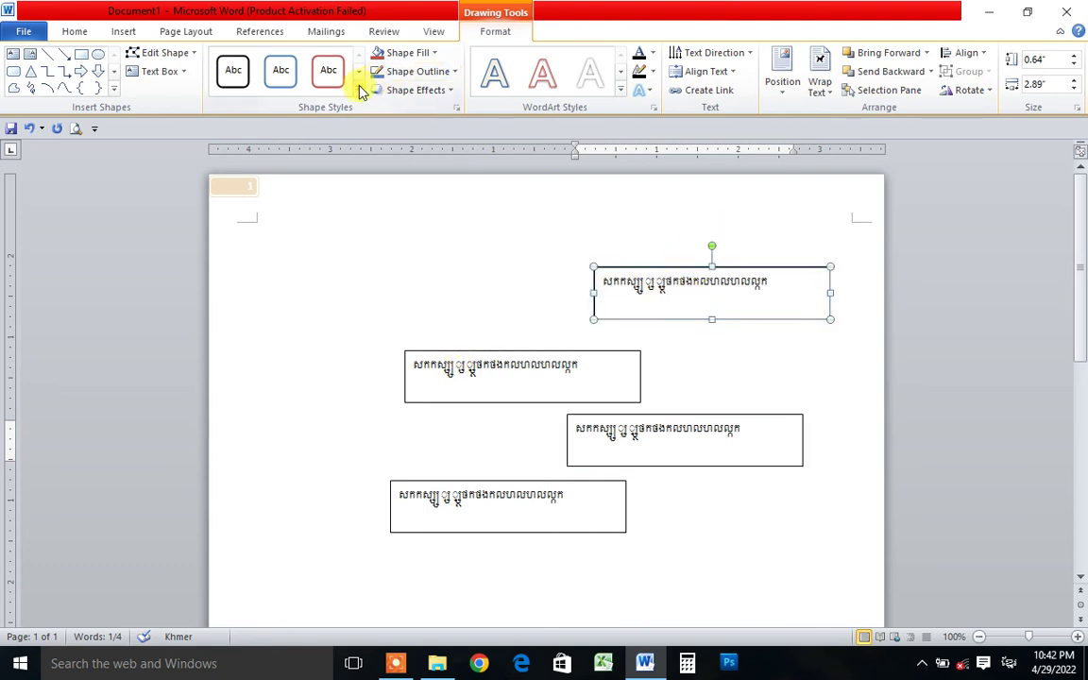
pyautogui.click(359, 88)
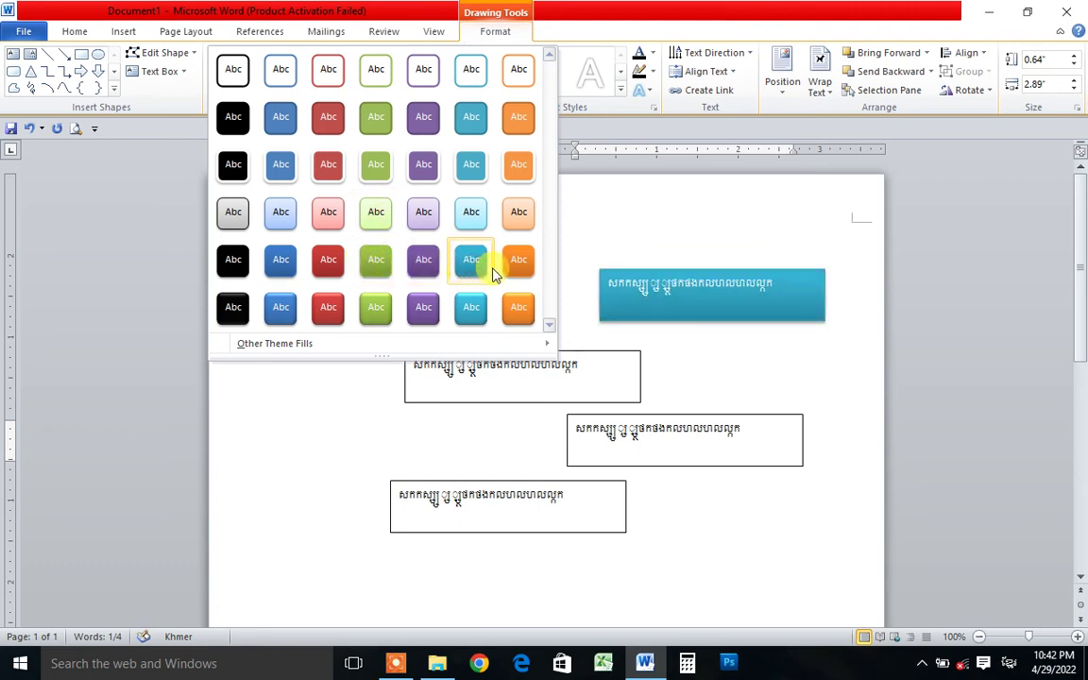
pyautogui.click(589, 218)
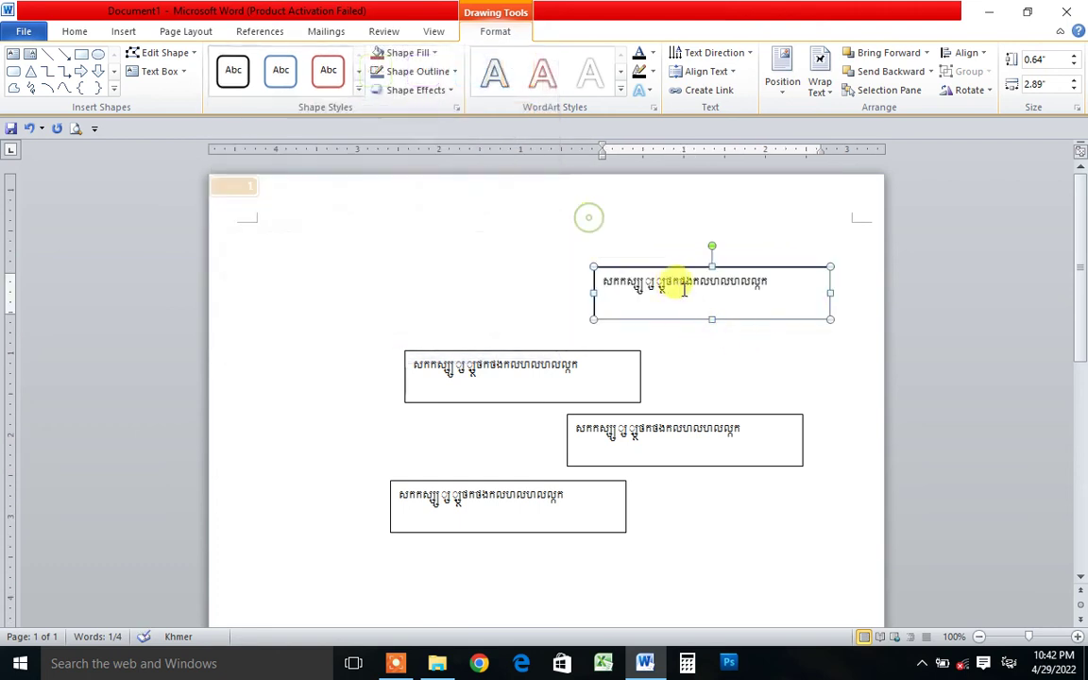
pyautogui.click(680, 326)
pyautogui.click(735, 267)
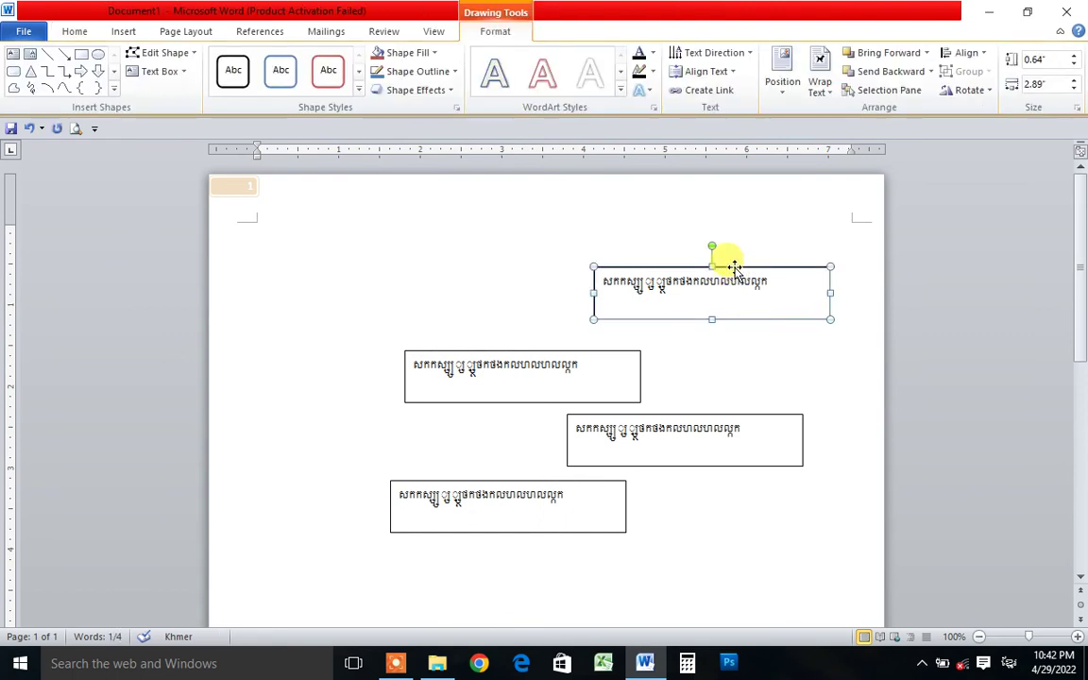
pyautogui.click(745, 323)
pyautogui.click(734, 267)
pyautogui.rightClick(734, 267)
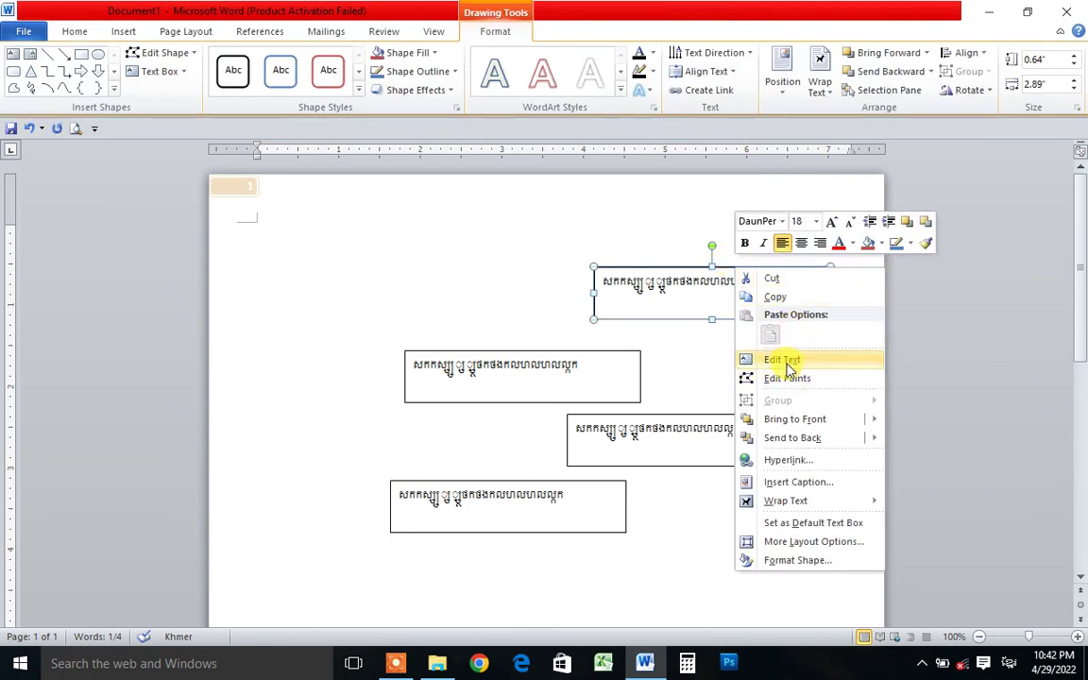
pyautogui.click(602, 210)
pyautogui.click(716, 373)
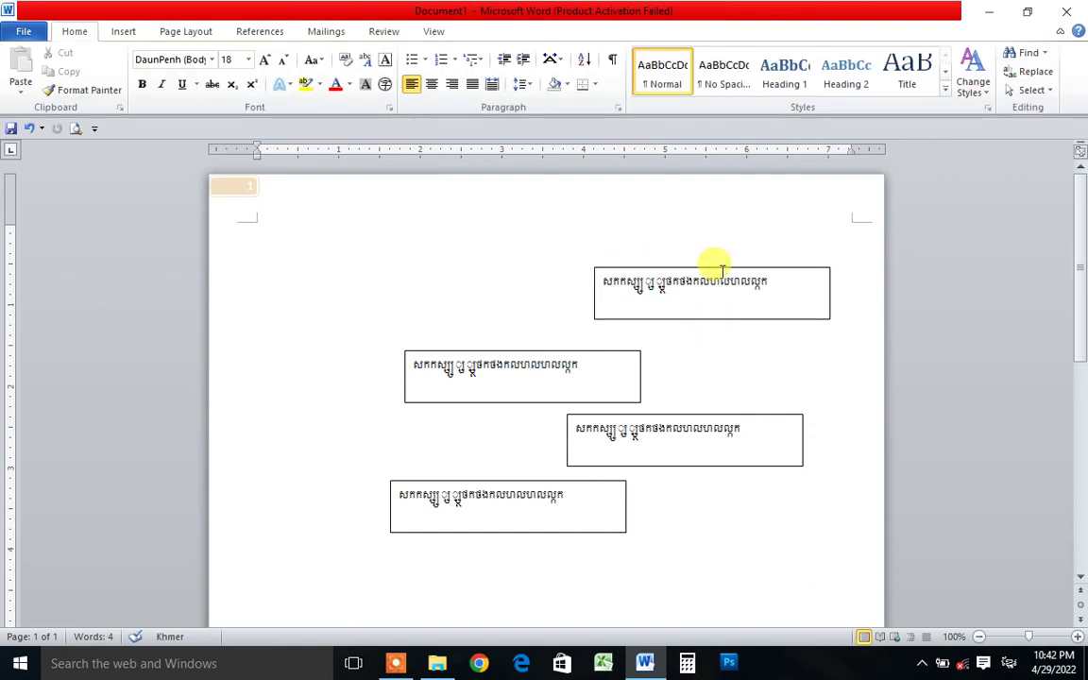
pyautogui.click(718, 268)
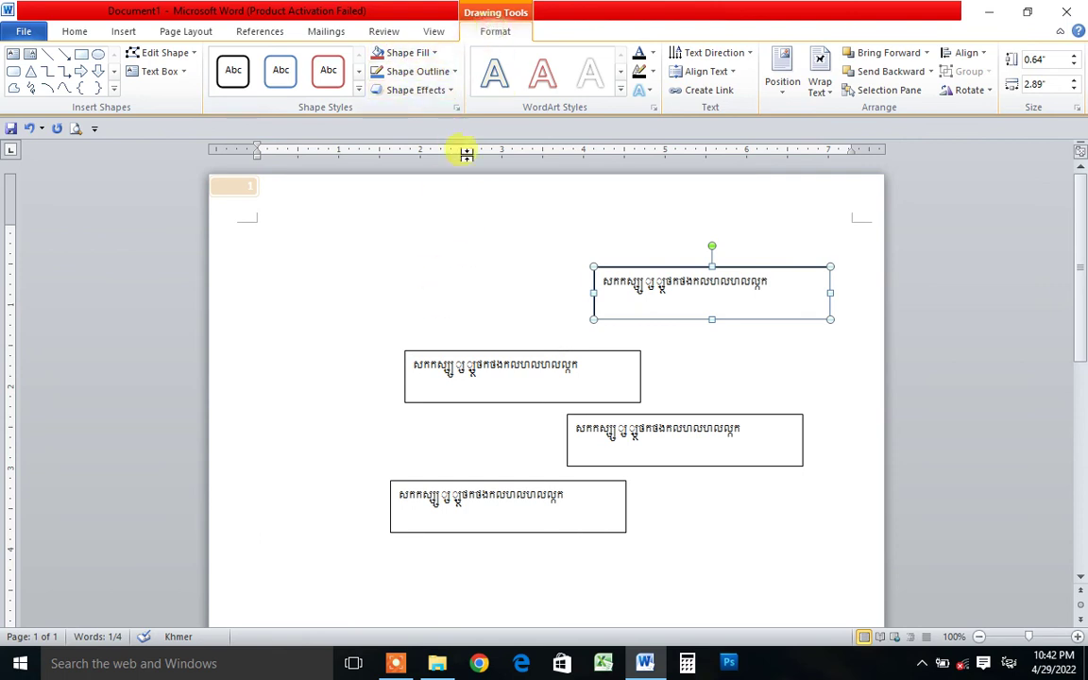
# - Remove the top text box's outline with No Outline
pyautogui.click(449, 80)
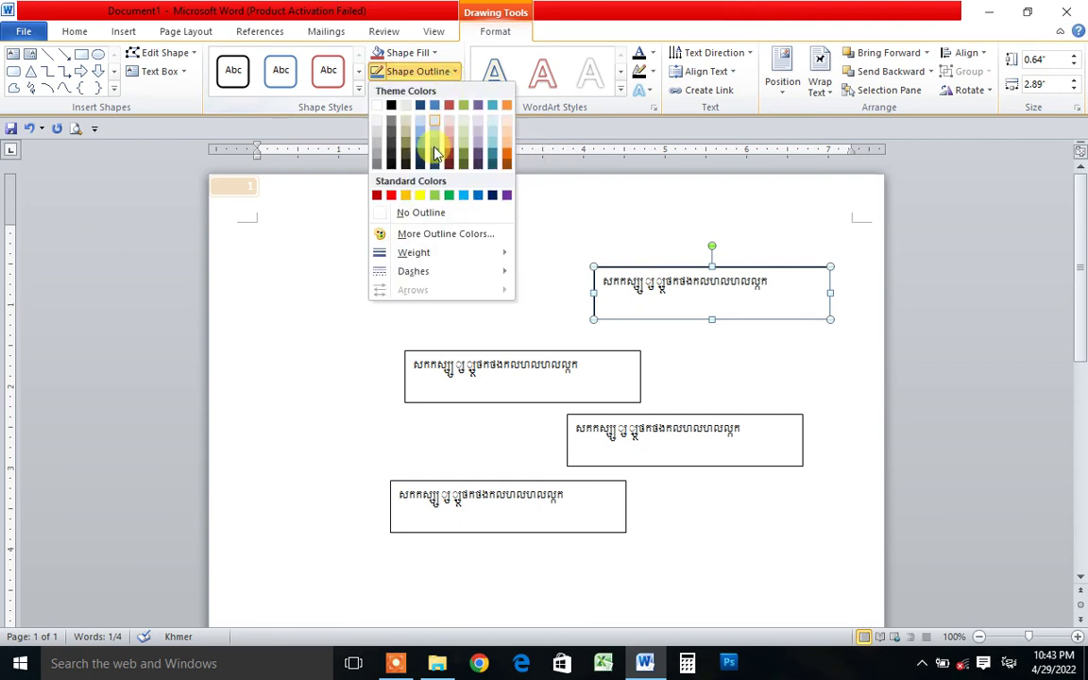
pyautogui.click(406, 215)
pyautogui.click(417, 280)
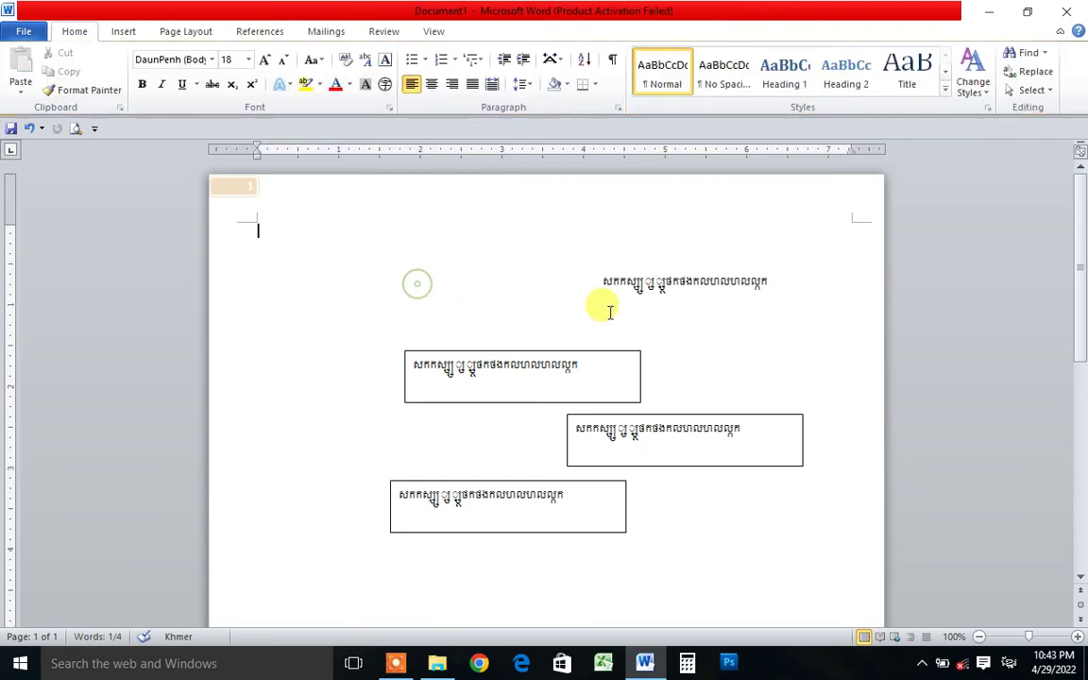
pyautogui.click(703, 281)
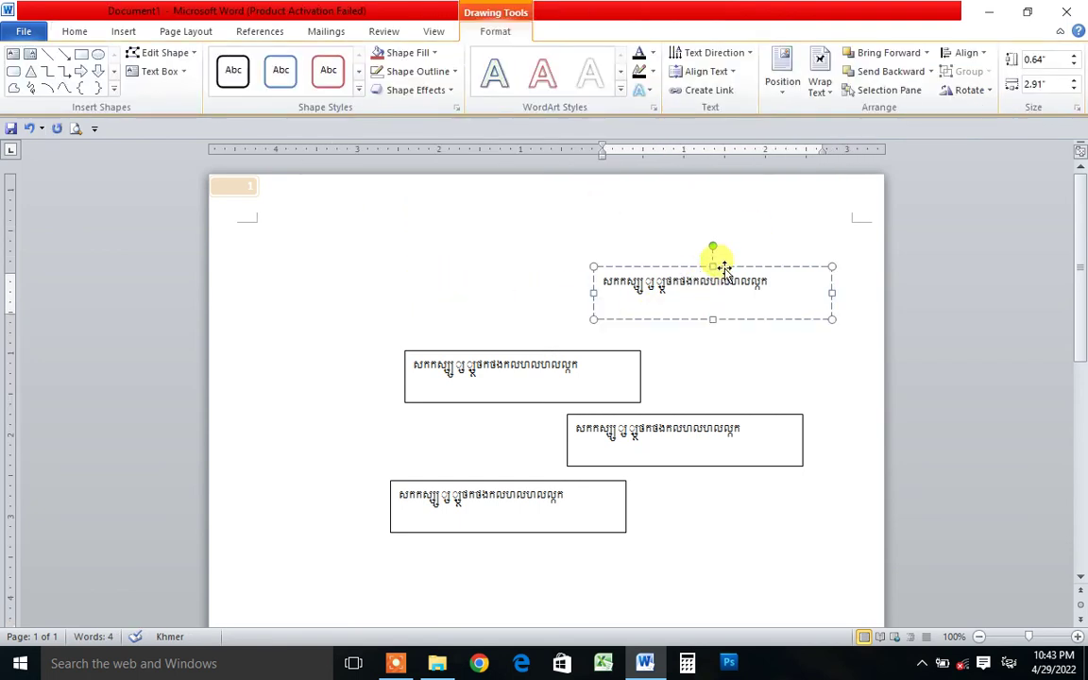
# - Resize the box to one line about 2.48" wide and place it inside the top-right margin
pyautogui.moveTo(514, 217)
pyautogui.mouseDown()
pyautogui.moveTo(553, 219)
pyautogui.moveTo(404, 230)
pyautogui.moveTo(450, 199)
pyautogui.mouseUp()
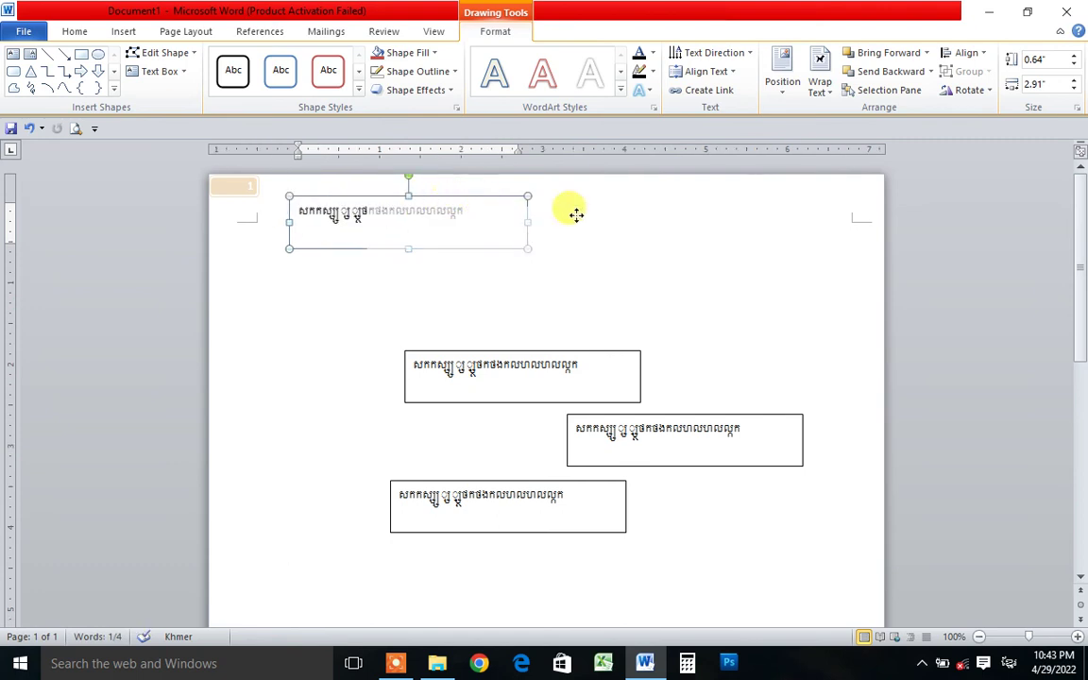
pyautogui.moveTo(794, 181); pyautogui.dragTo(798, 181)
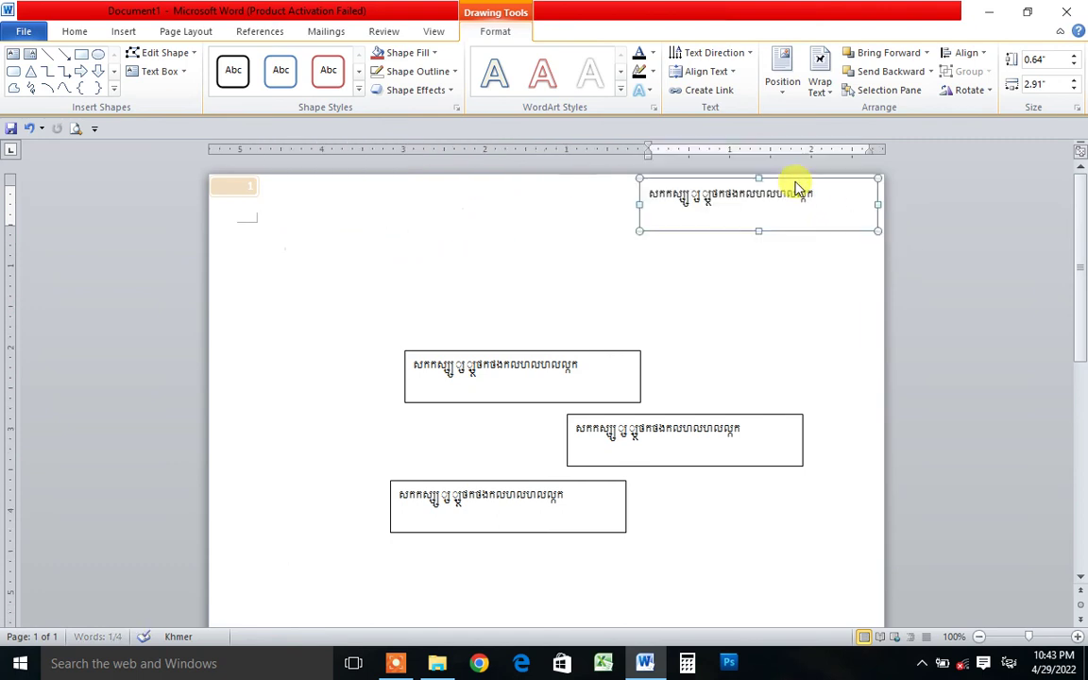
pyautogui.moveTo(878, 204); pyautogui.dragTo(820, 207)
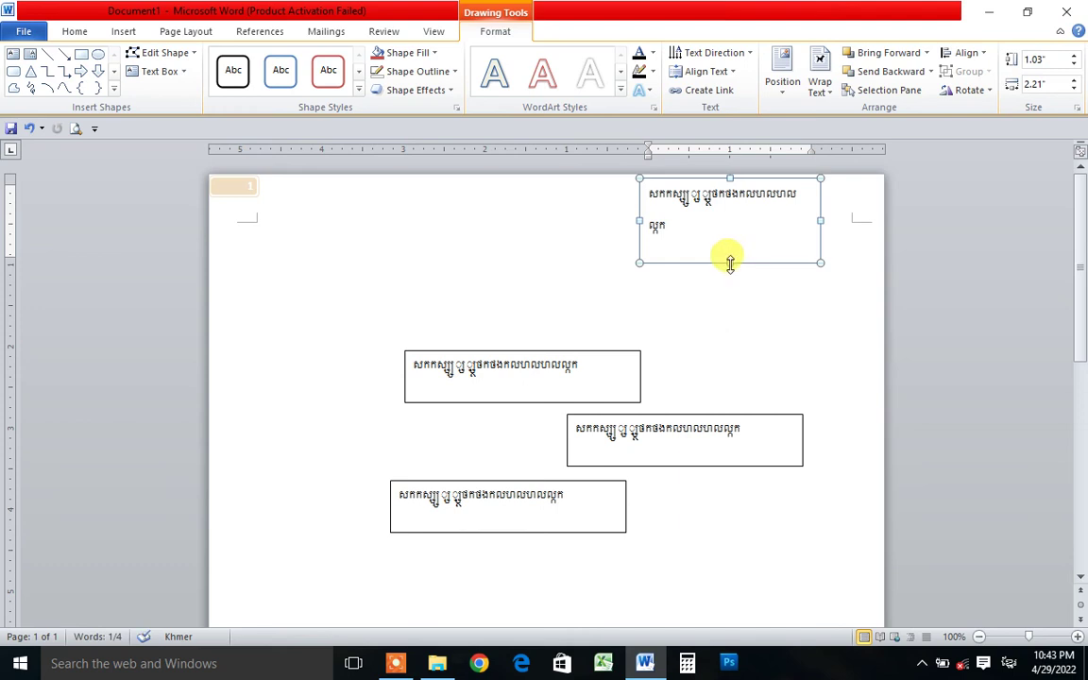
pyautogui.moveTo(730, 262); pyautogui.dragTo(729, 222)
pyautogui.moveTo(822, 198)
pyautogui.mouseDown()
pyautogui.moveTo(843, 200)
pyautogui.moveTo(847, 185)
pyautogui.mouseUp()
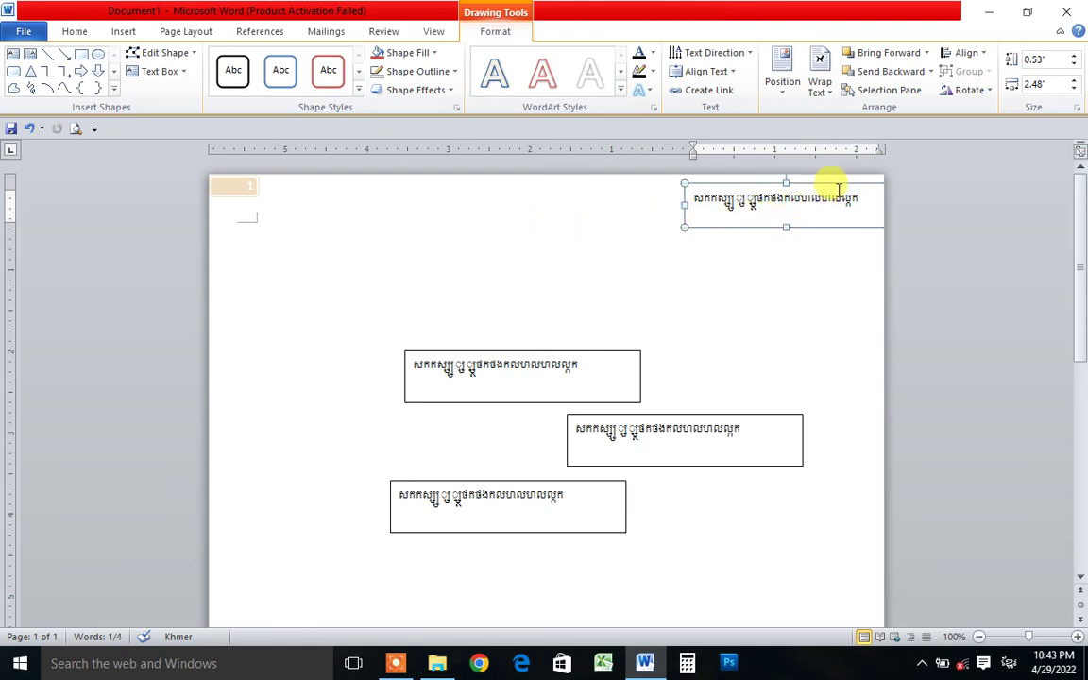
pyautogui.moveTo(828, 181); pyautogui.dragTo(828, 177)
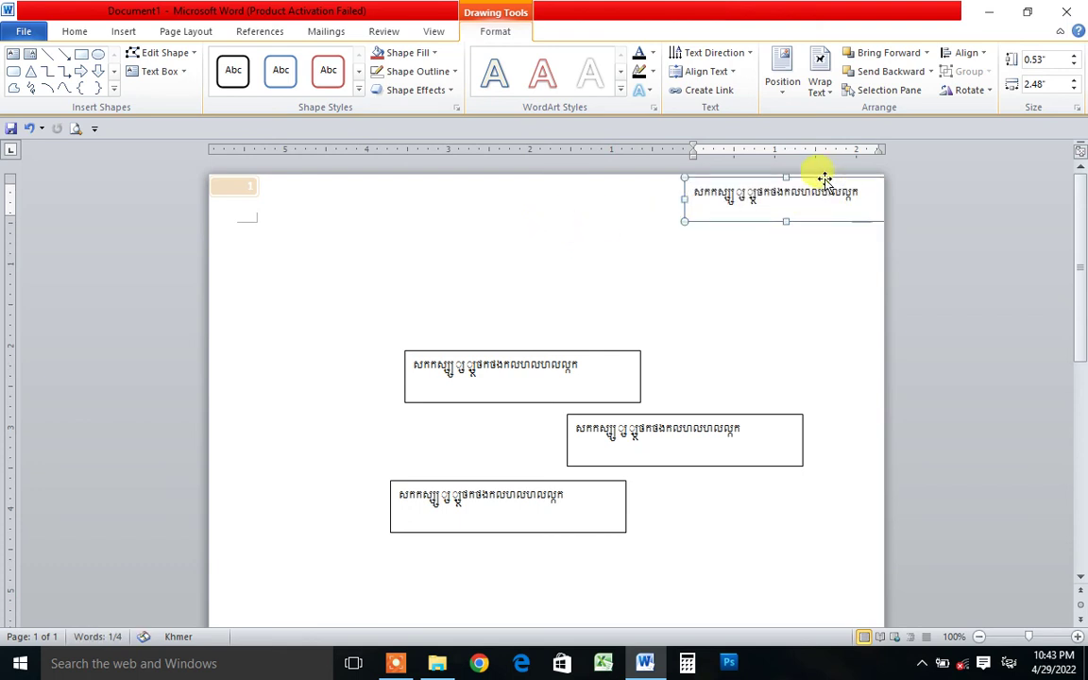
pyautogui.moveTo(829, 222); pyautogui.dragTo(837, 227)
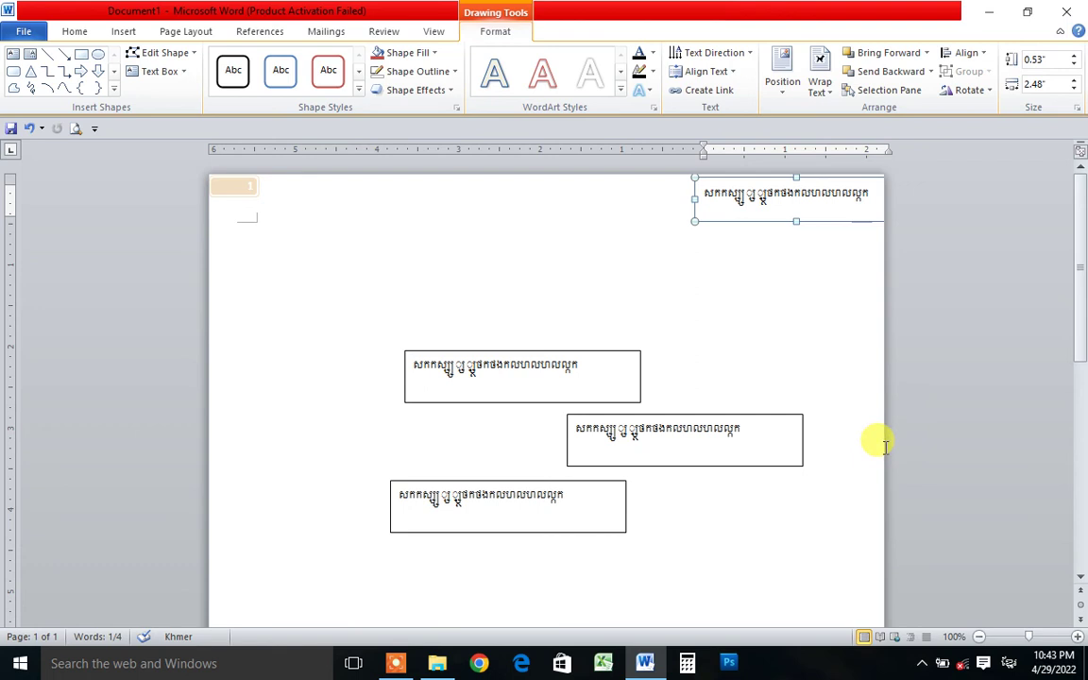
pyautogui.moveTo(826, 226); pyautogui.dragTo(731, 303)
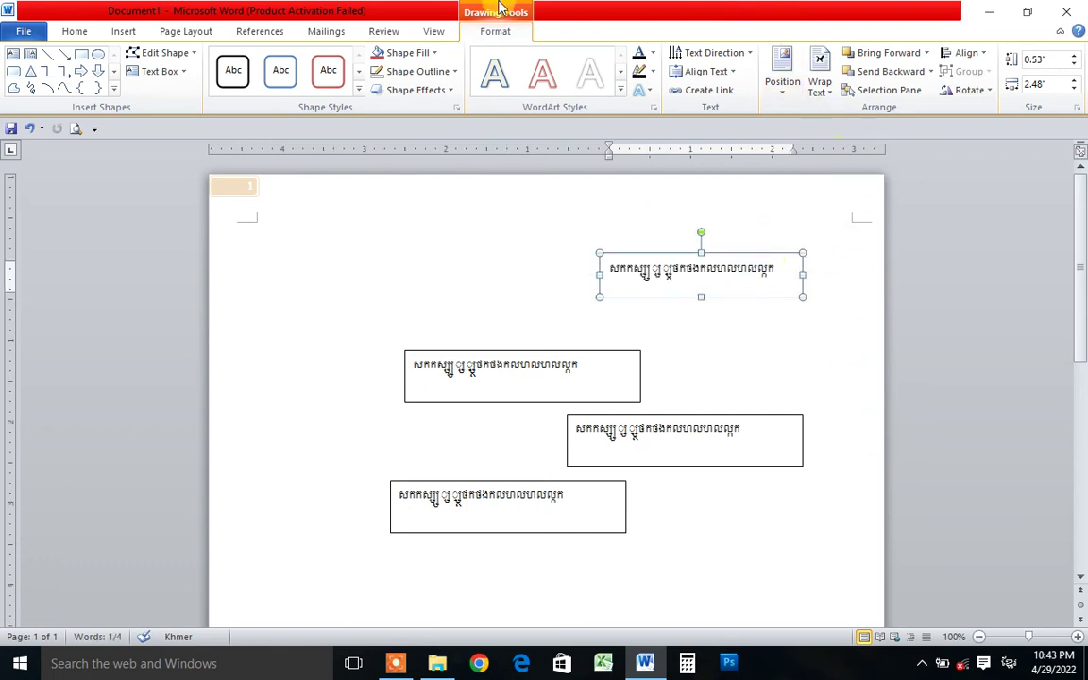
pyautogui.click(289, 256)
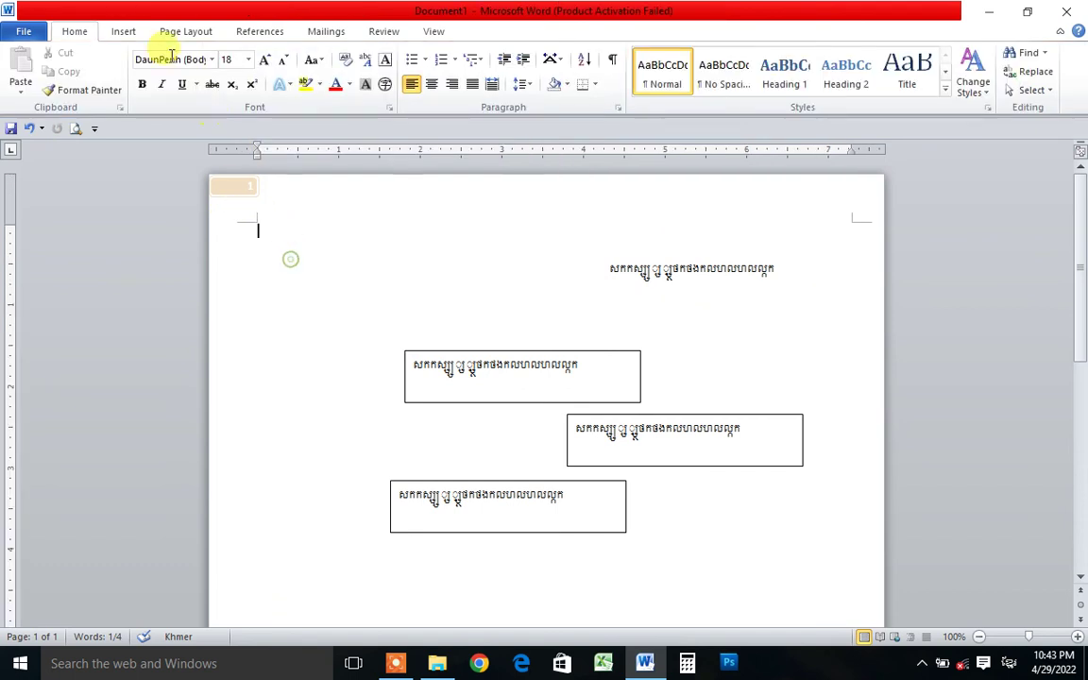
pyautogui.click(124, 31)
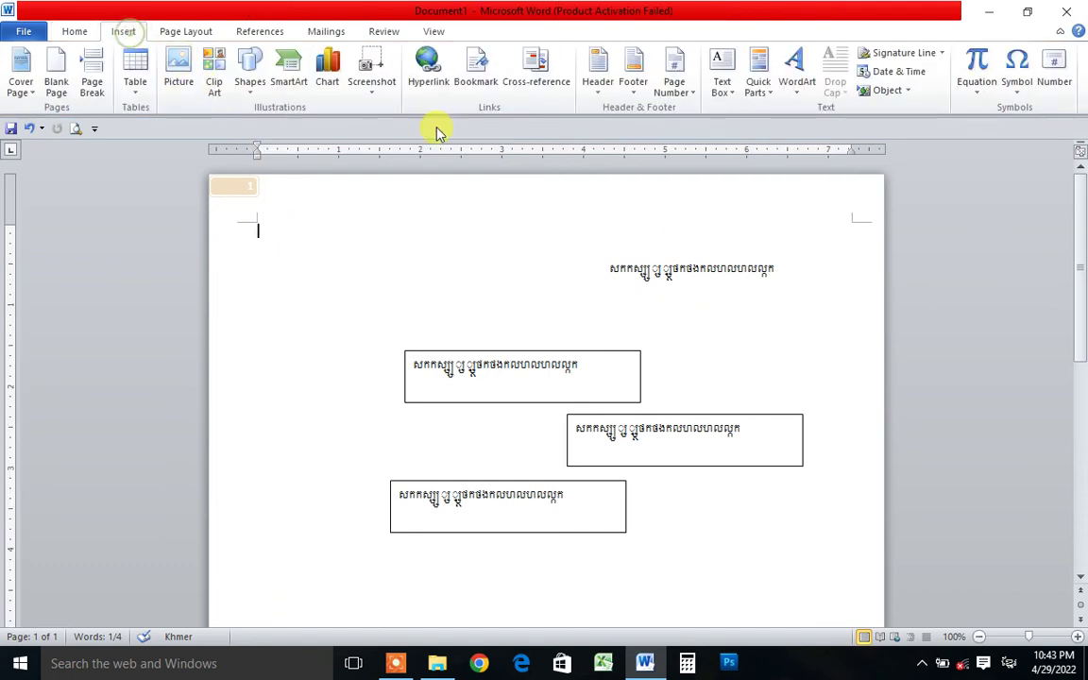
pyautogui.click(772, 95)
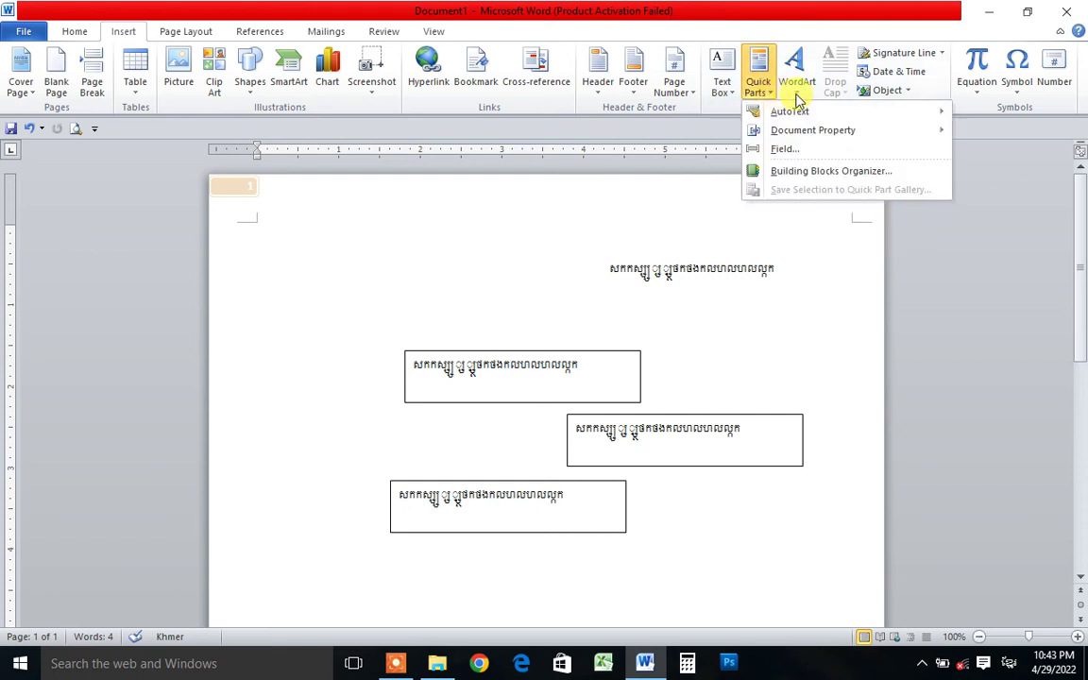
pyautogui.moveTo(846, 114)
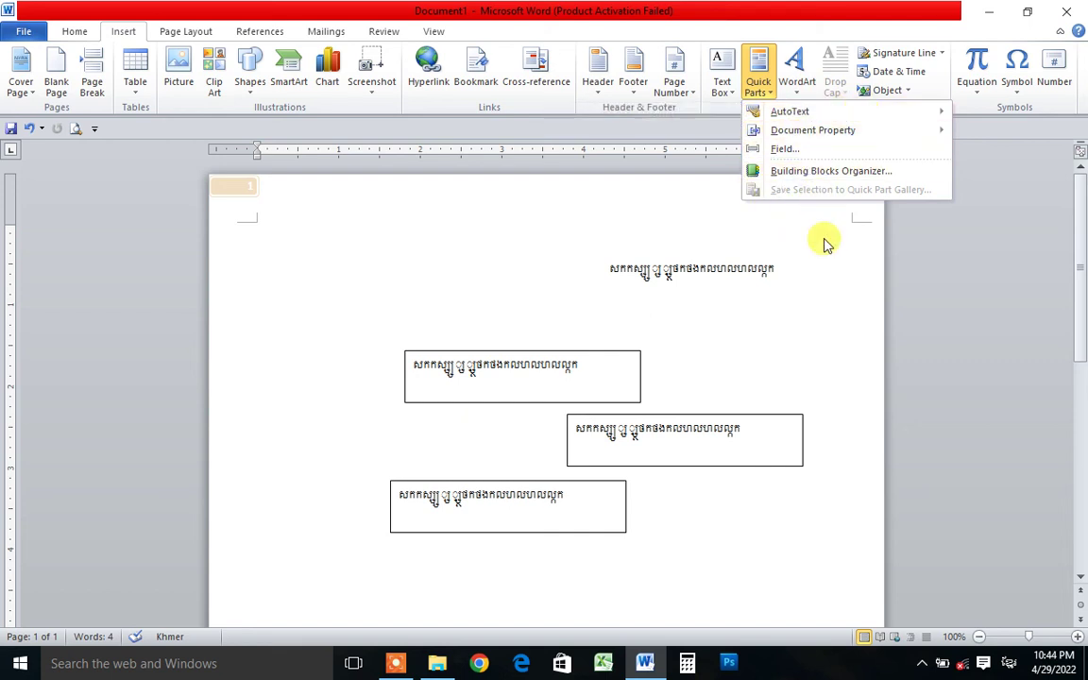
pyautogui.click(551, 247)
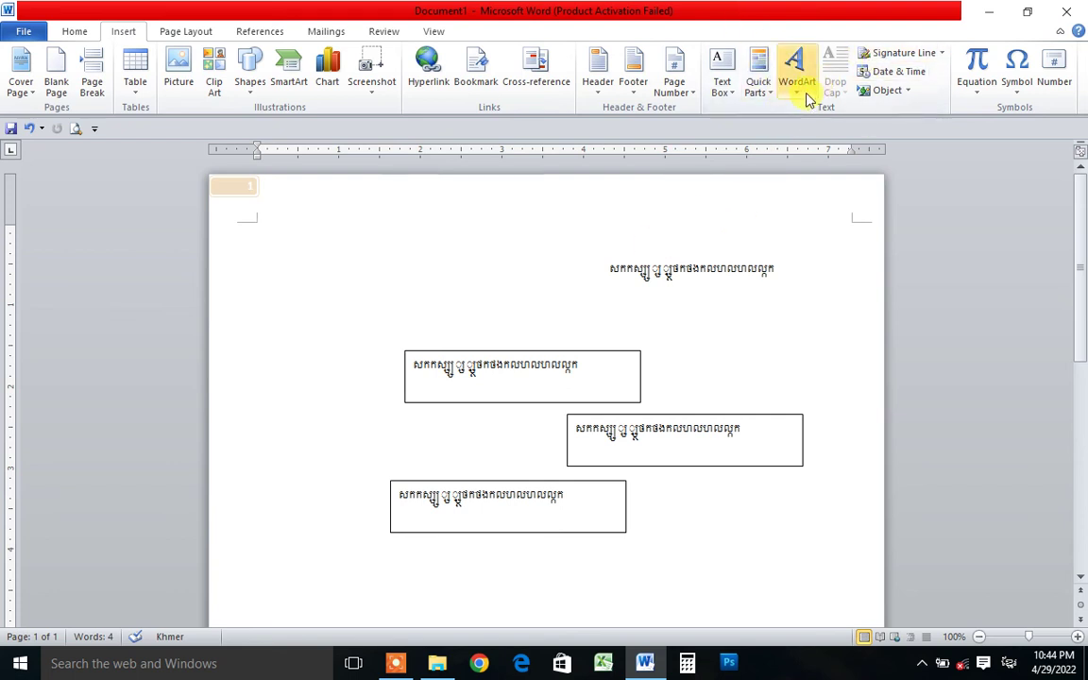
# - Insert an orange-style WordArt and replace its placeholder with Khmer text
pyautogui.click(799, 95)
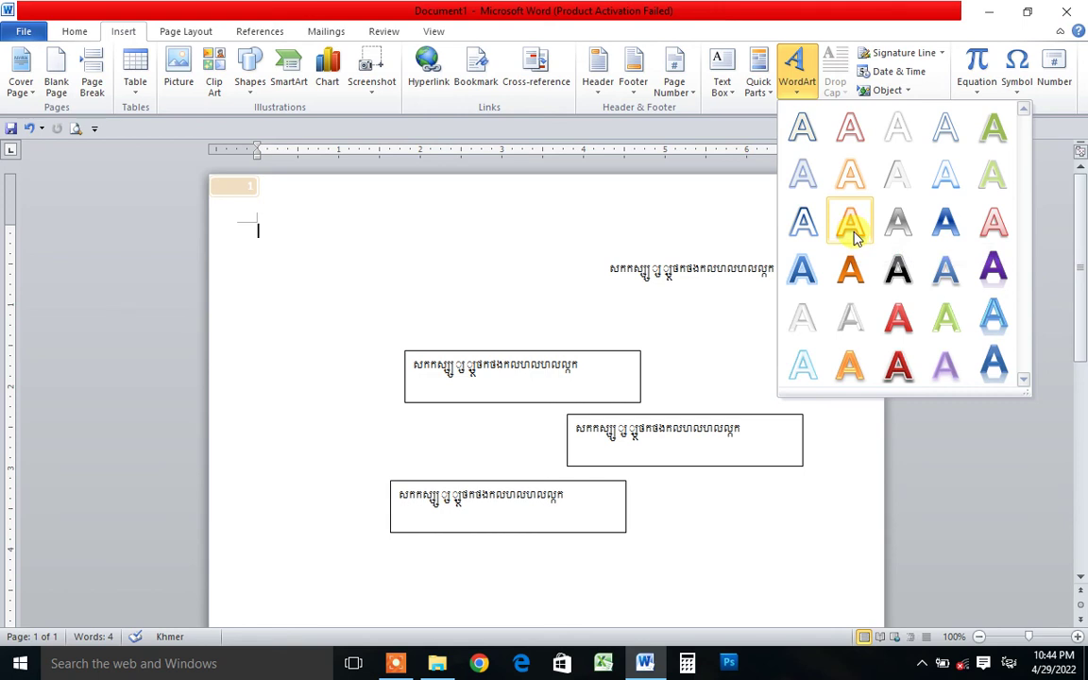
pyautogui.click(852, 237)
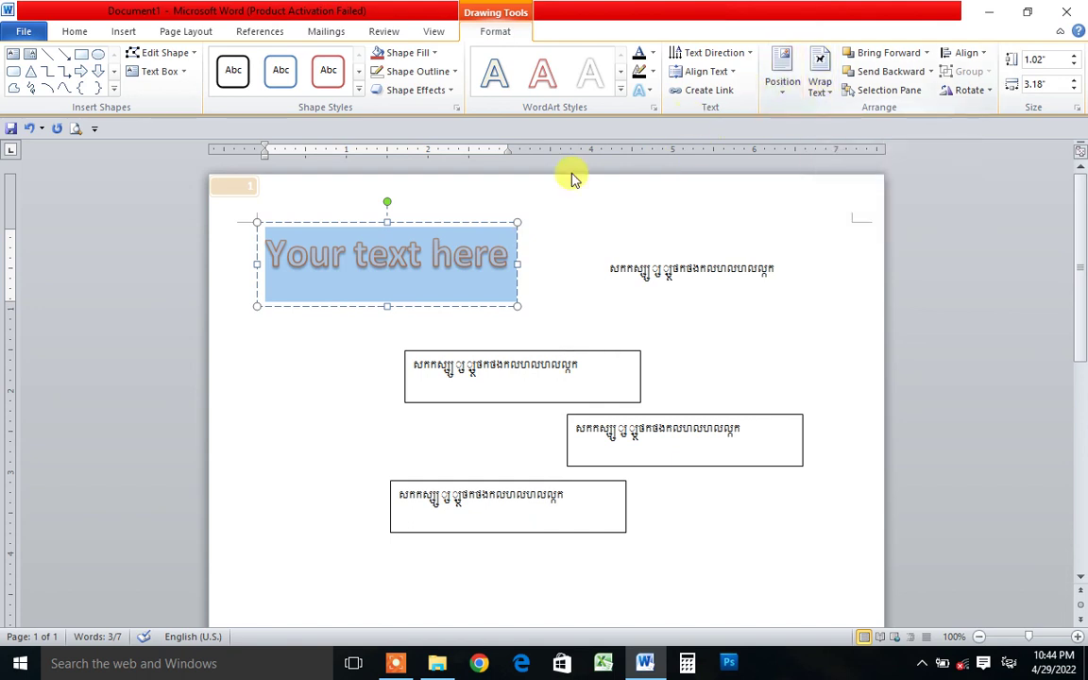
pyautogui.click(510, 263)
pyautogui.moveTo(510, 262); pyautogui.dragTo(231, 272)
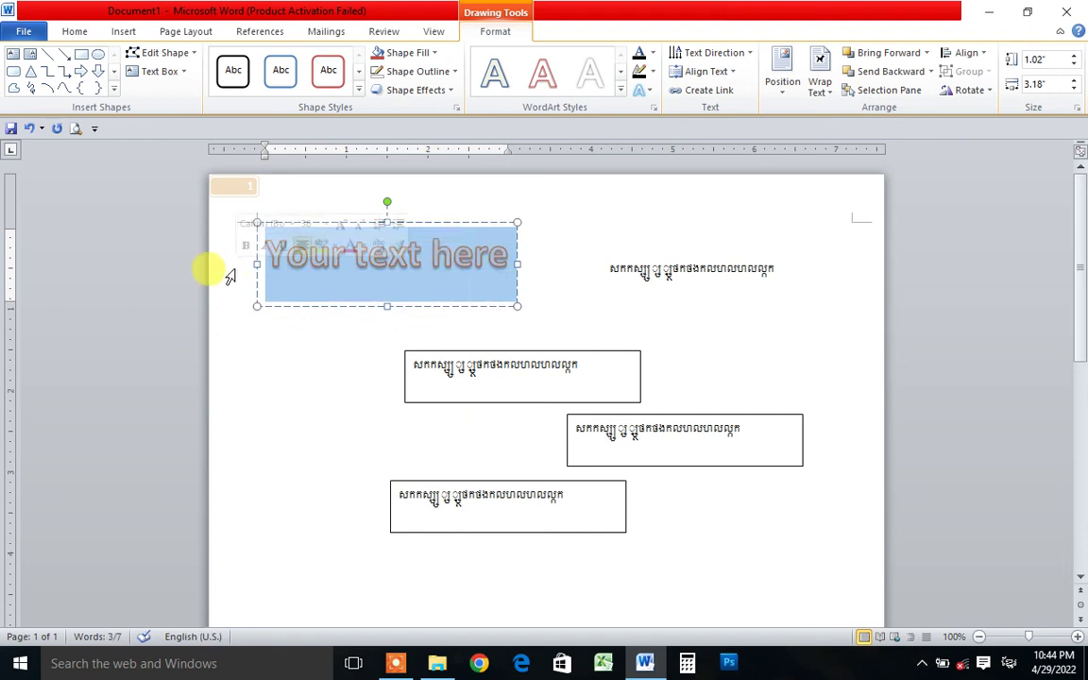
pyautogui.write('ទទកាមផ្បួ០០០០')
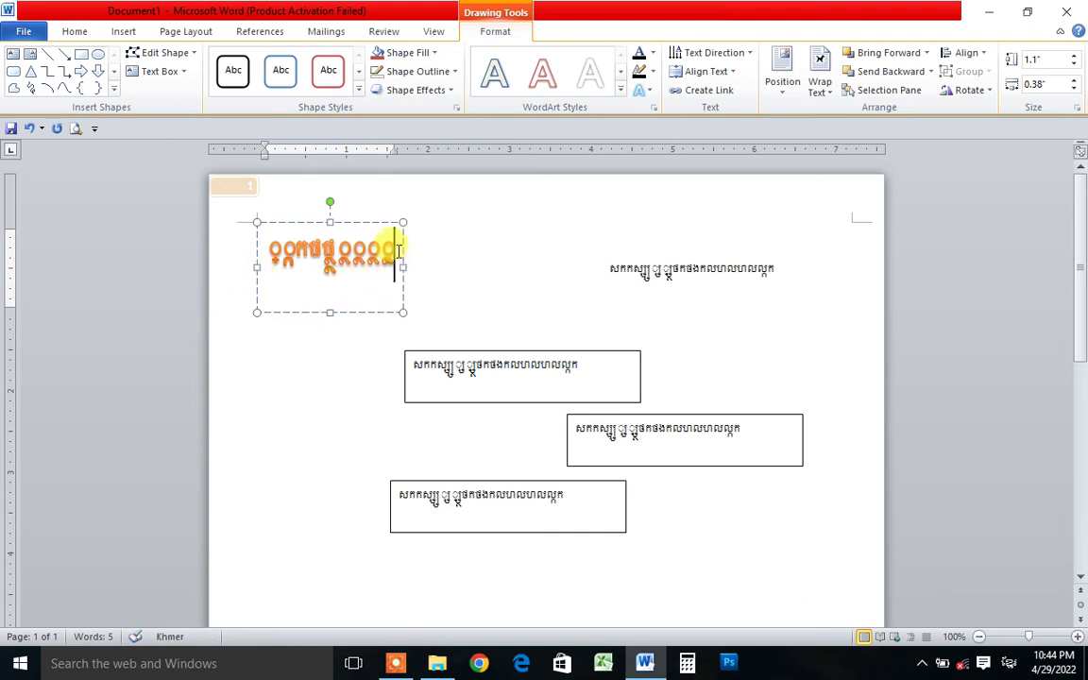
# - Set the WordArt text font to Khmer OS Muol Light
pyautogui.moveTo(398, 248); pyautogui.dragTo(221, 202)
pyautogui.click(76, 32)
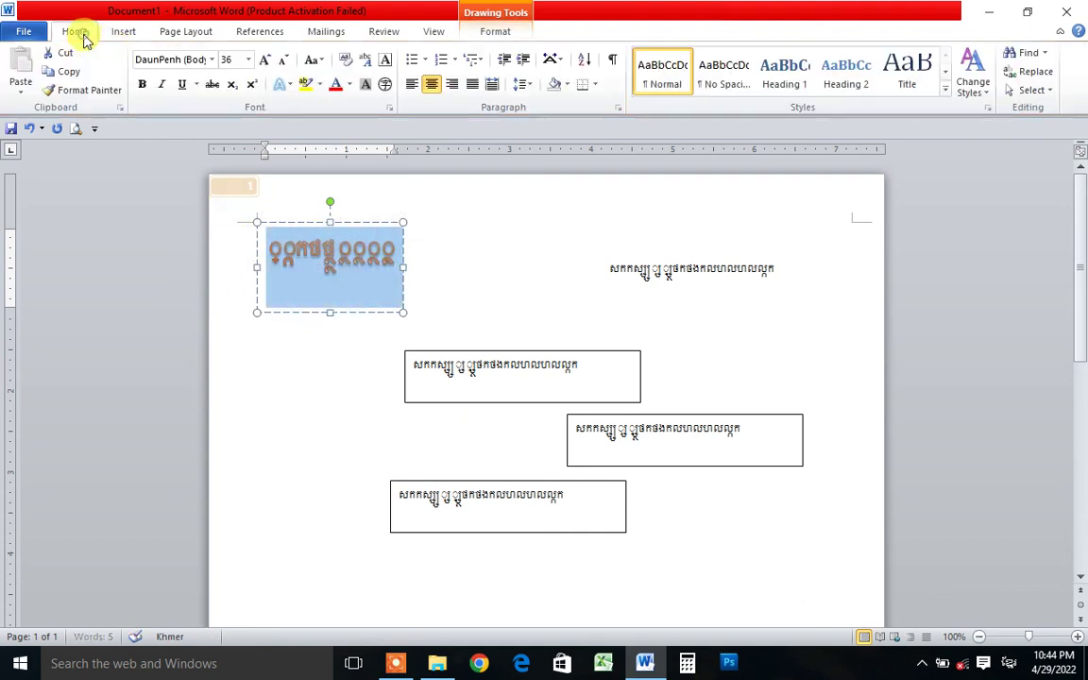
pyautogui.click(211, 59)
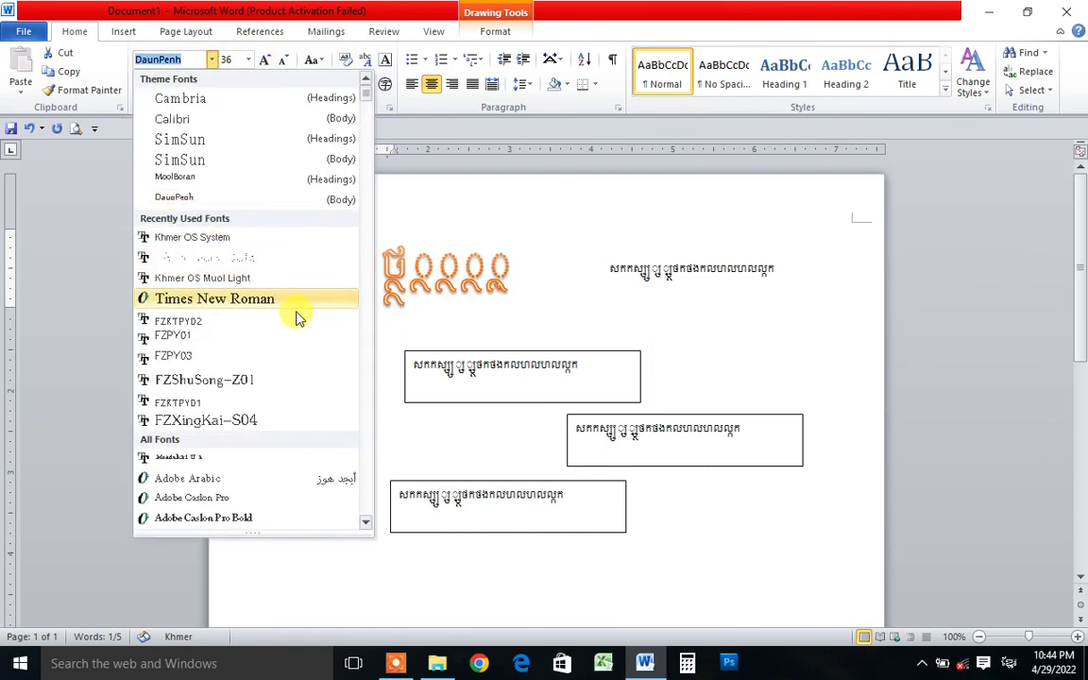
pyautogui.click(302, 279)
# - Retype the title as ព្រះរាជាណាចក្រកម្ពុជា and shorten the WordArt box to fit
pyautogui.moveTo(481, 253); pyautogui.dragTo(305, 275)
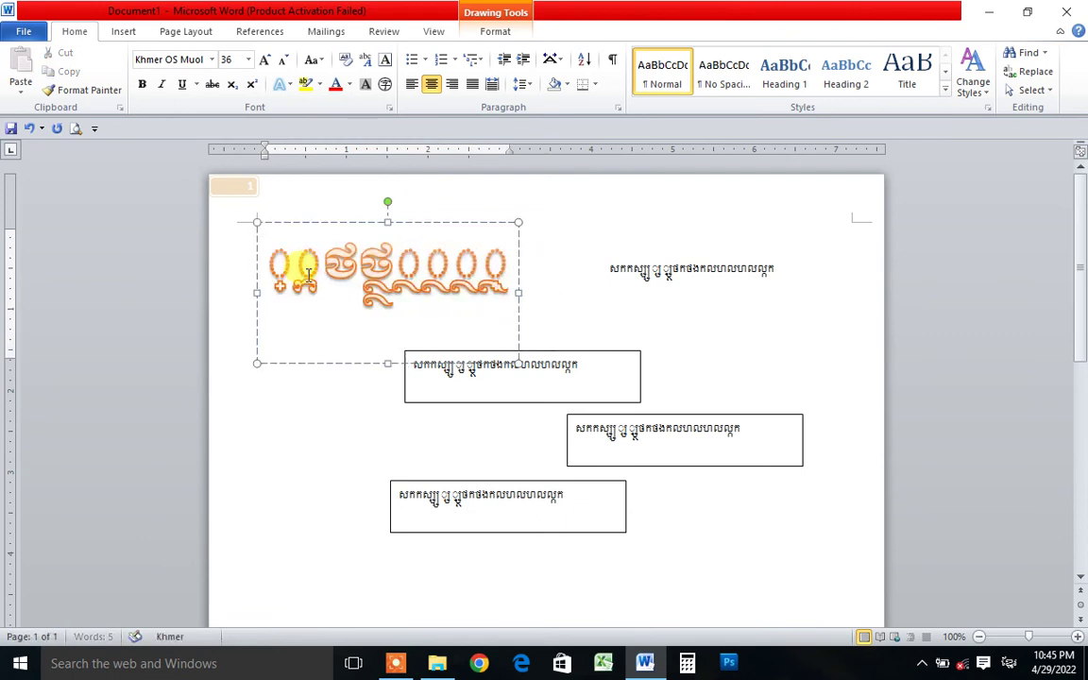
pyautogui.moveTo(507, 274); pyautogui.dragTo(252, 261)
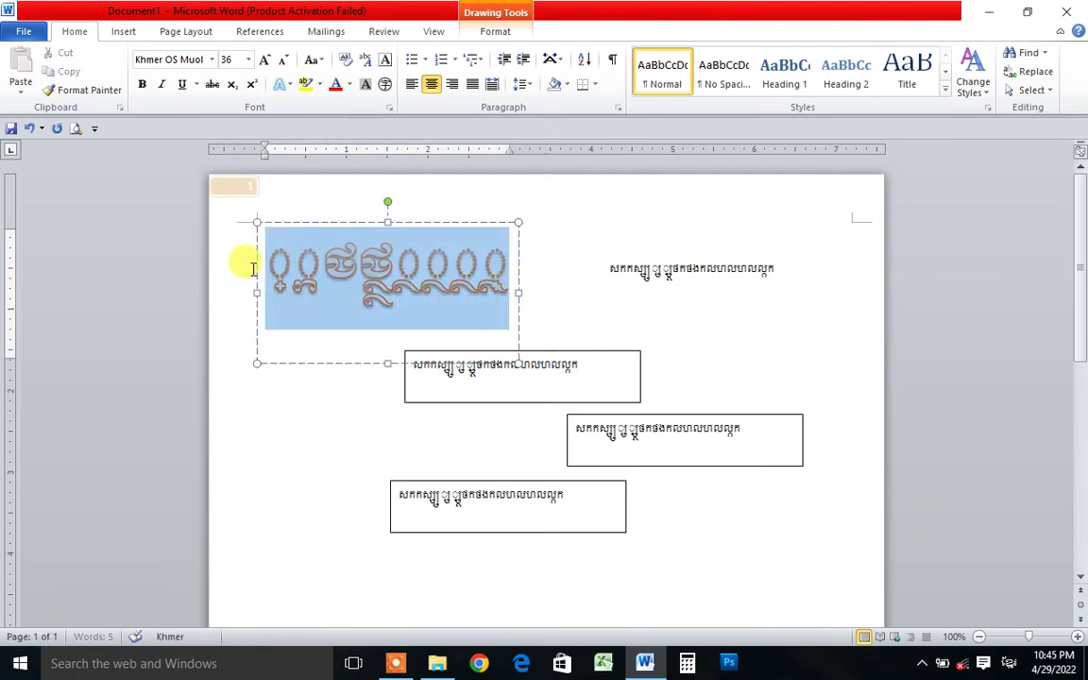
pyautogui.write('ថ')
pyautogui.click(255, 287)
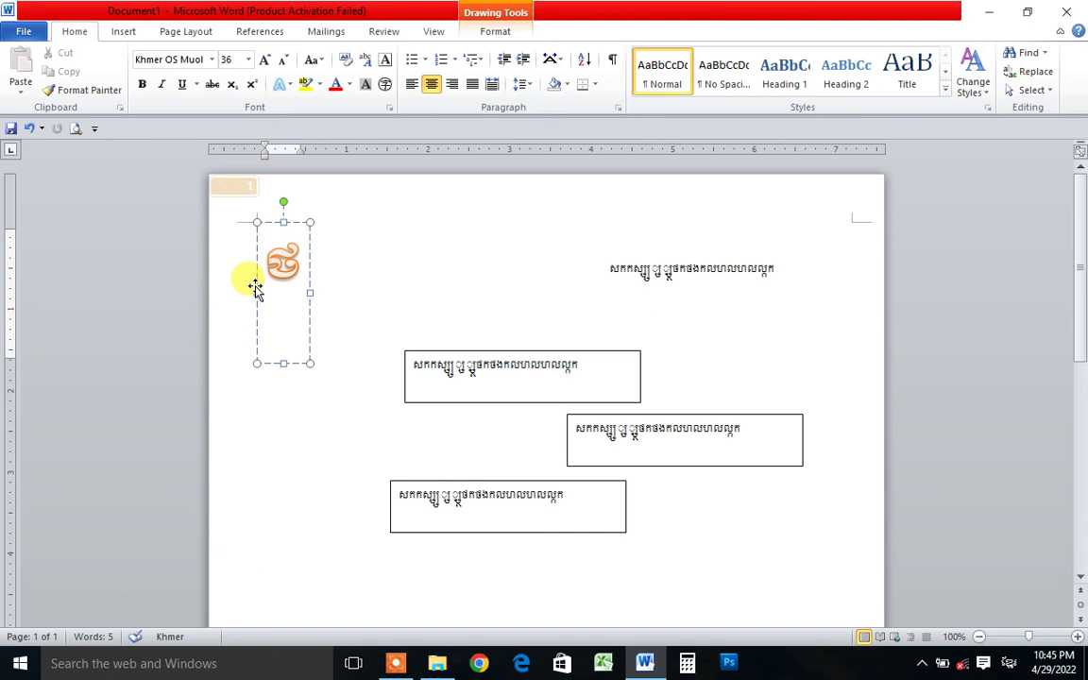
pyautogui.press('Delete')
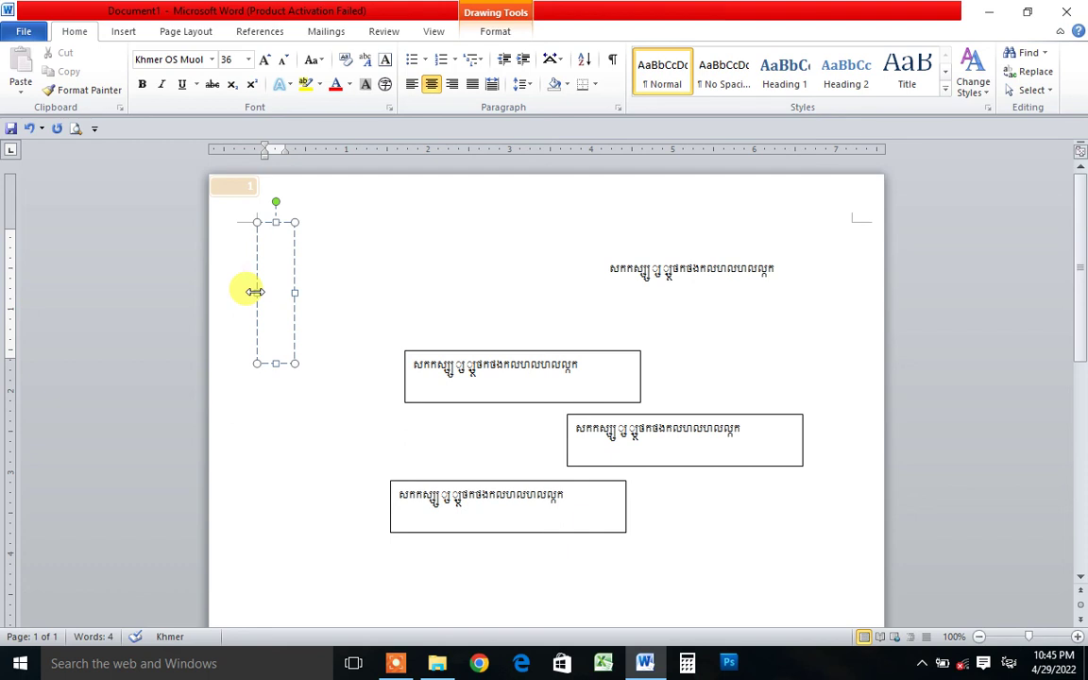
pyautogui.write('ព្រអ')
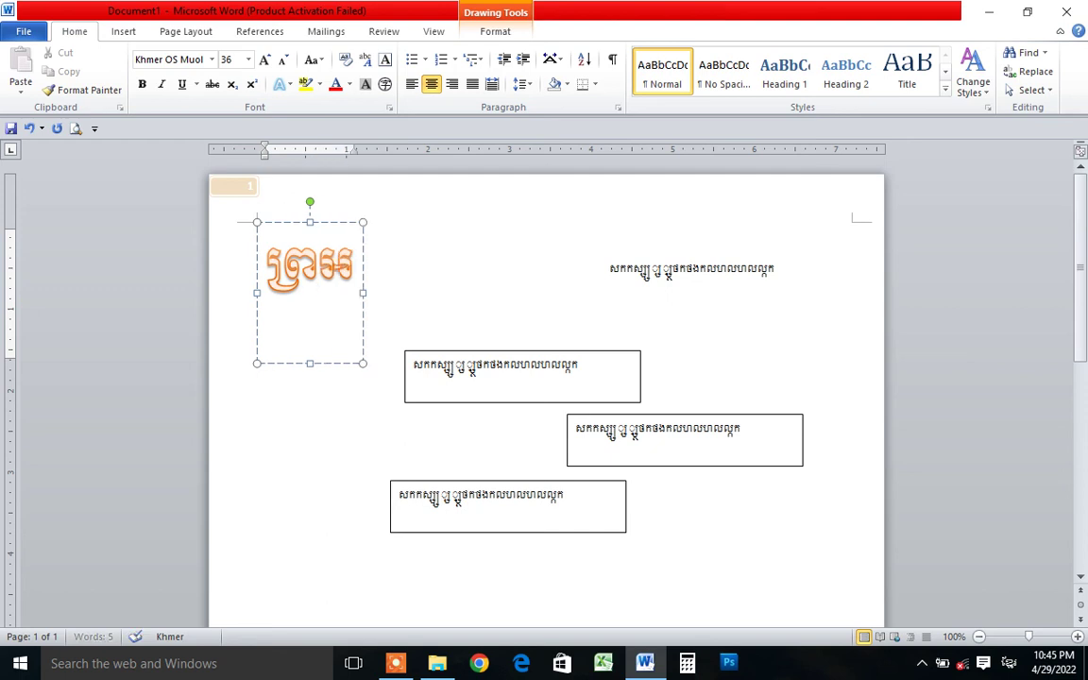
pyautogui.press('BackSpace')
pyautogui.write('ះ')
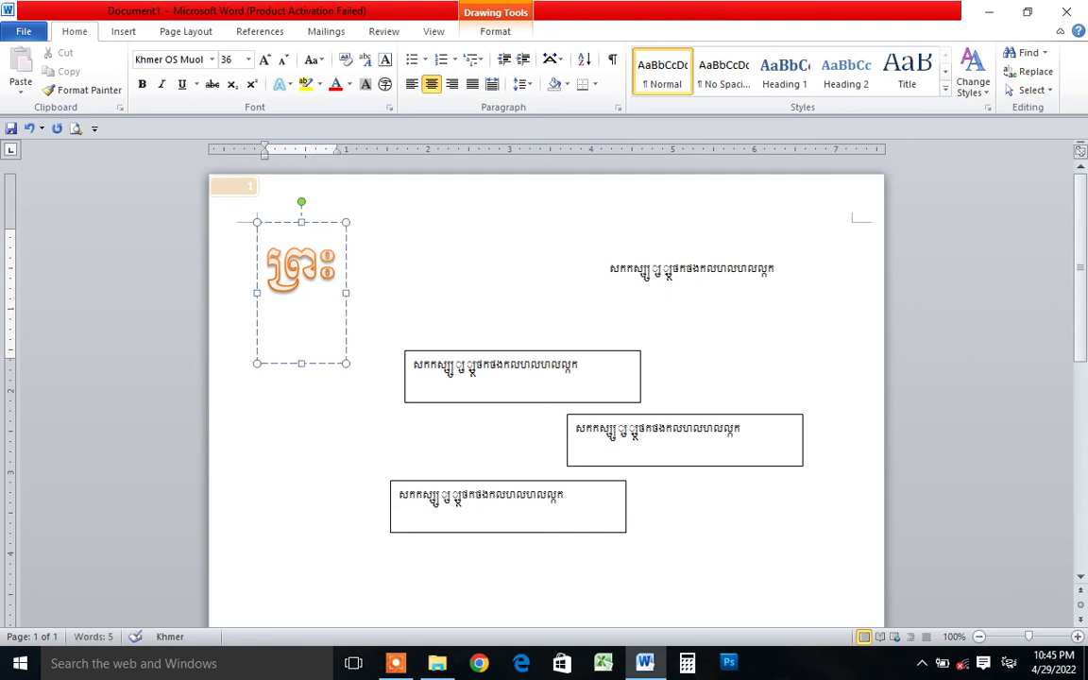
pyautogui.write('ទាជាំ')
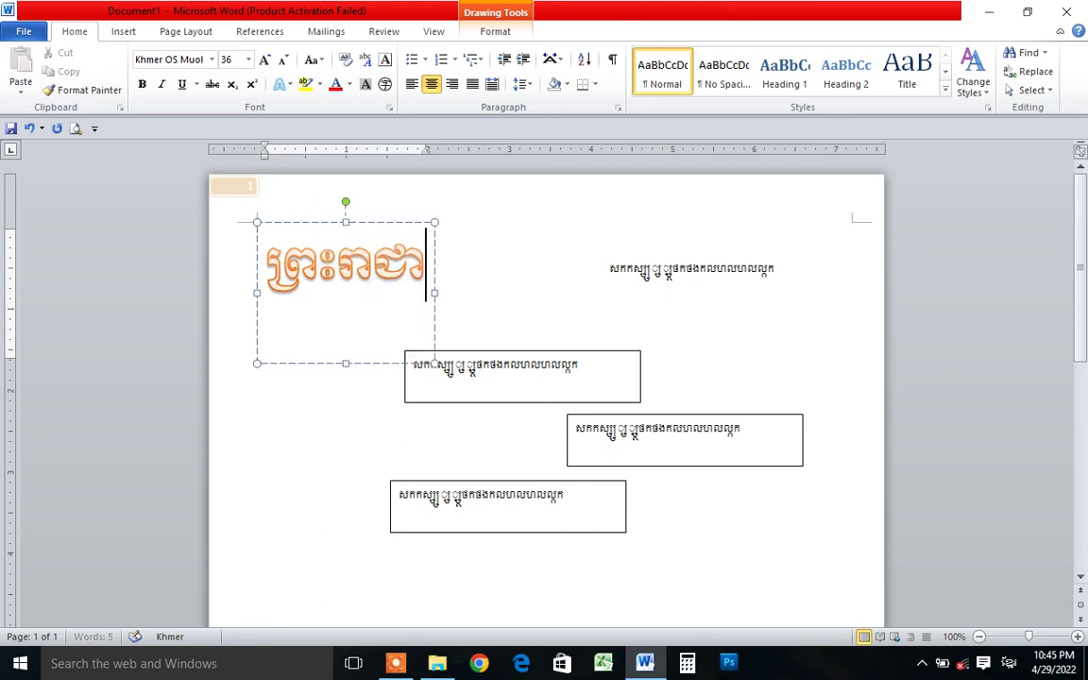
pyautogui.write('ណាចក្រ')
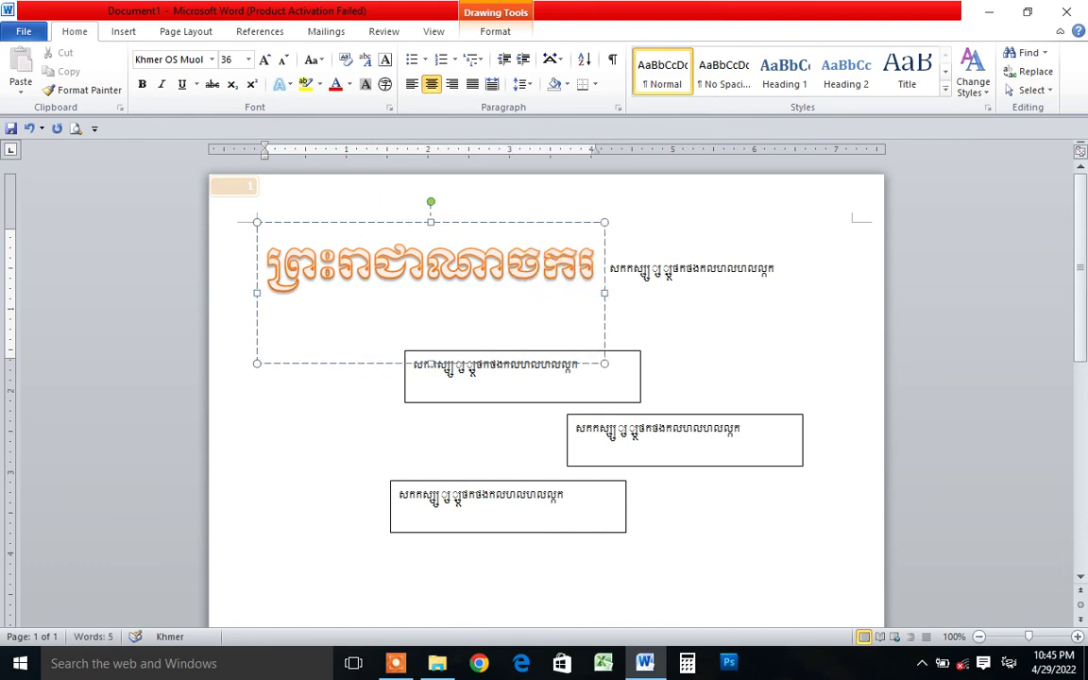
pyautogui.write('ក')
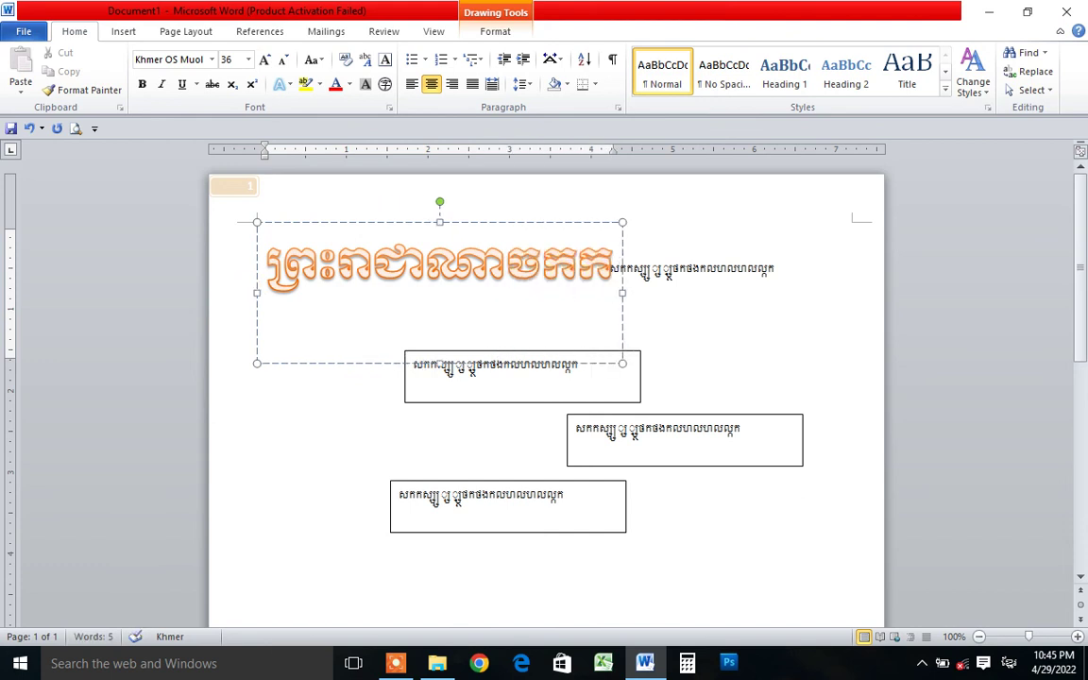
pyautogui.press('BackSpace')
pyautogui.write('្រក')
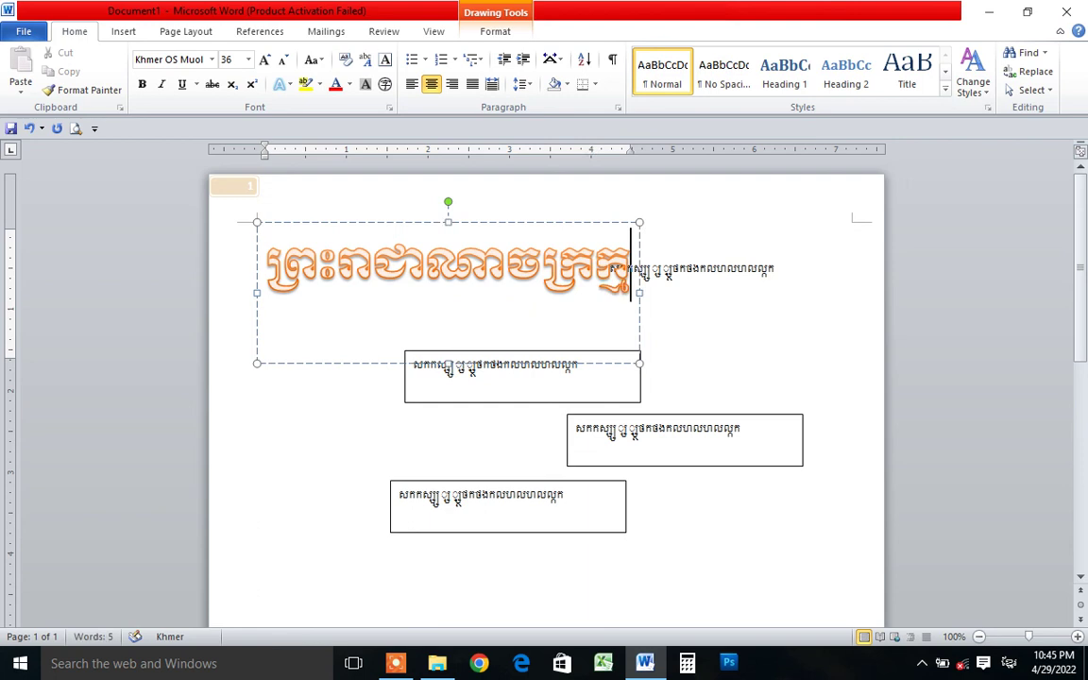
pyautogui.write('ម្ព')
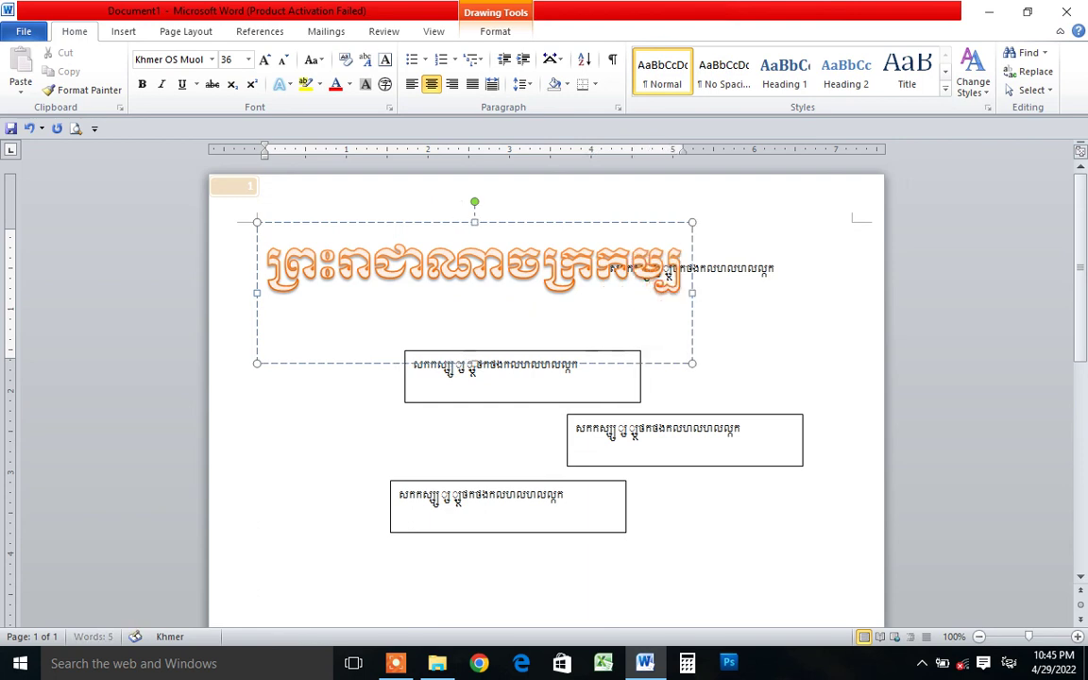
pyautogui.press('BackSpace')
pyautogui.write('ម')
pyautogui.press('BackSpace')
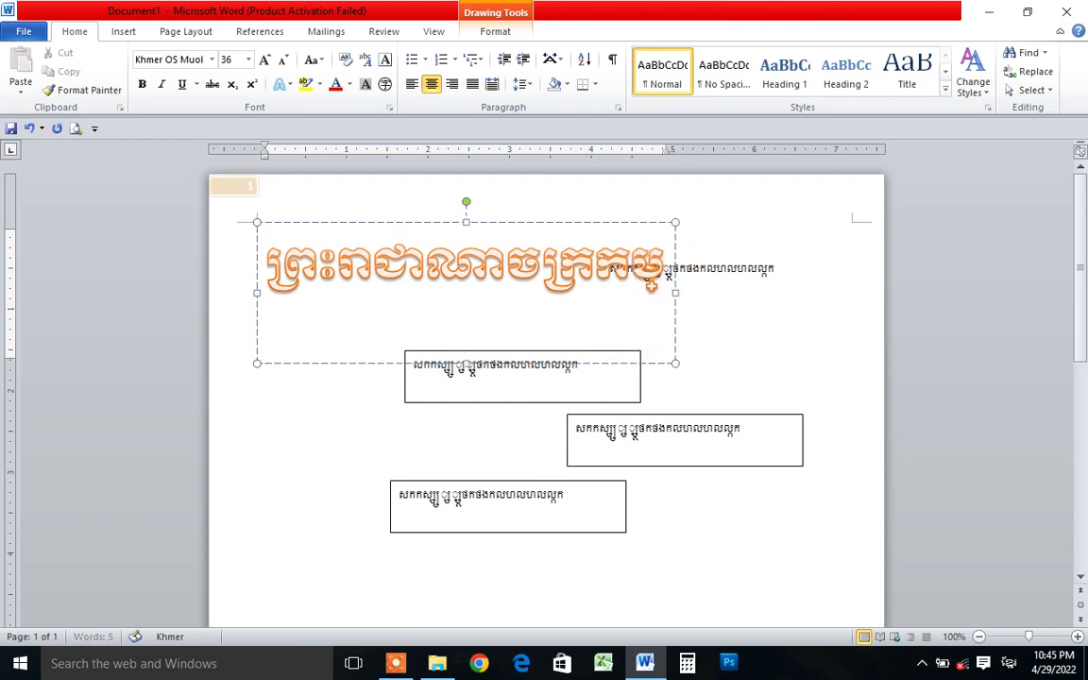
pyautogui.write('ុជា')
pyautogui.press('BackSpace')
pyautogui.press('BackSpace')
pyautogui.write('ជាំ')
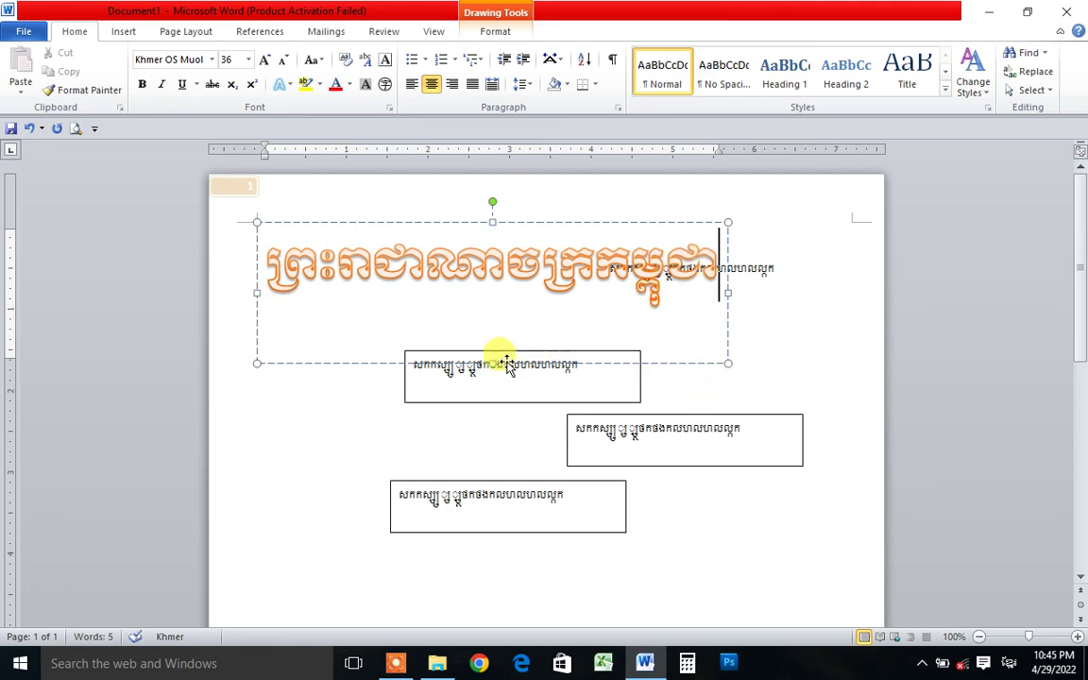
pyautogui.moveTo(492, 363); pyautogui.dragTo(492, 306)
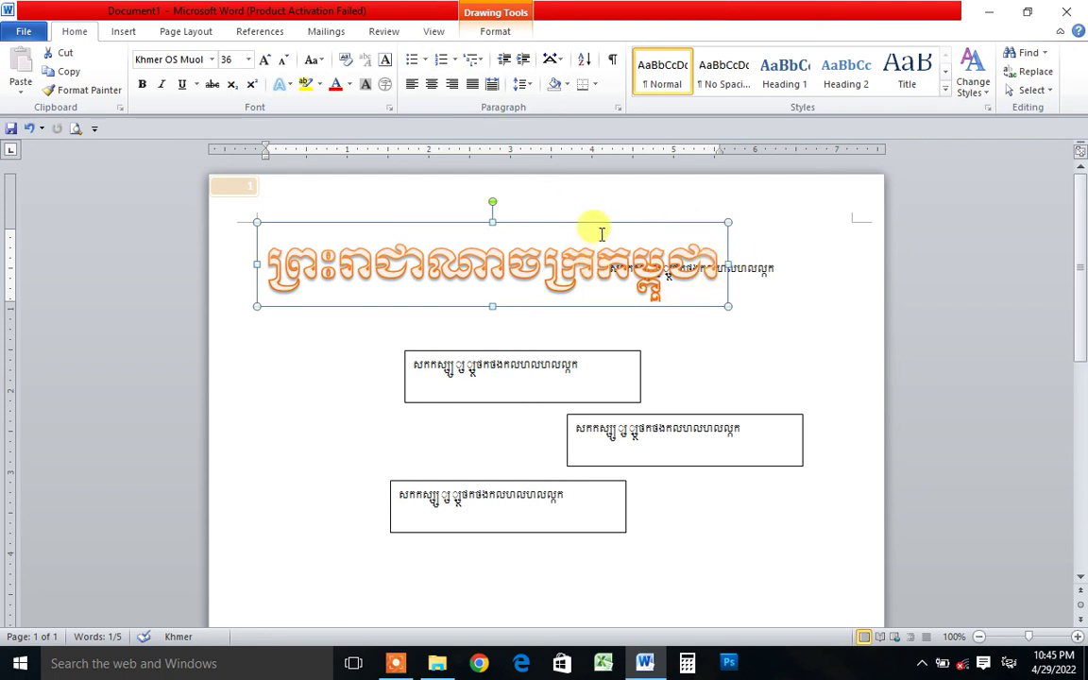
# - Apply the blue gradient WordArt style with reflection to the title
pyautogui.click(501, 32)
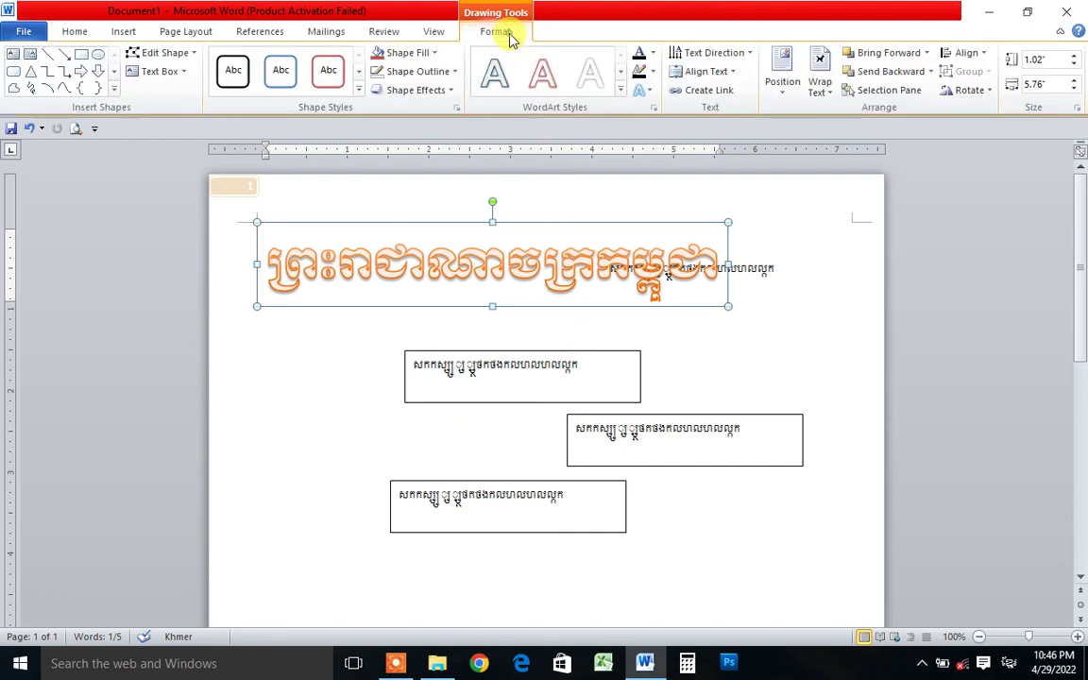
pyautogui.click(621, 88)
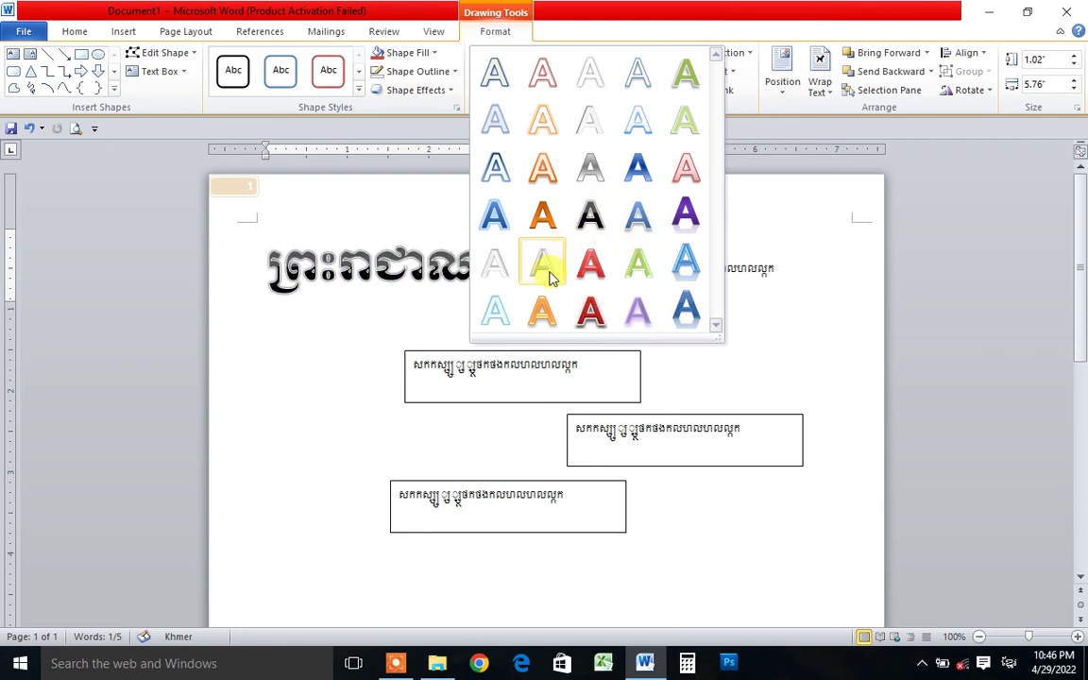
pyautogui.click(686, 311)
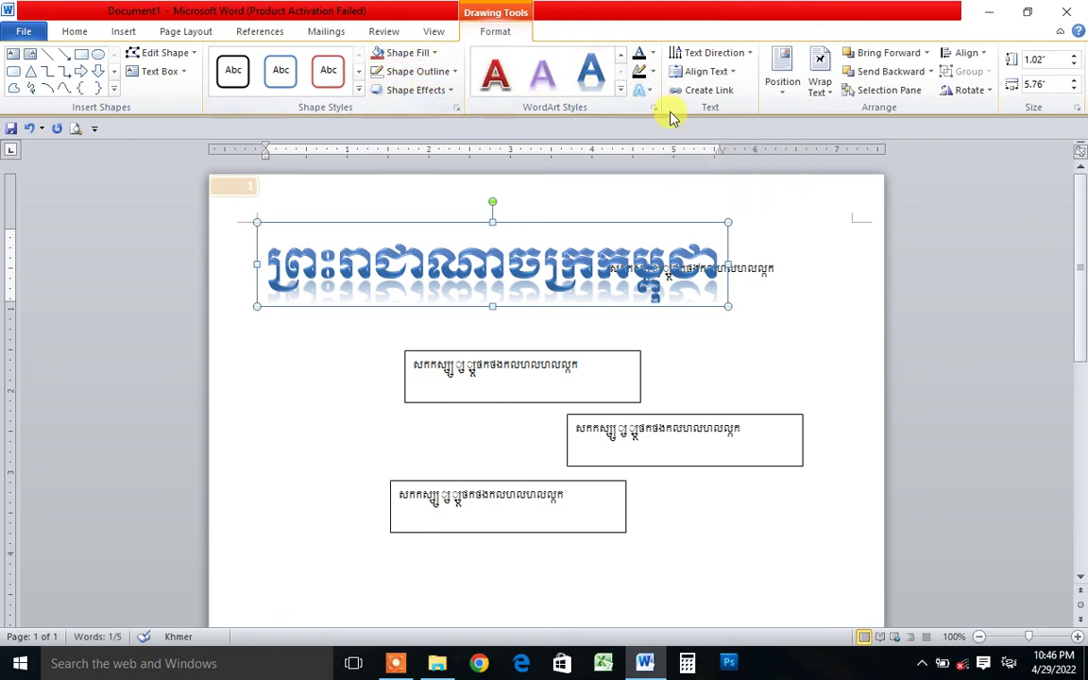
# - Add a red glow text effect to the Khmer title
pyautogui.click(648, 89)
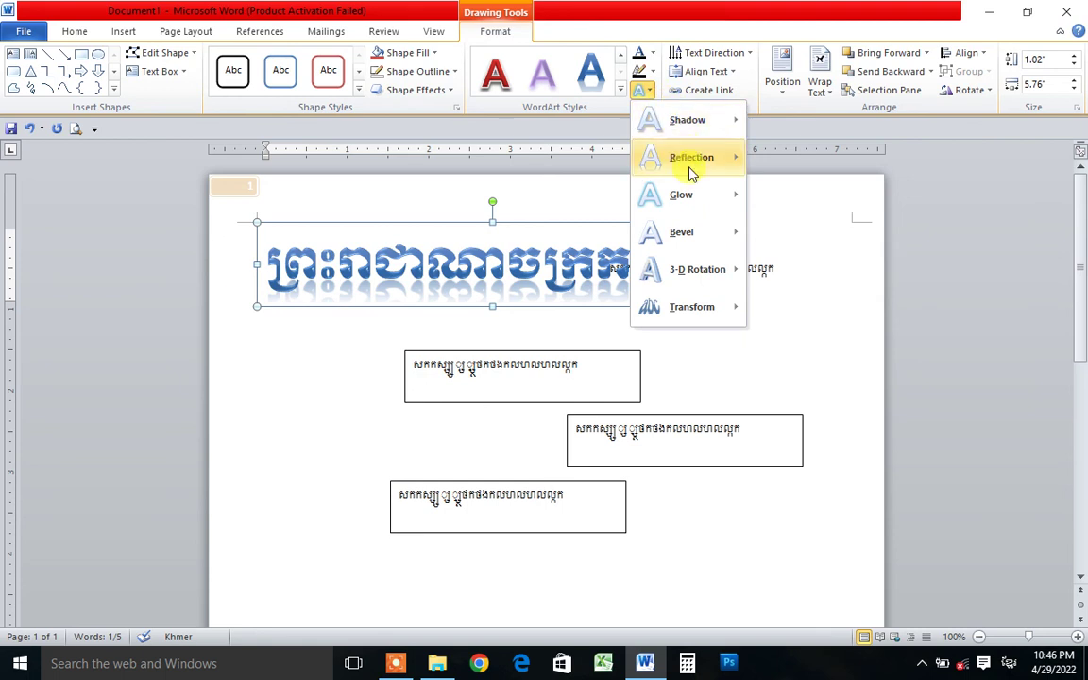
pyautogui.moveTo(688, 195)
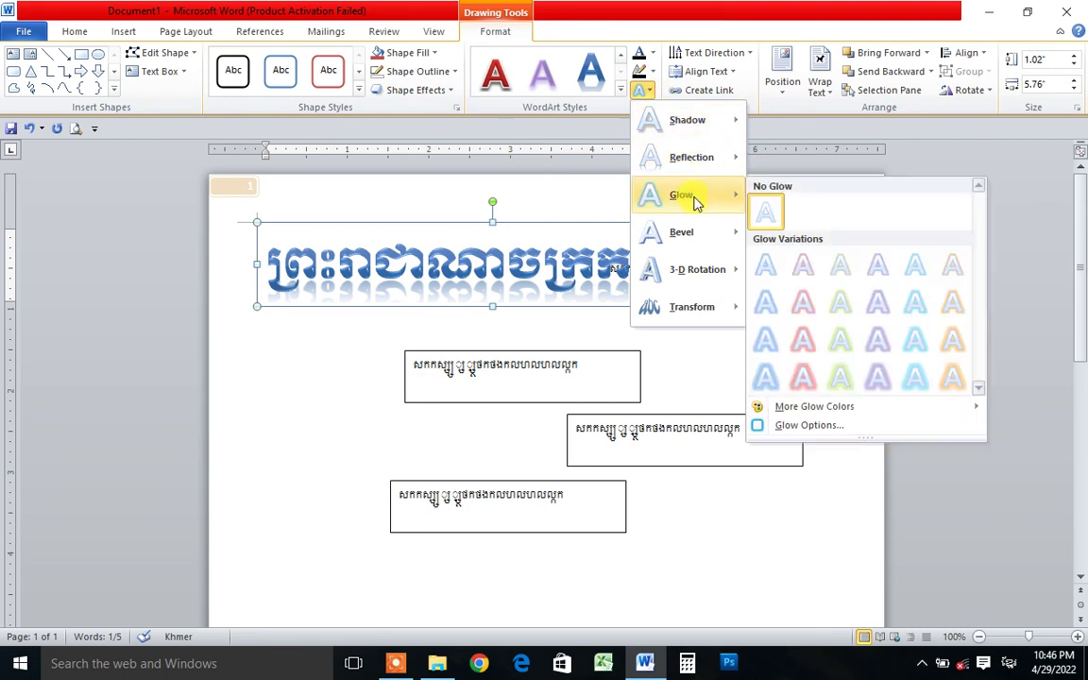
pyautogui.click(804, 304)
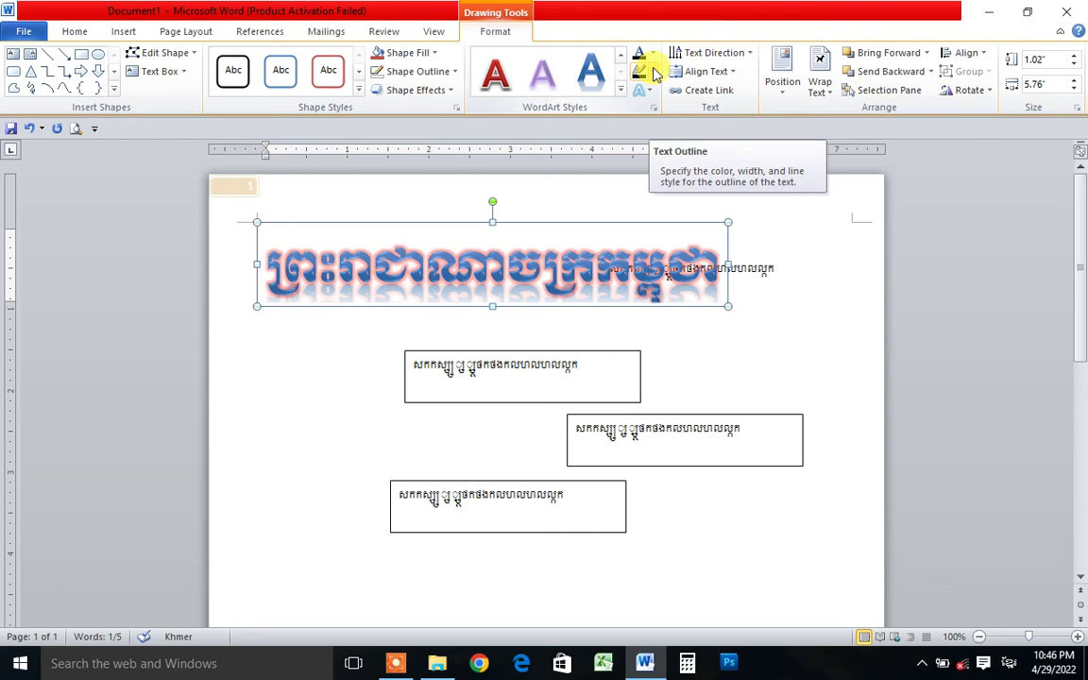
pyautogui.click(651, 73)
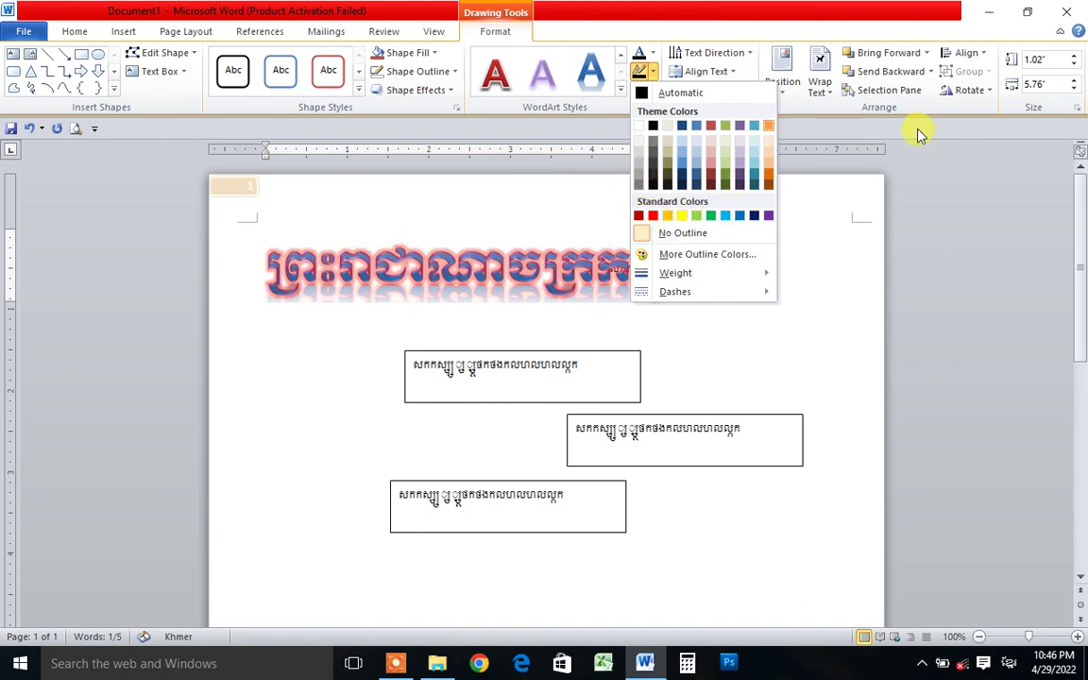
# - Give the title text an outline colour and a red fill
pyautogui.click(654, 128)
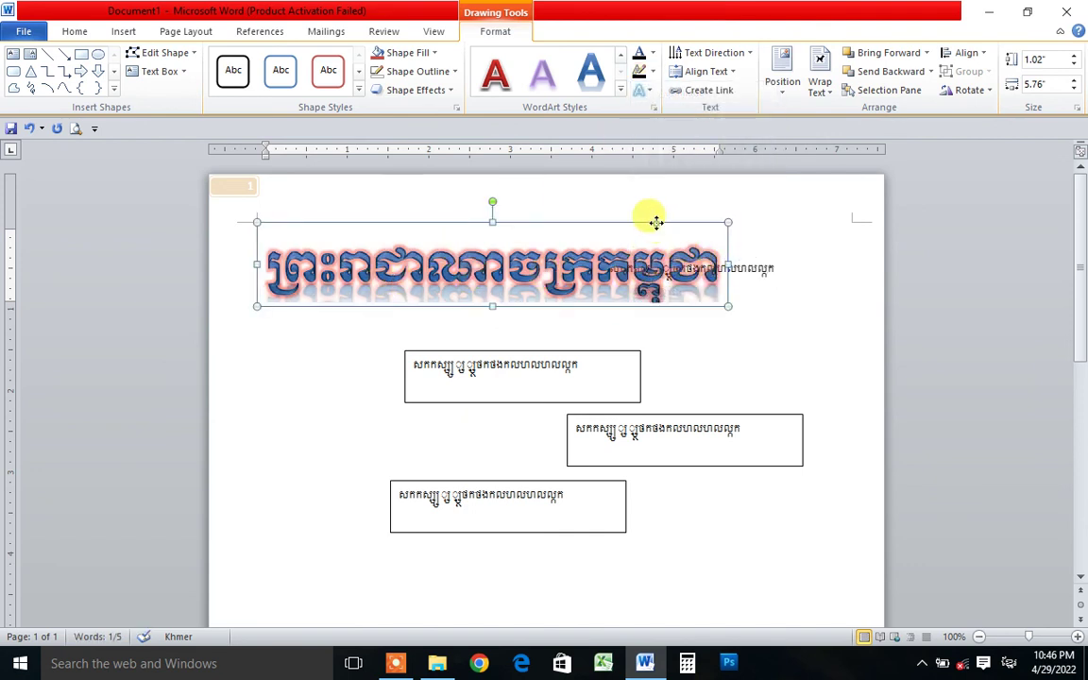
pyautogui.moveTo(656, 223); pyautogui.dragTo(667, 201)
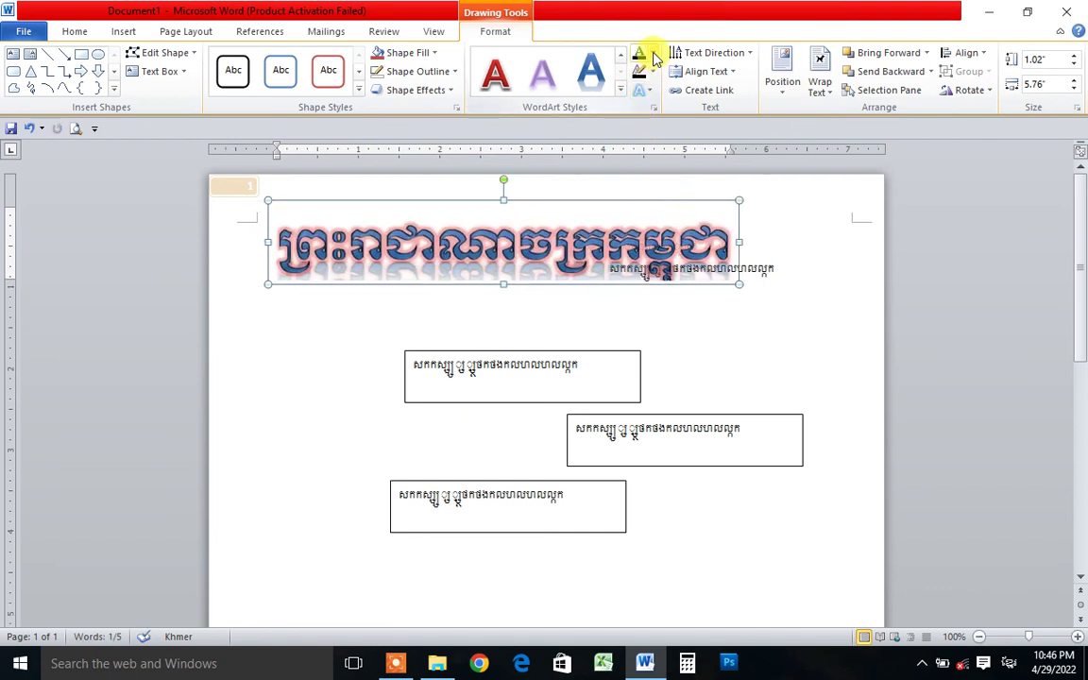
pyautogui.click(655, 59)
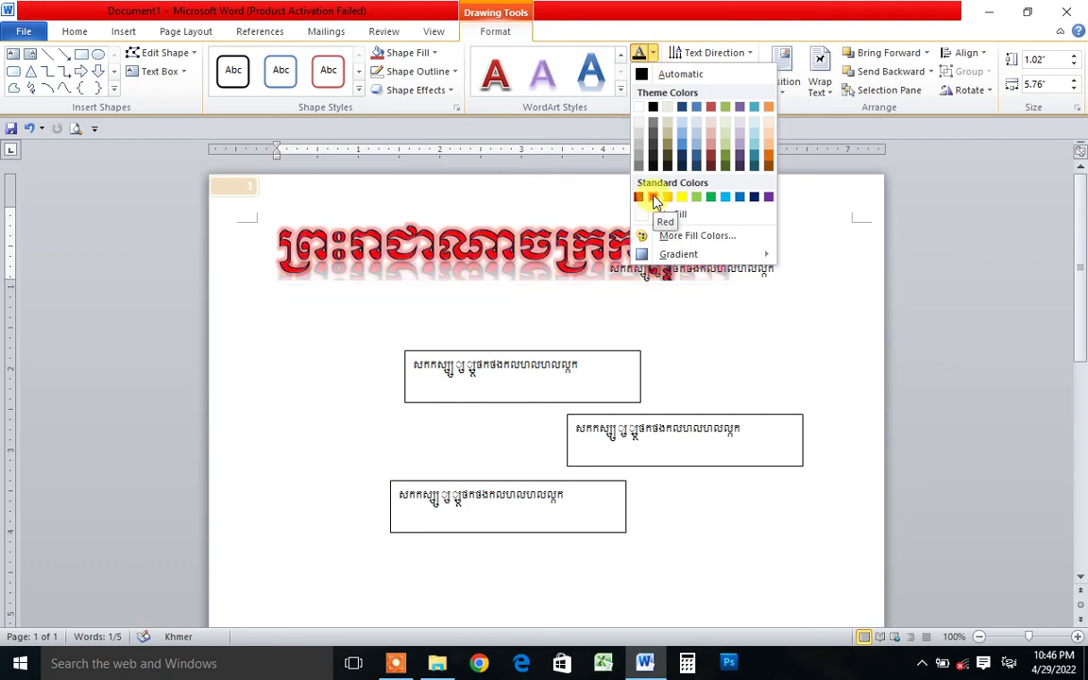
pyautogui.click(654, 198)
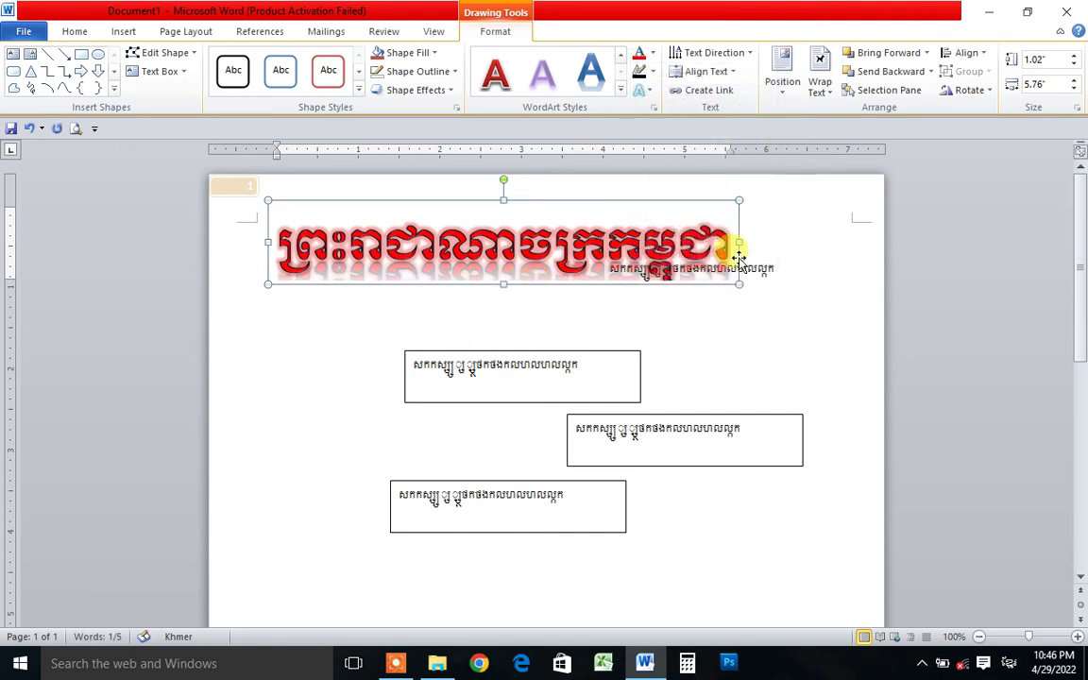
# - Reposition the red title near the page top, browsing Text Effects without applying one
pyautogui.moveTo(673, 201); pyautogui.dragTo(737, 284)
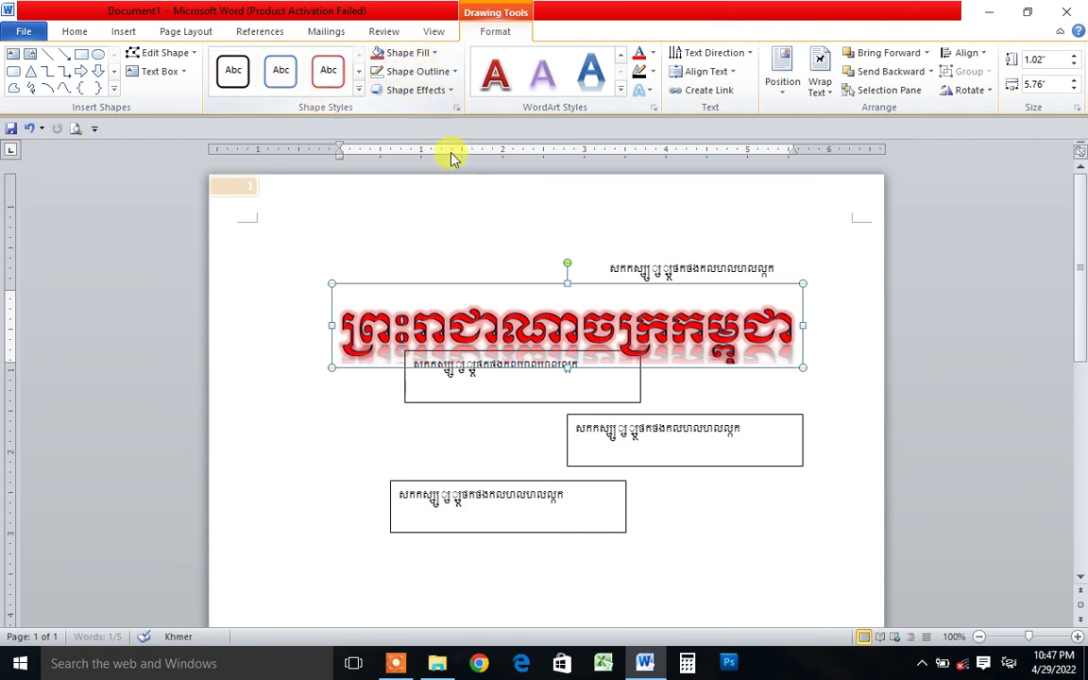
pyautogui.moveTo(601, 280); pyautogui.dragTo(512, 251)
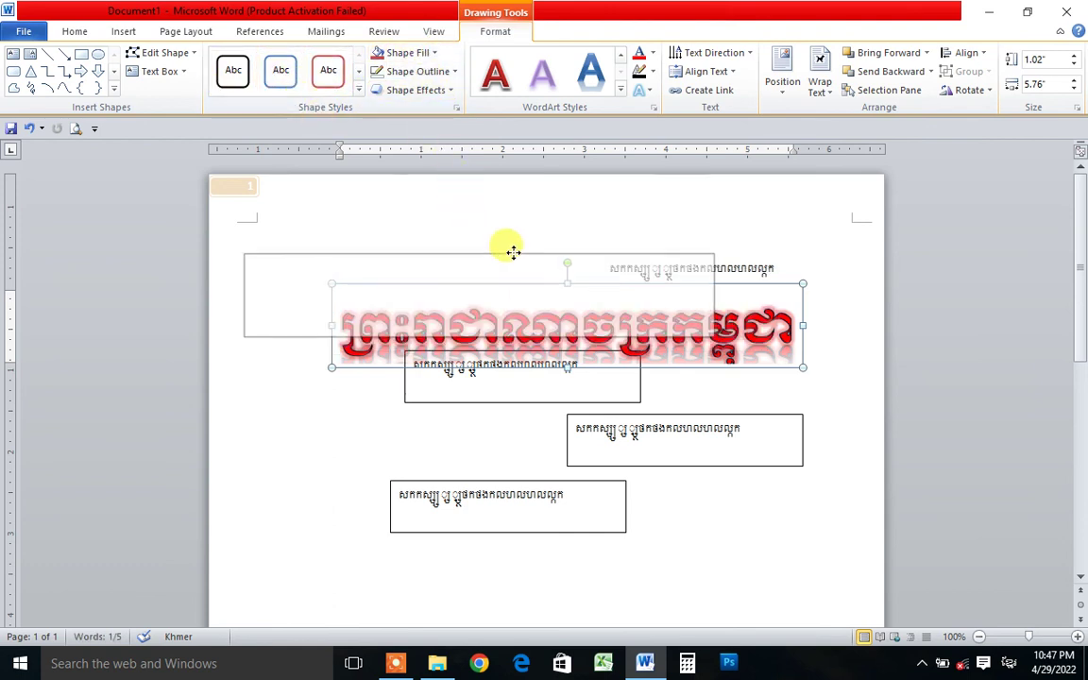
pyautogui.click(647, 90)
pyautogui.moveTo(697, 241)
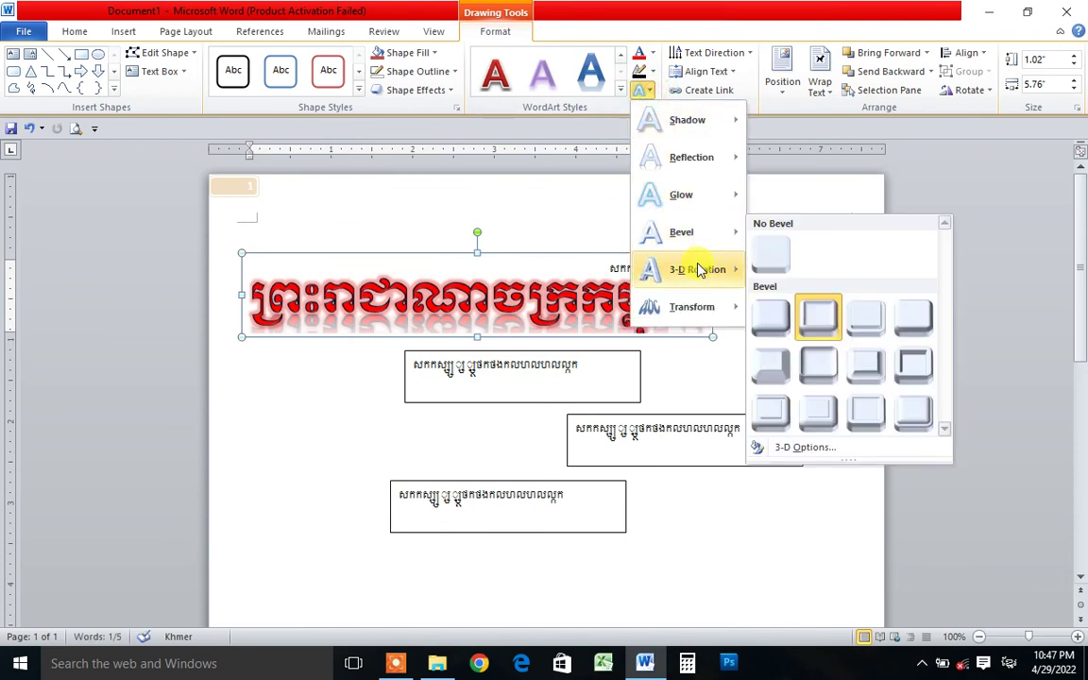
pyautogui.moveTo(704, 269)
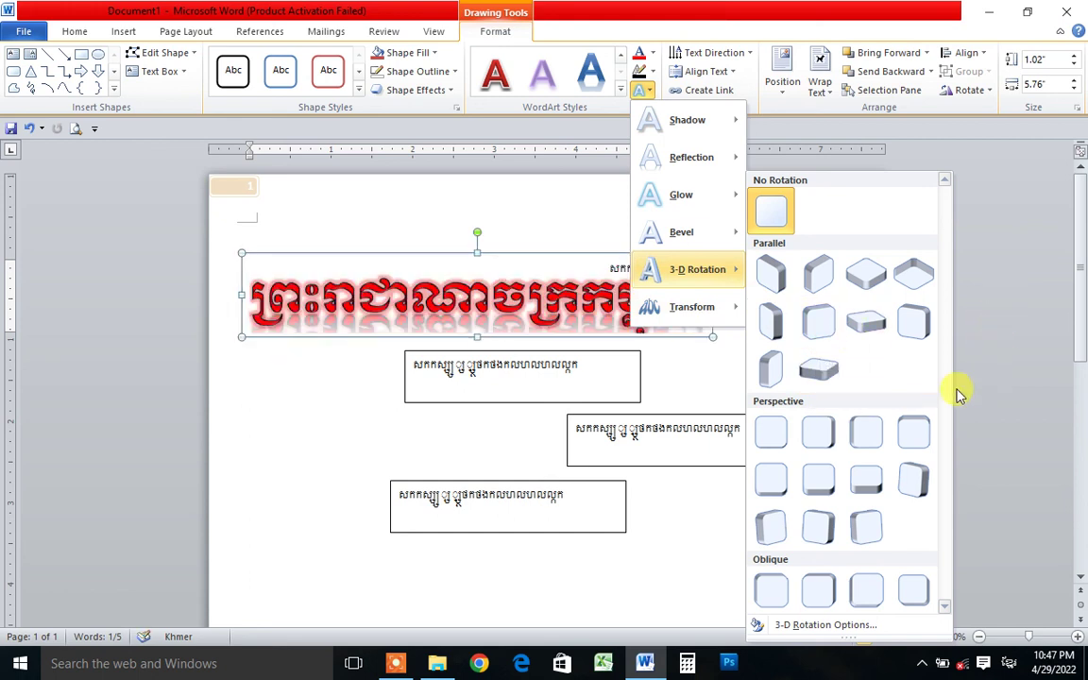
pyautogui.click(511, 217)
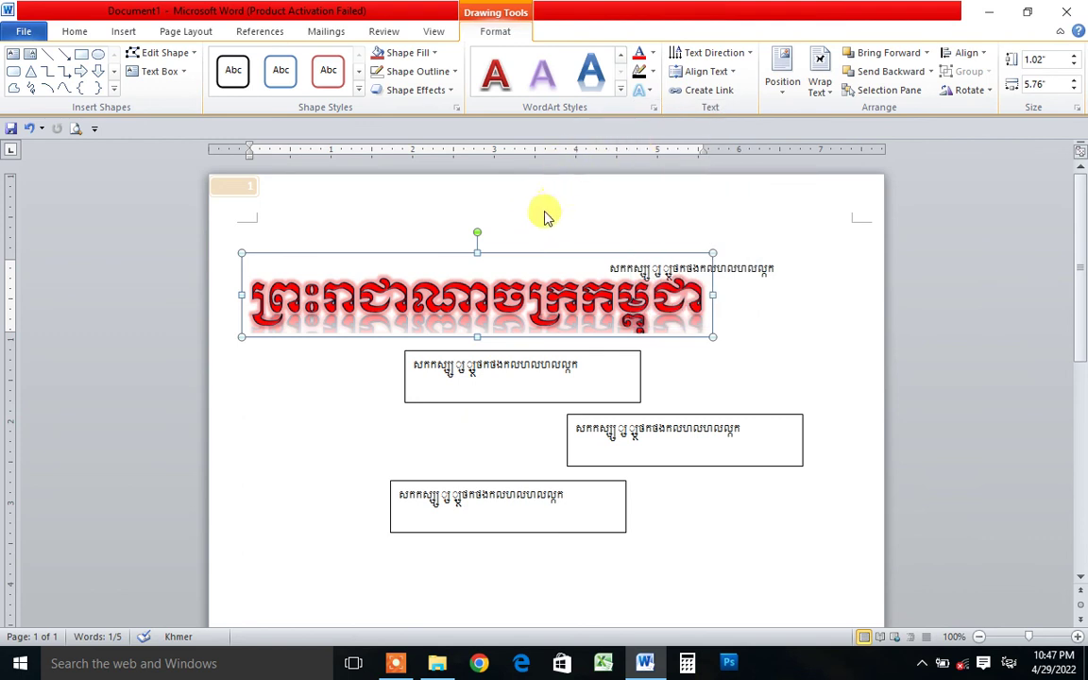
pyautogui.click(130, 33)
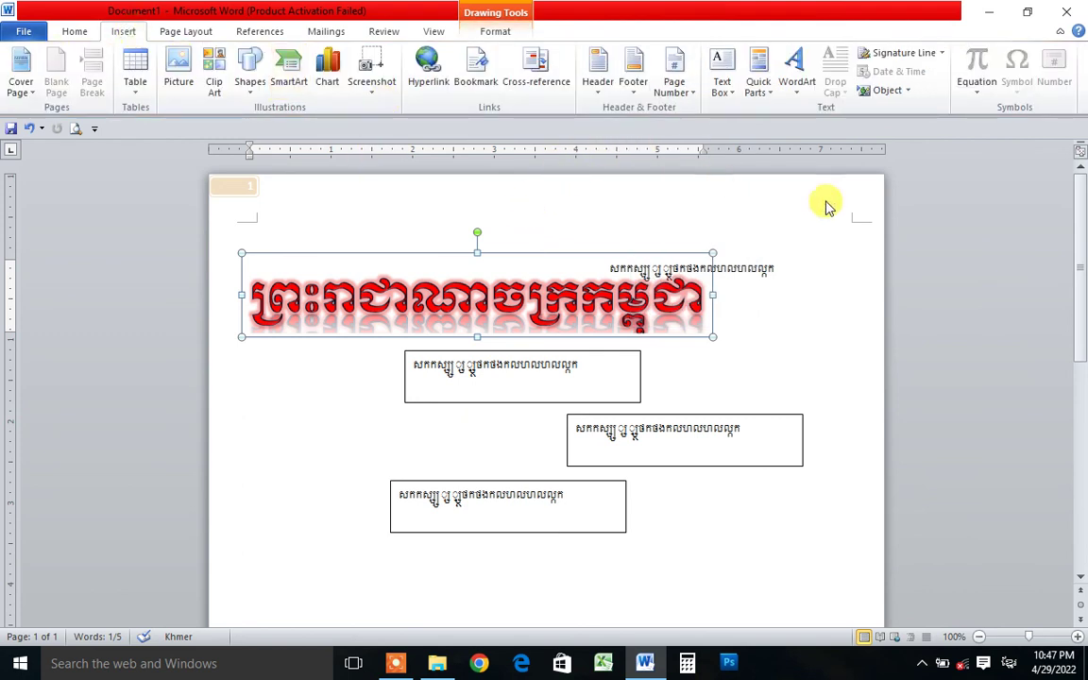
# - Insert a second WordArt in a hollow outlined style
pyautogui.click(801, 94)
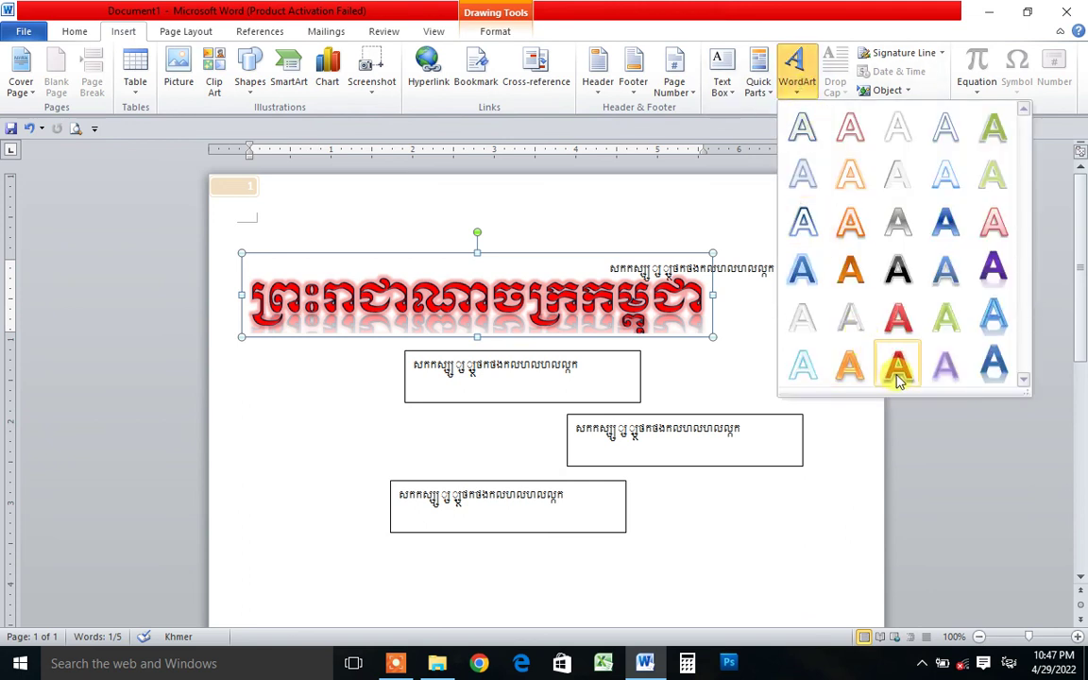
pyautogui.click(663, 253)
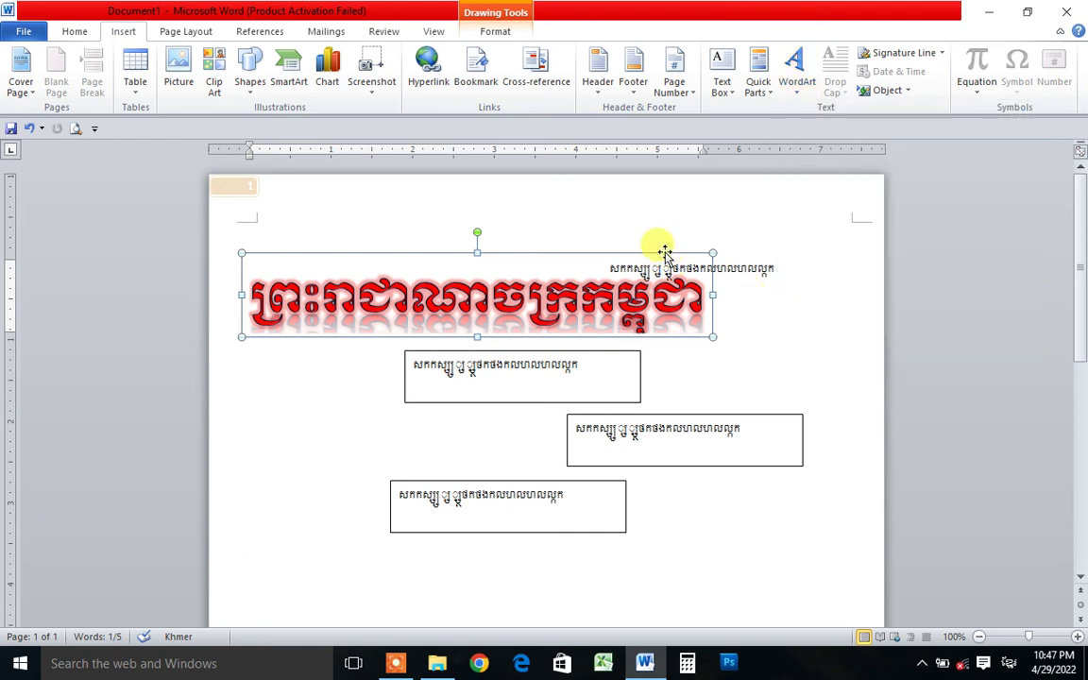
pyautogui.click(801, 104)
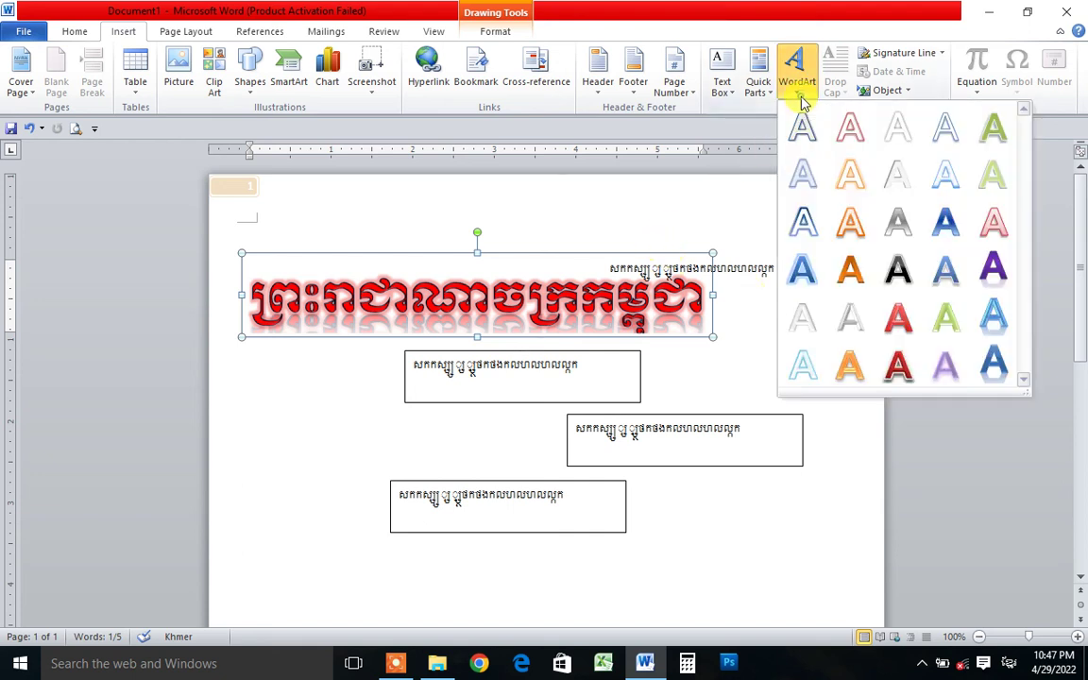
pyautogui.click(760, 189)
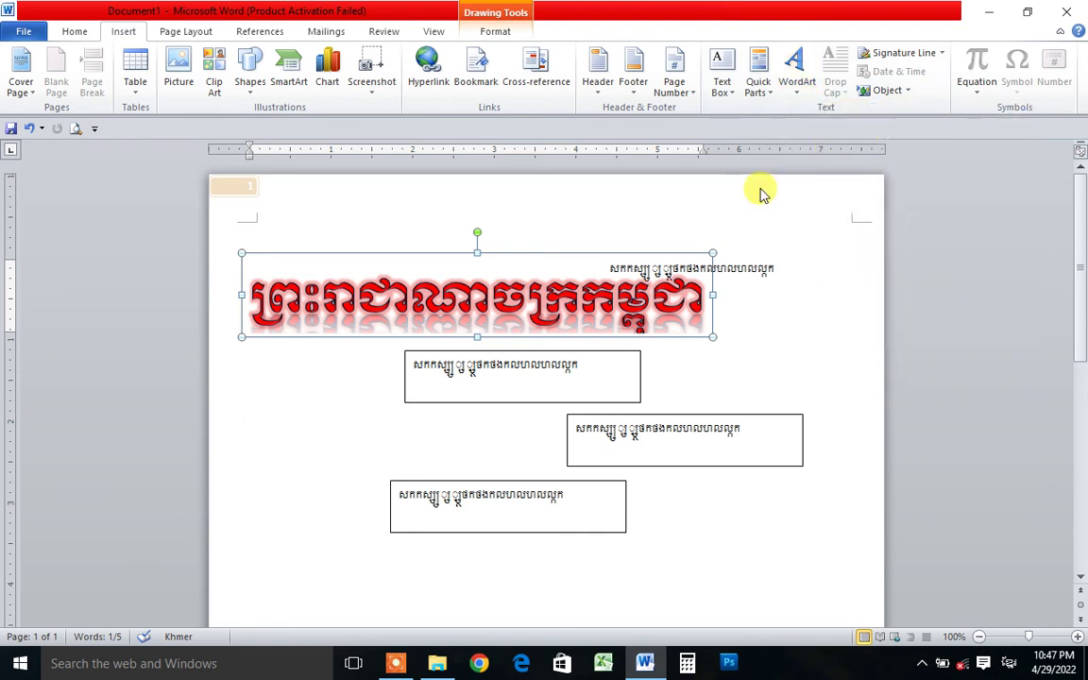
# - Shrink the outlined WordArt's frame to 1.16" tall and place it over the title
pyautogui.moveTo(642, 274); pyautogui.dragTo(649, 283)
pyautogui.click(642, 274)
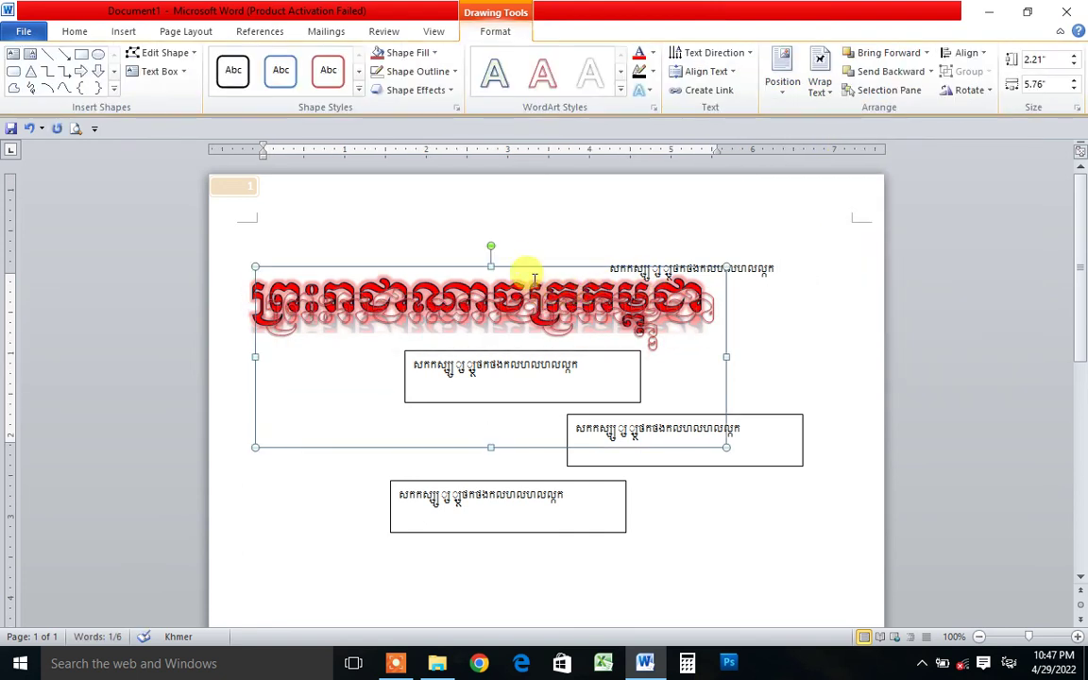
pyautogui.moveTo(545, 291)
pyautogui.mouseDown()
pyautogui.moveTo(696, 353)
pyautogui.moveTo(518, 340)
pyautogui.mouseUp()
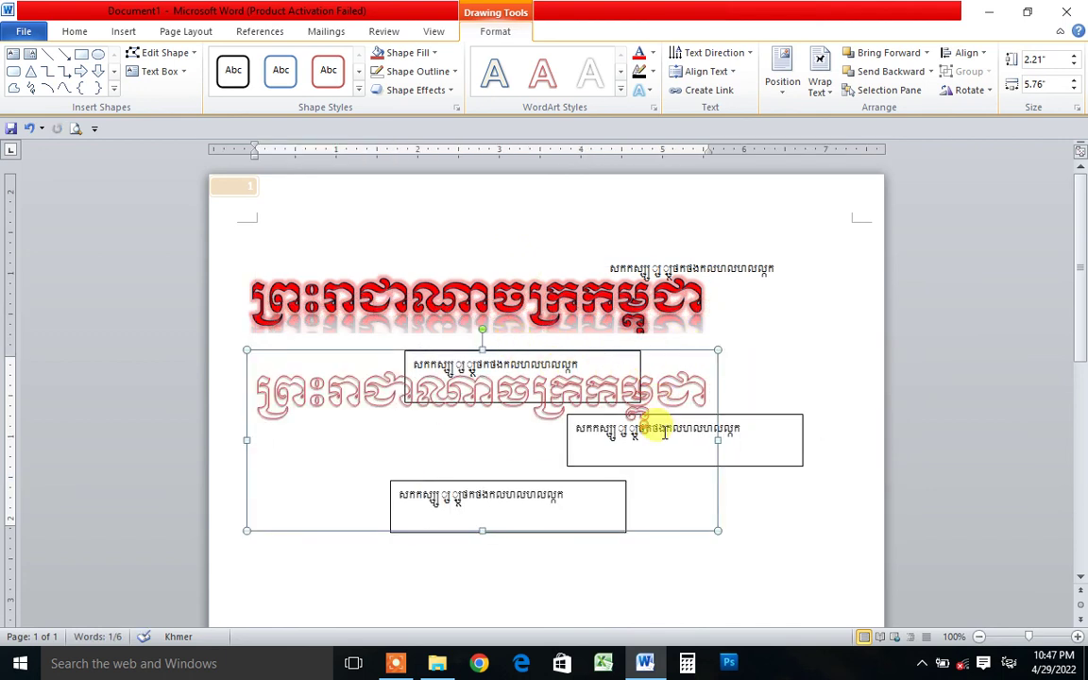
pyautogui.moveTo(482, 532); pyautogui.dragTo(478, 442)
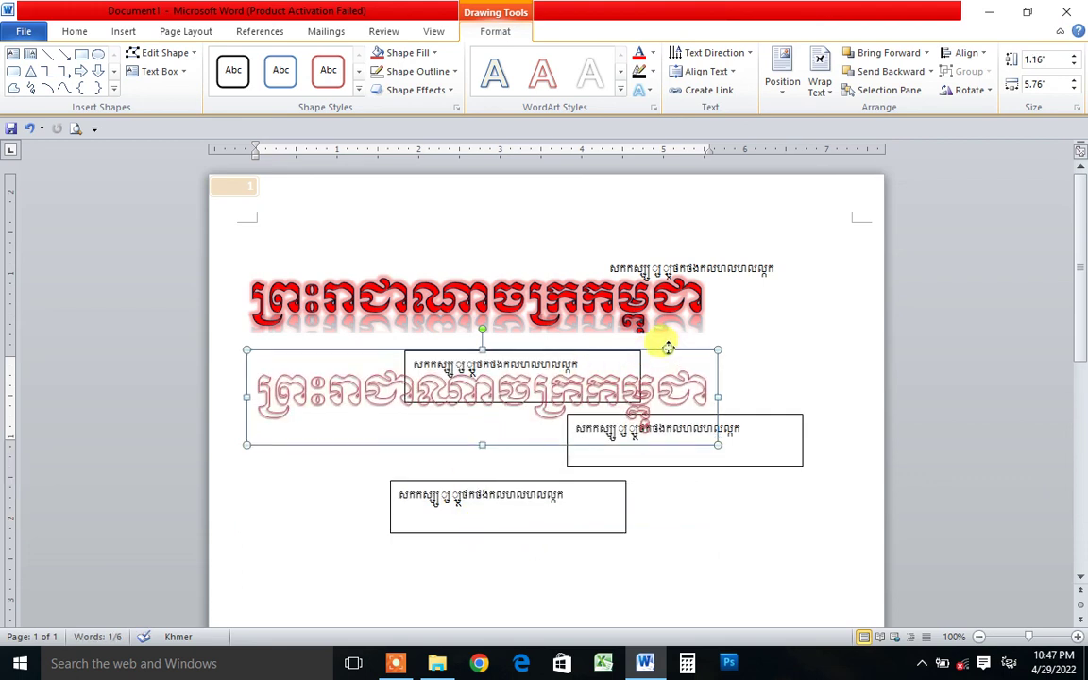
pyautogui.moveTo(702, 247); pyautogui.dragTo(703, 246)
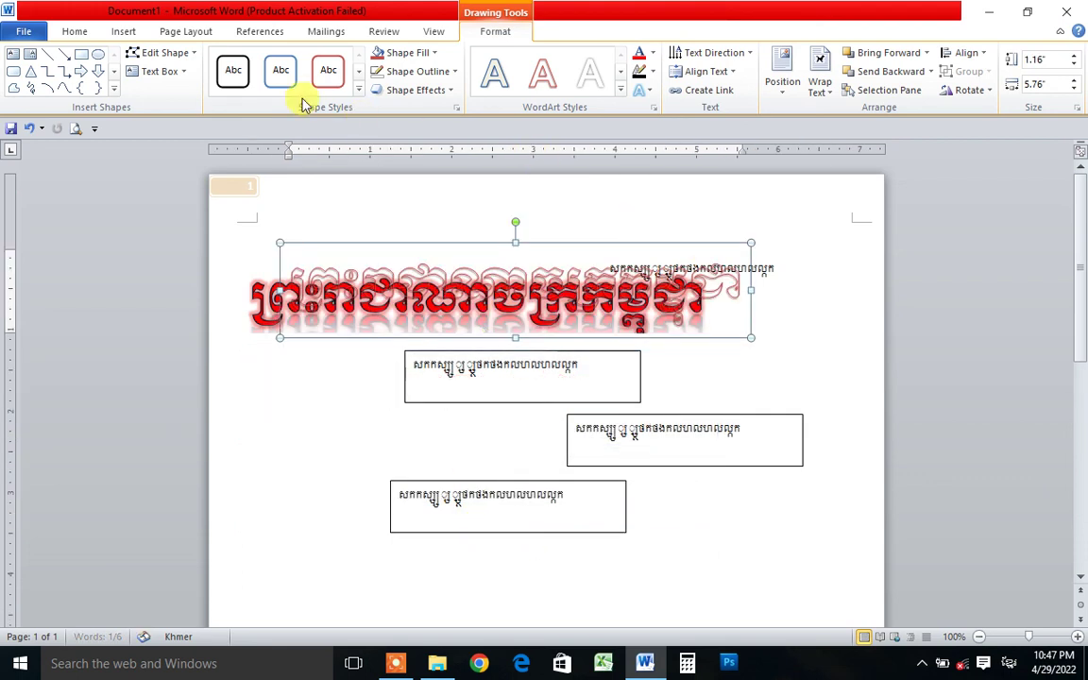
# - Move the outlined WordArt down onto the lowest text box
pyautogui.click(123, 31)
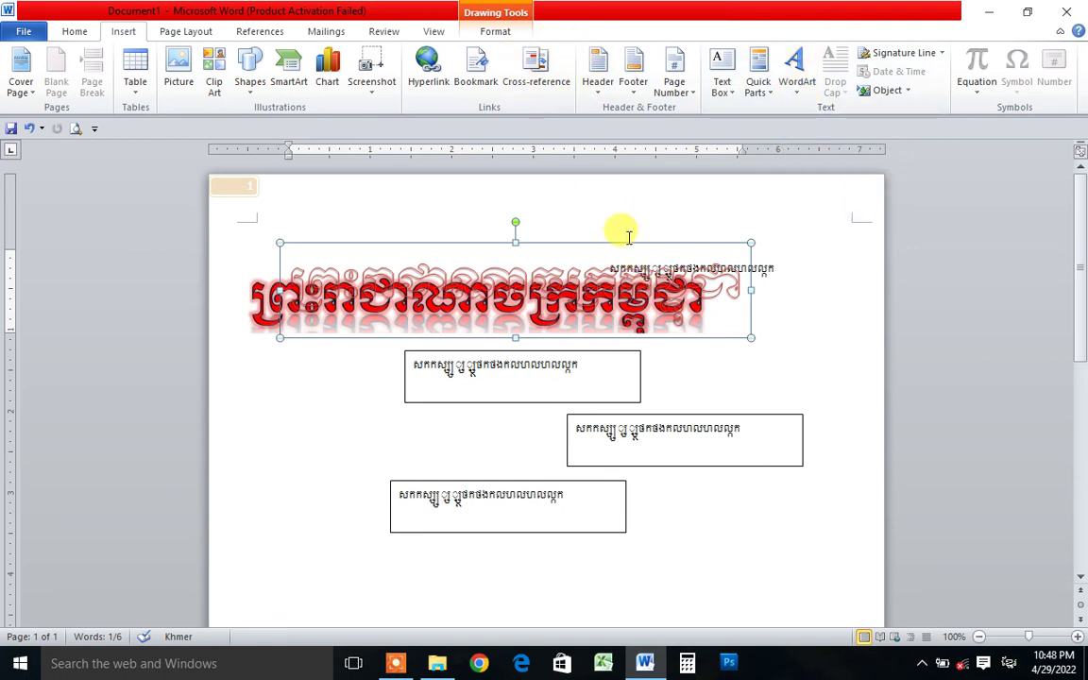
pyautogui.click(504, 34)
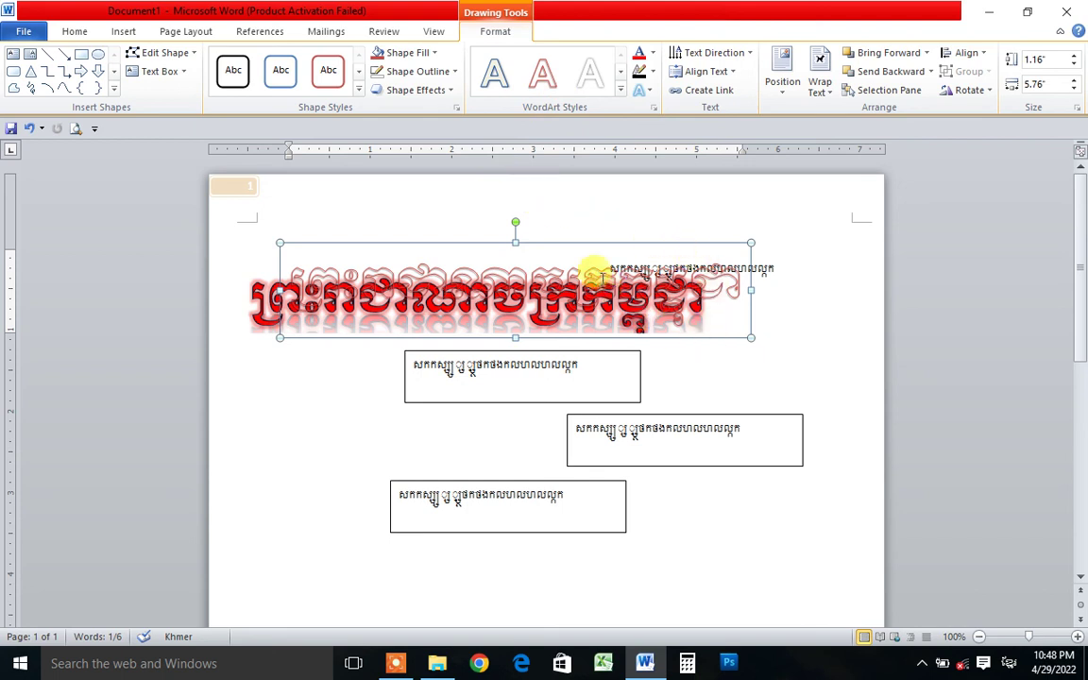
pyautogui.moveTo(585, 242); pyautogui.dragTo(656, 437)
# - Move the red title to the page top and expand the Shape Styles gallery
pyautogui.click(567, 278)
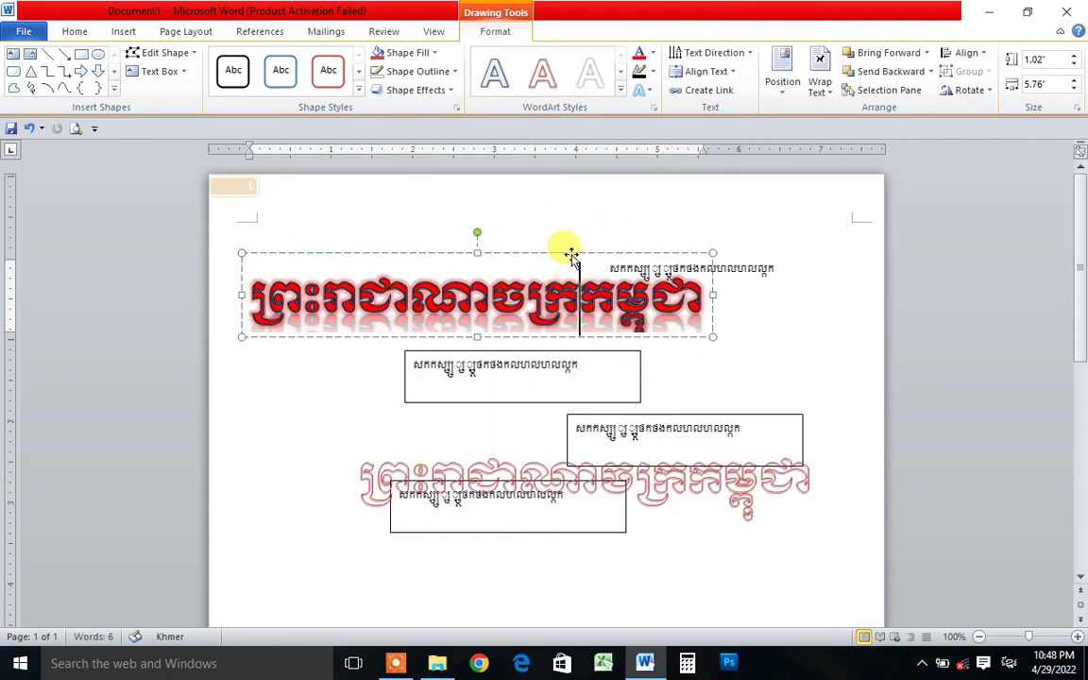
pyautogui.moveTo(570, 255); pyautogui.dragTo(624, 179)
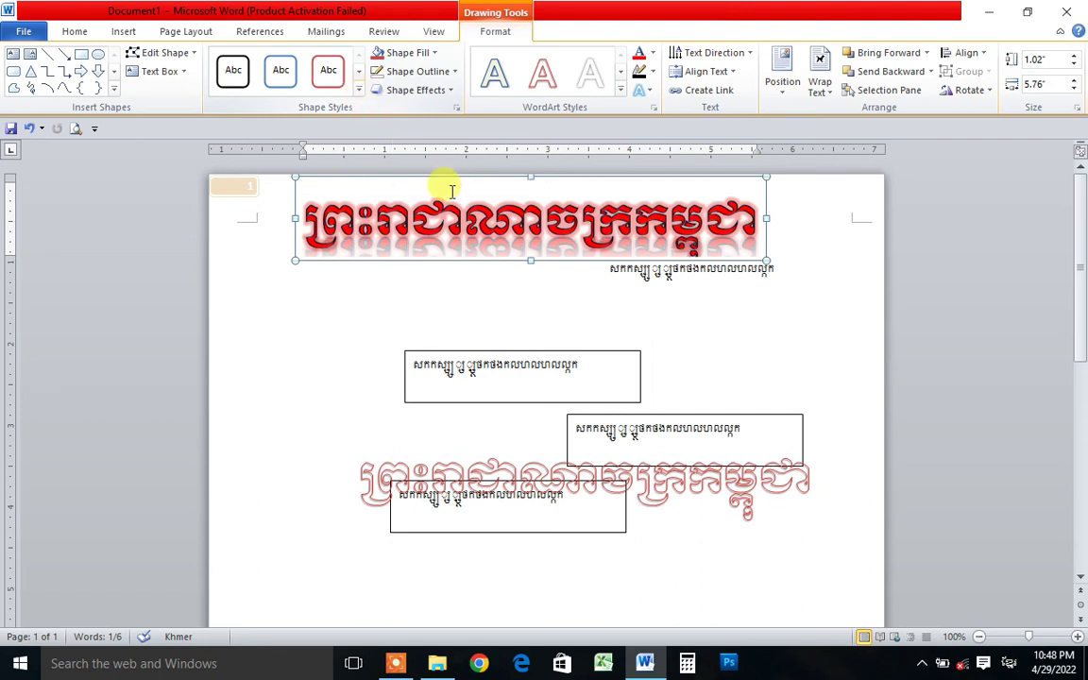
pyautogui.click(359, 89)
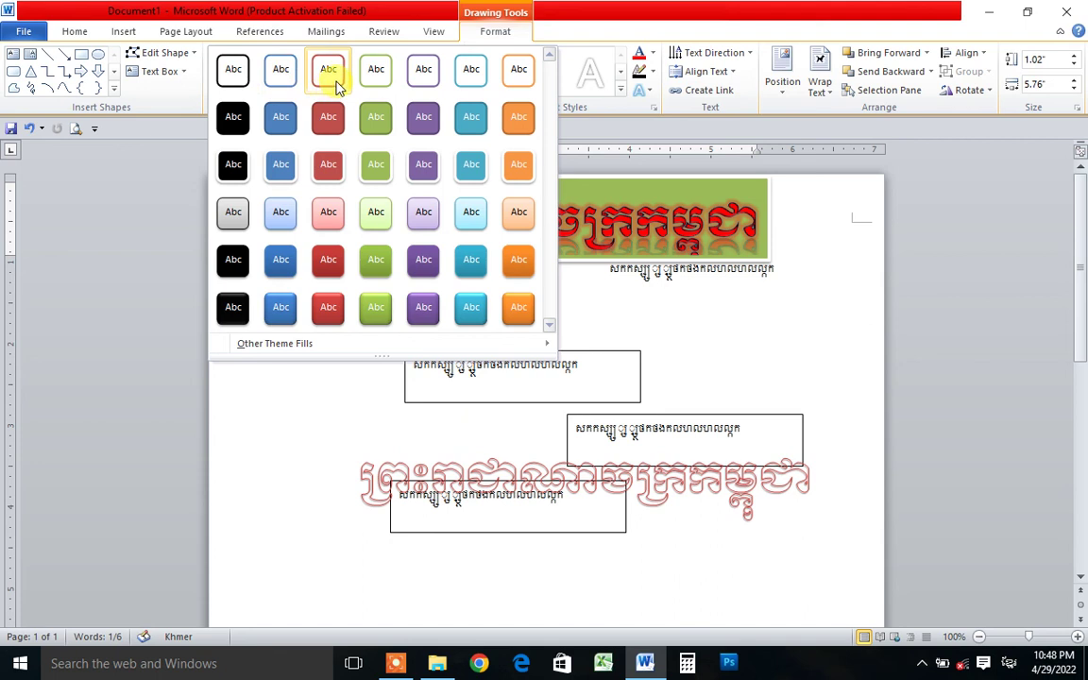
# - Apply the thin blue-outline shape style to the red Khmer title and centre it near the top
pyautogui.click(281, 71)
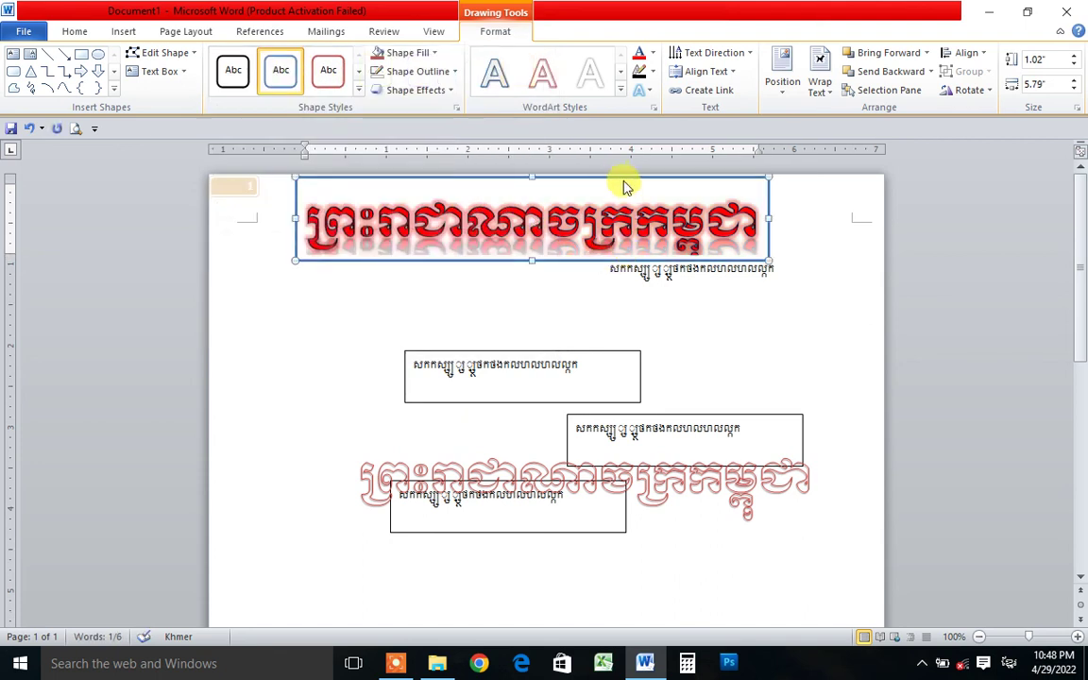
pyautogui.moveTo(623, 179); pyautogui.dragTo(644, 269)
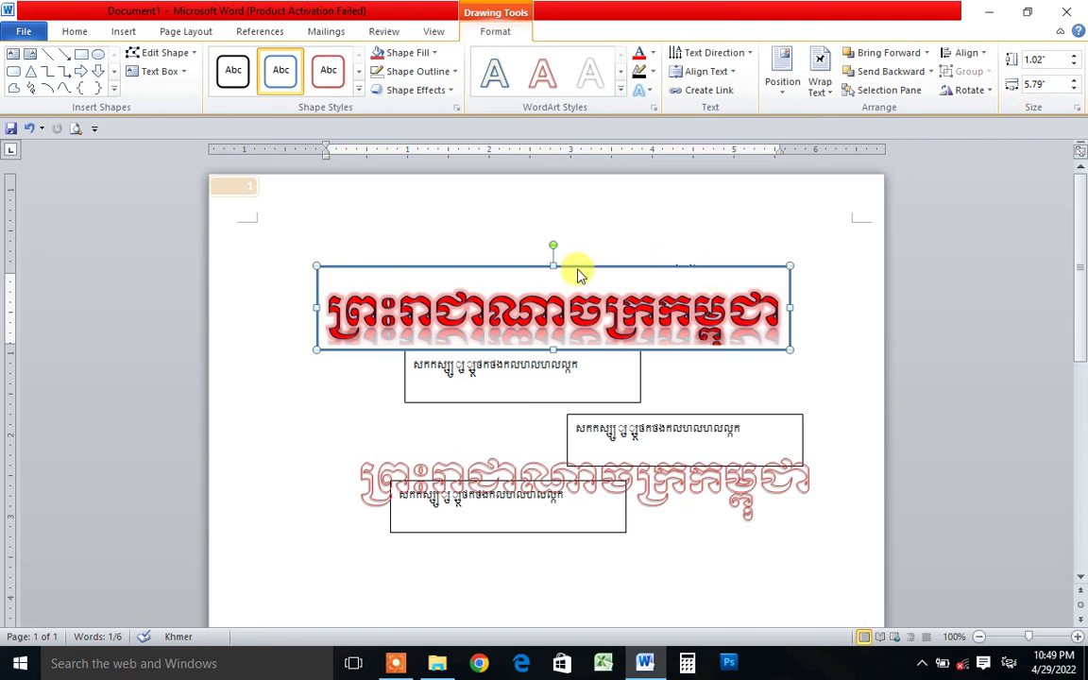
pyautogui.moveTo(570, 262)
pyautogui.mouseDown()
pyautogui.moveTo(558, 225)
pyautogui.moveTo(570, 227)
pyautogui.mouseUp()
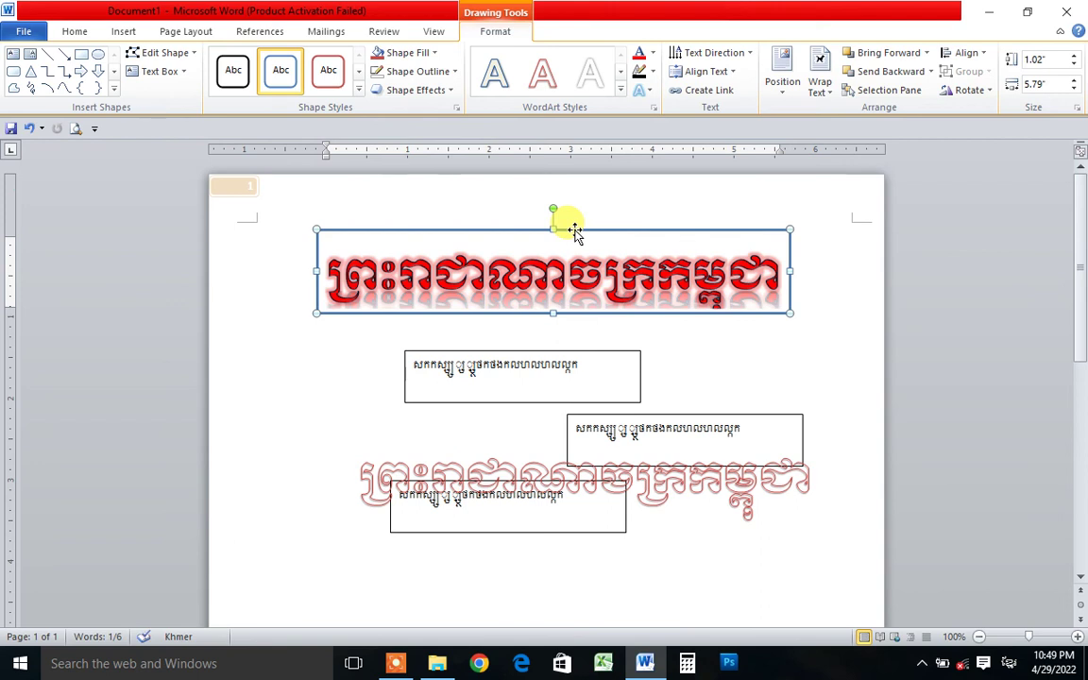